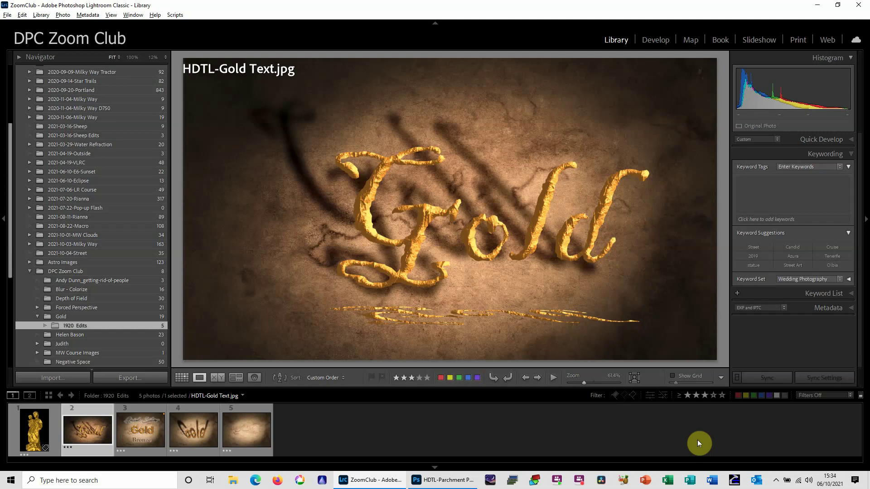
Step: Look through the gold statue, the three metallic text images and the blank parchment image in the 1920 Edits folder
click(34, 432)
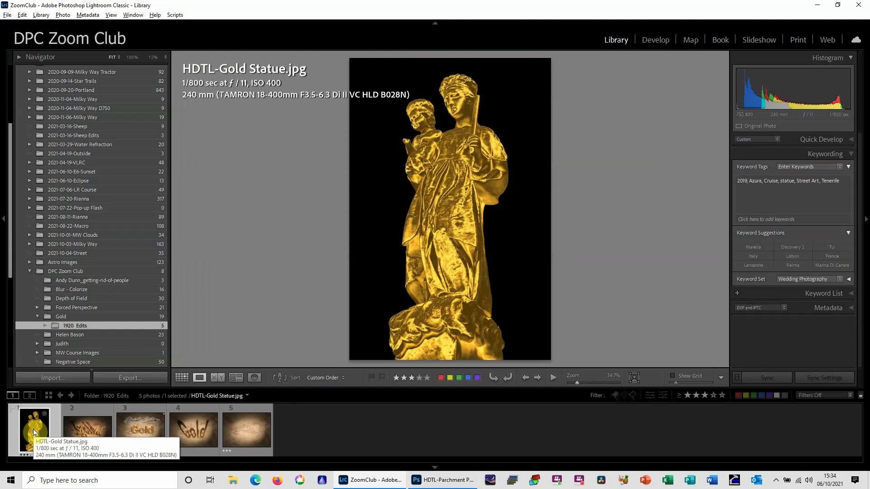
click(84, 431)
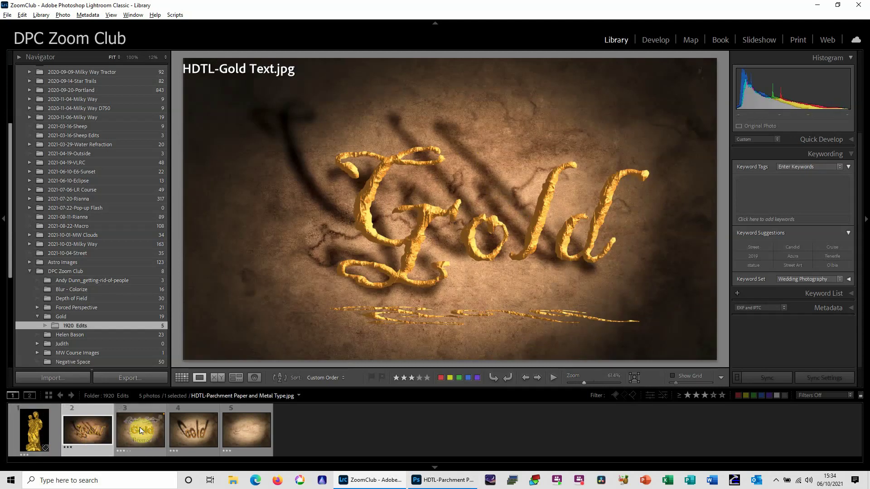
click(139, 428)
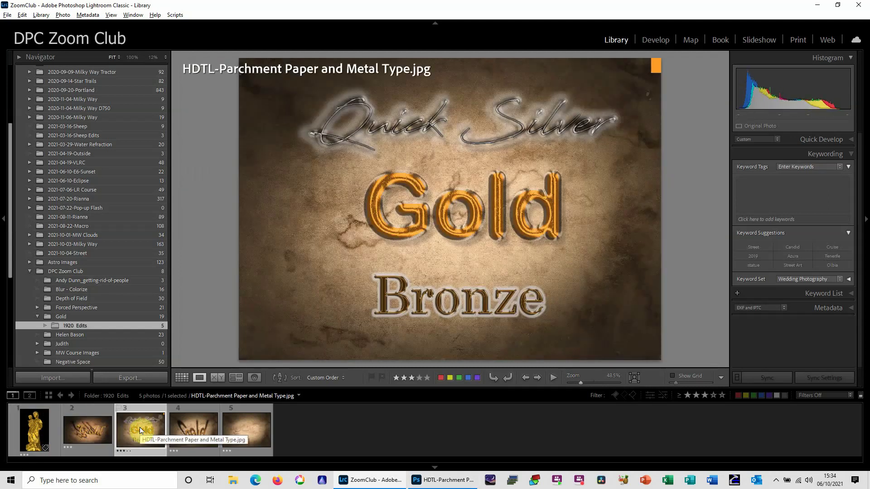
click(196, 426)
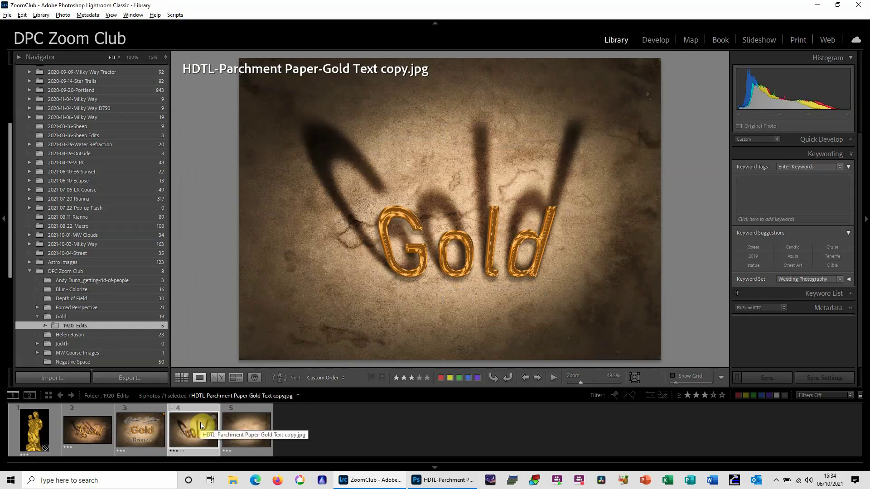
click(256, 430)
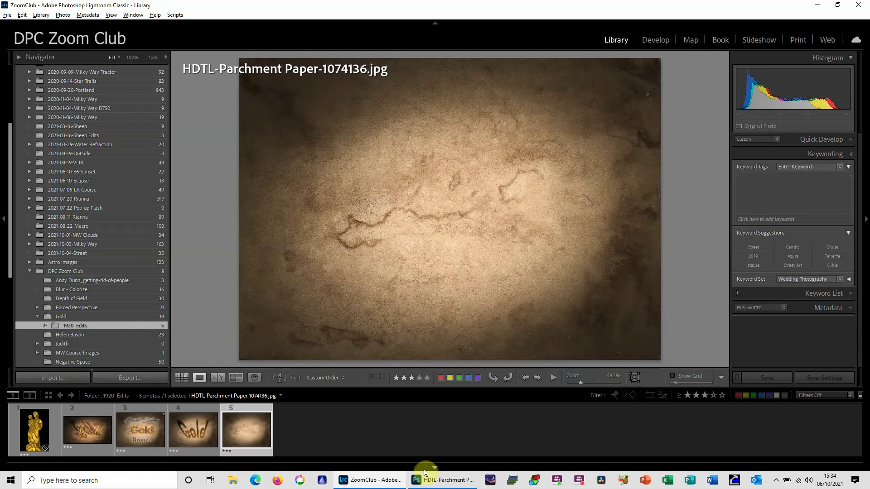
Step: Switch to Photoshop and set the Type tool to Arial Rounded MT Bold, Regular, 72 pt
click(443, 483)
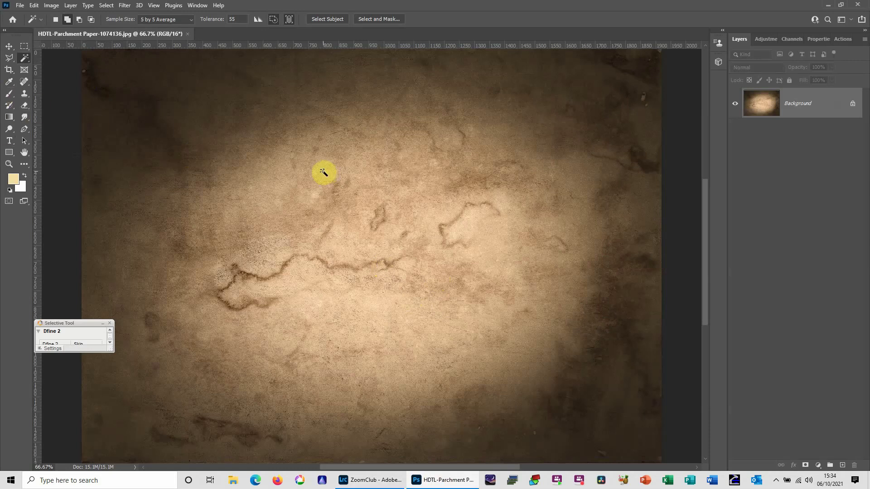
click(322, 172)
key(t)
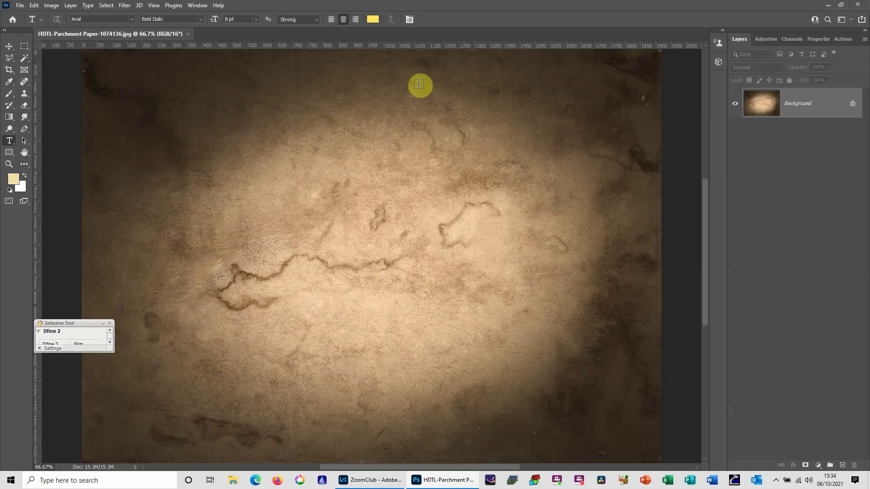
click(132, 23)
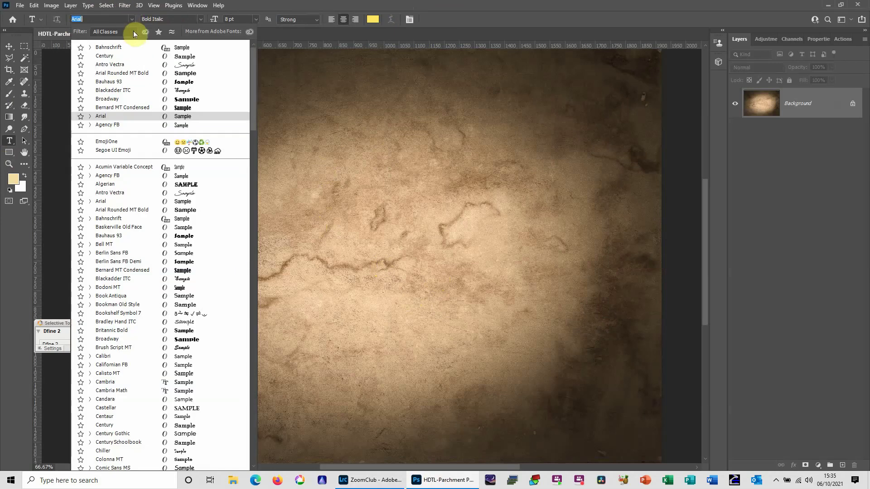
click(189, 210)
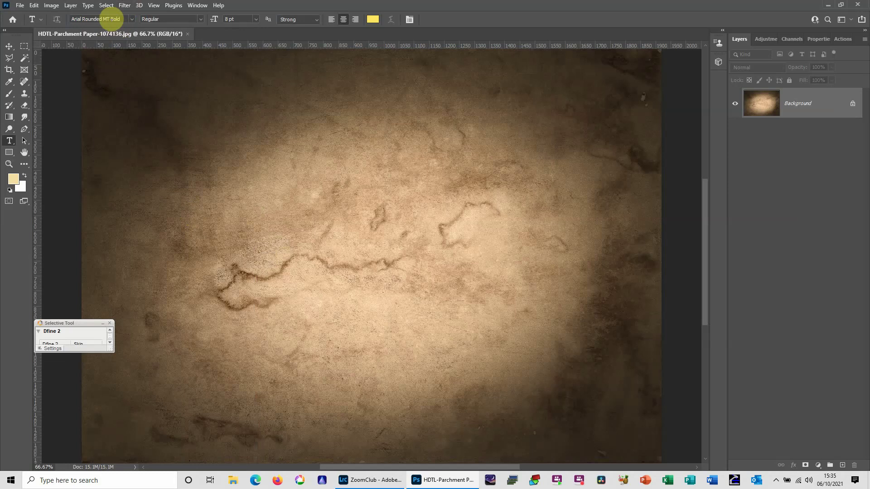
click(199, 22)
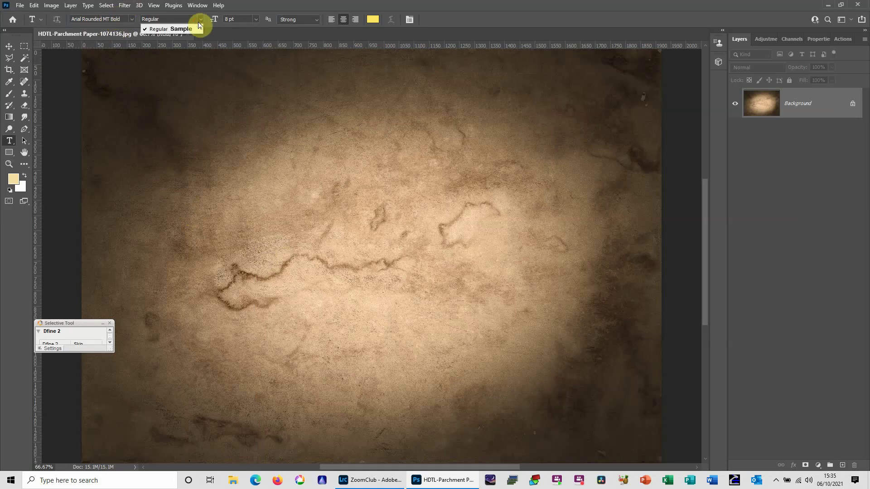
click(199, 21)
click(256, 19)
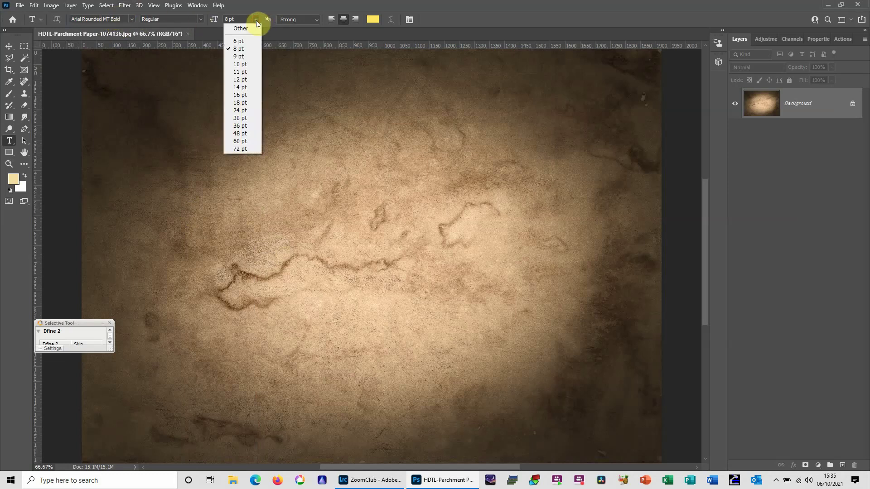
click(240, 149)
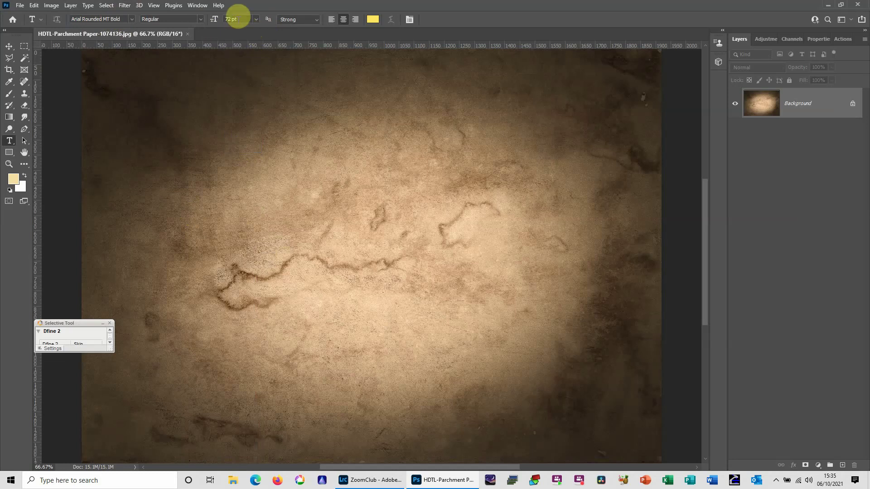
Step: Set the text colour to golden orange, hex d79523
click(373, 19)
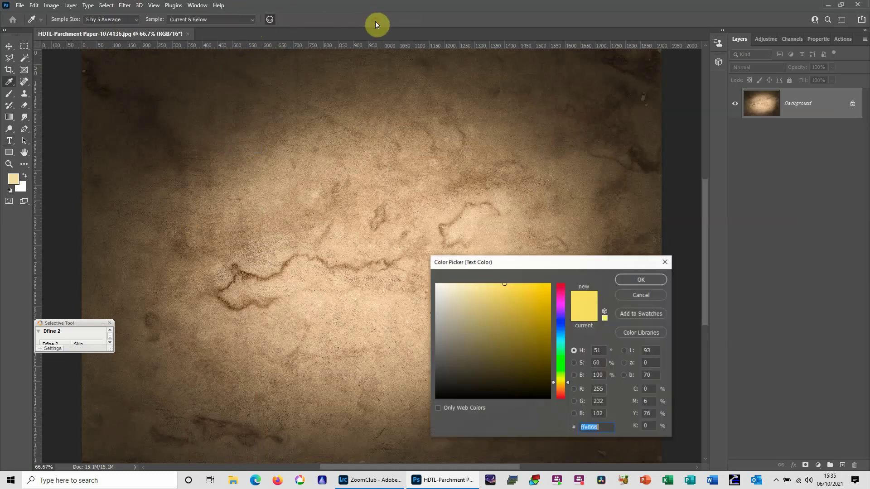
click(565, 383)
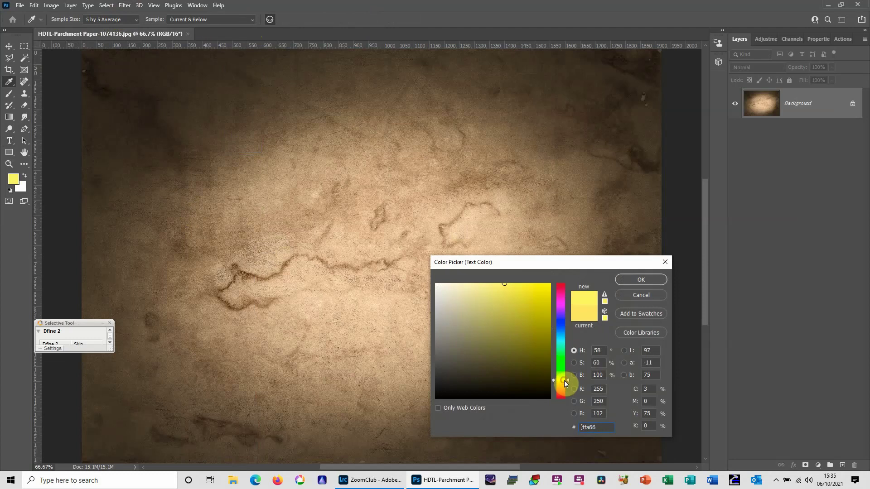
click(564, 386)
click(533, 302)
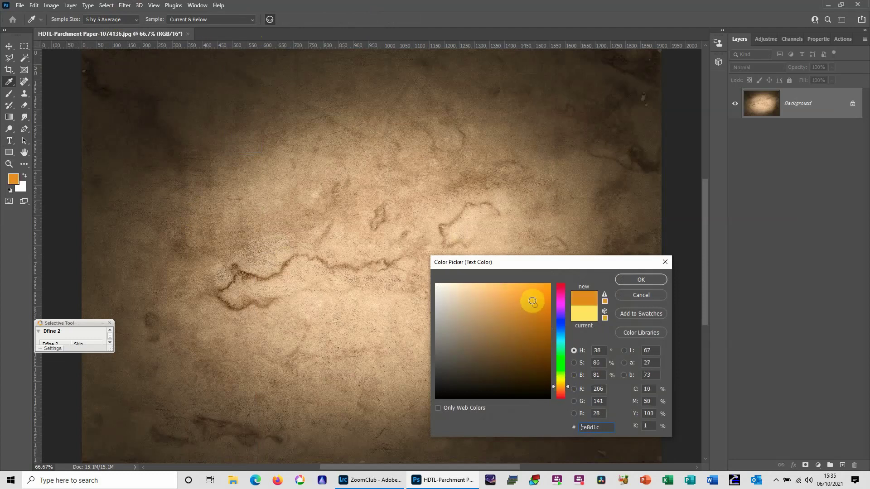
click(533, 301)
click(532, 302)
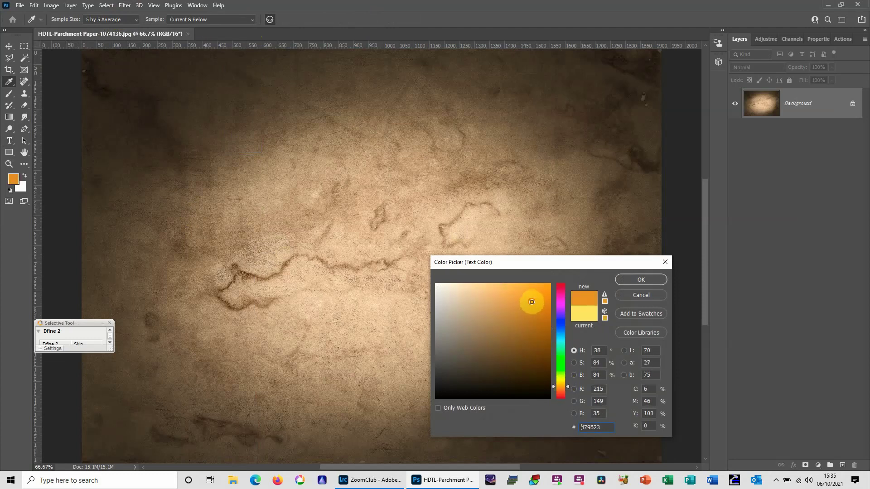
click(639, 280)
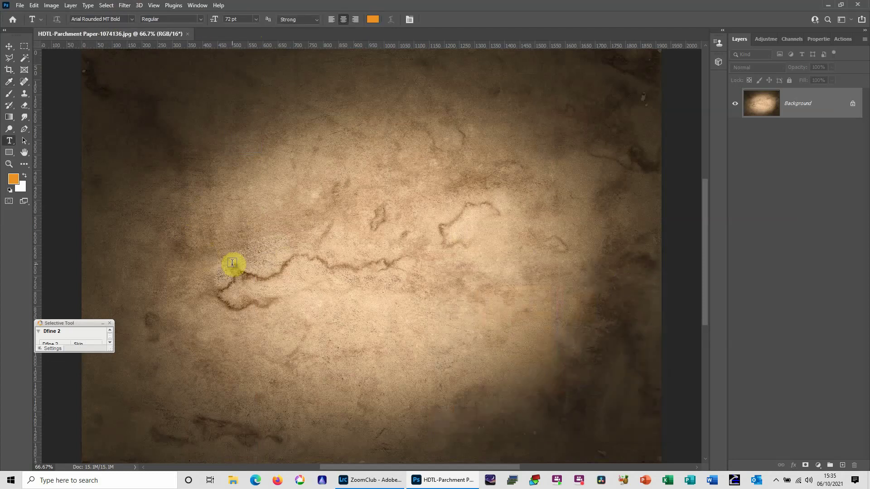
Step: Add the text "GOLD" in capitals on the parchment image
click(231, 263)
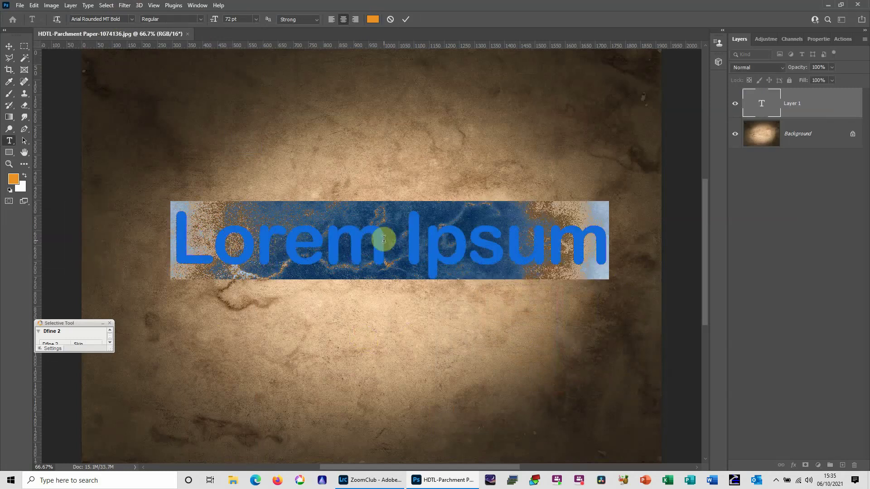
text(Gol)
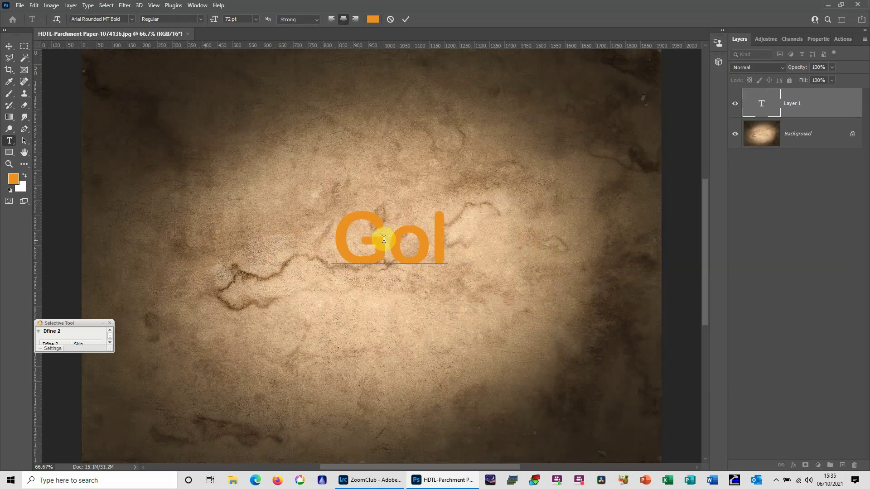
text(d)
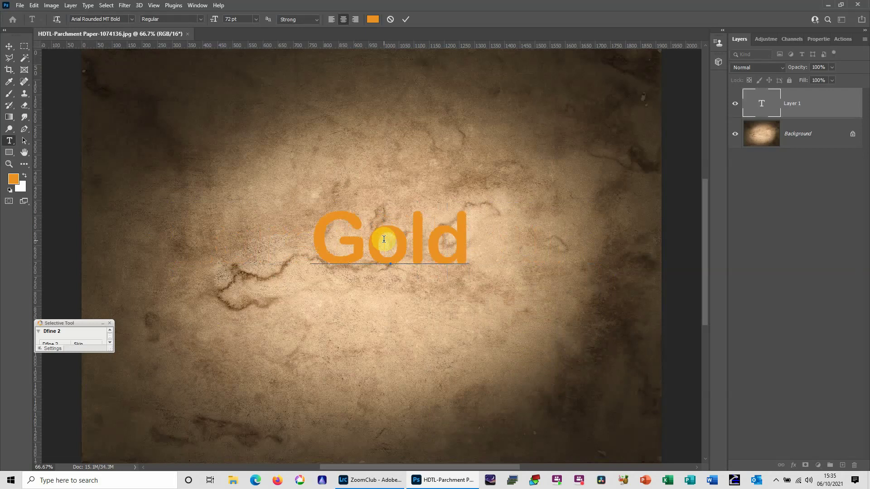
key(BackSpace)
key(BackSpace)
key(BackSpace)
key(BackSpace)
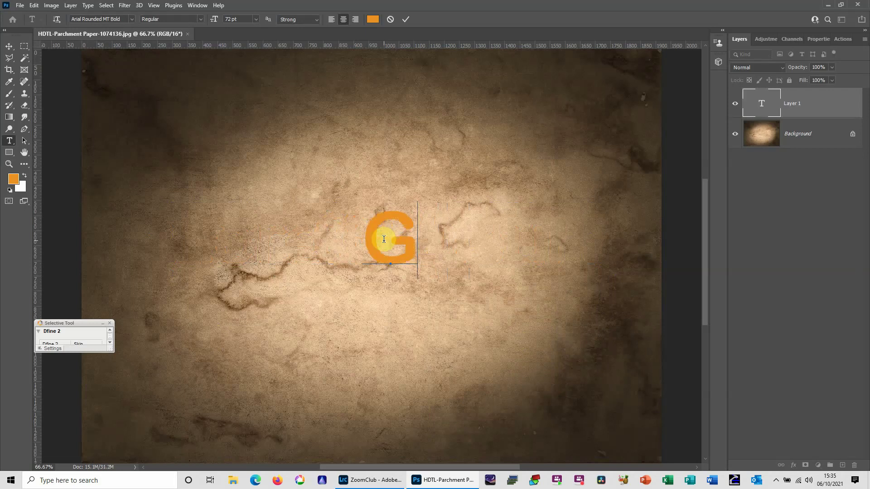
text(GOLD)
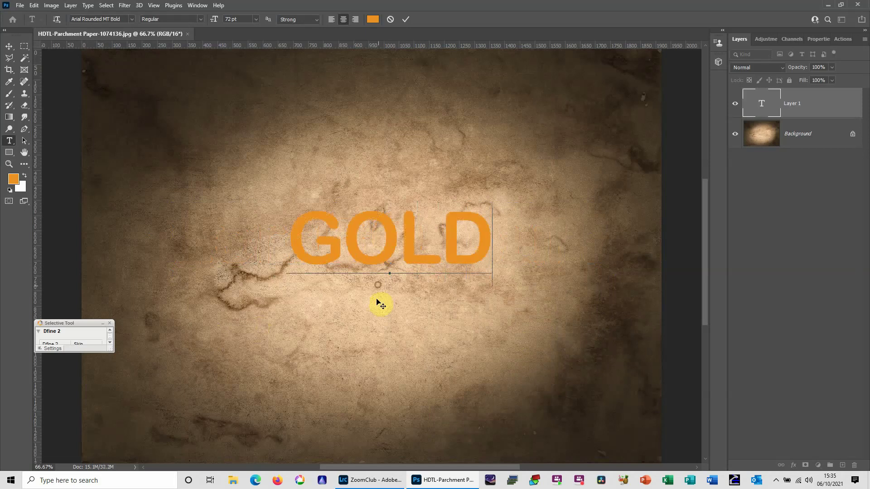
Step: Move the GOLD text to the middle of the parchment and commit the text edit
drag(381, 303, 381, 324)
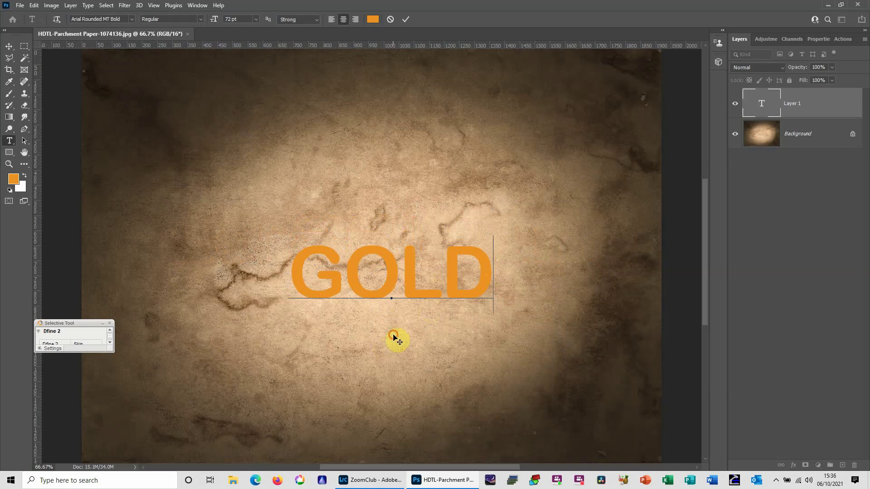
mouse_move(393, 337)
mouse_down()
mouse_move(371, 344)
mouse_move(380, 346)
mouse_up()
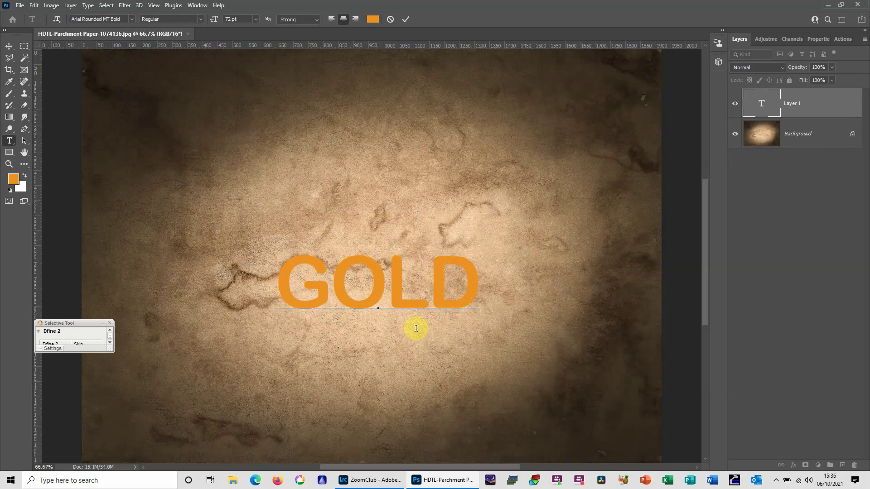
drag(408, 344, 418, 309)
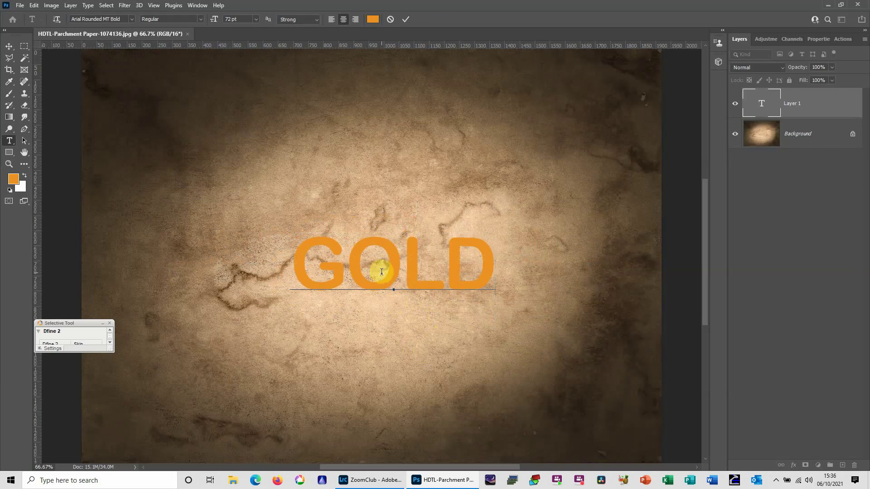
click(406, 19)
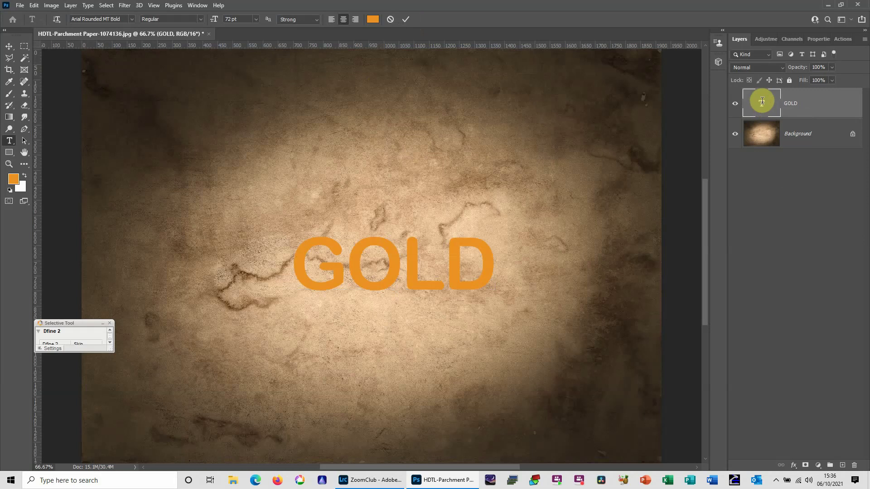
double_click(763, 104)
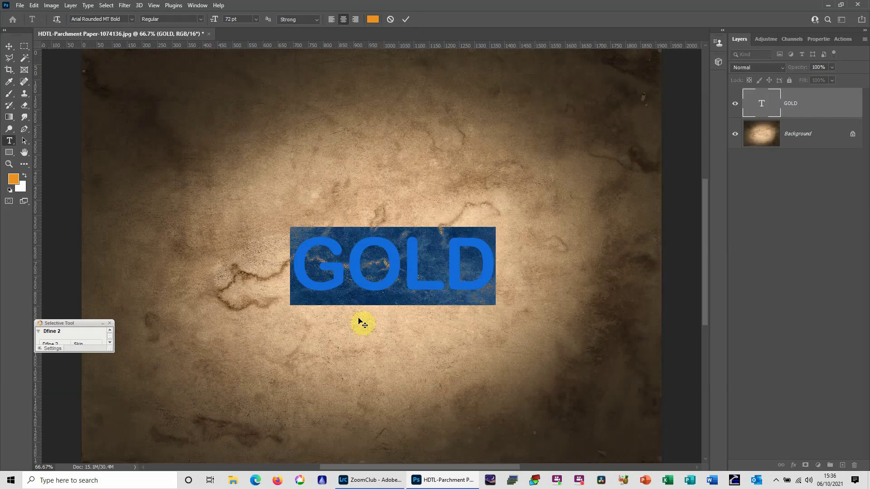
click(405, 19)
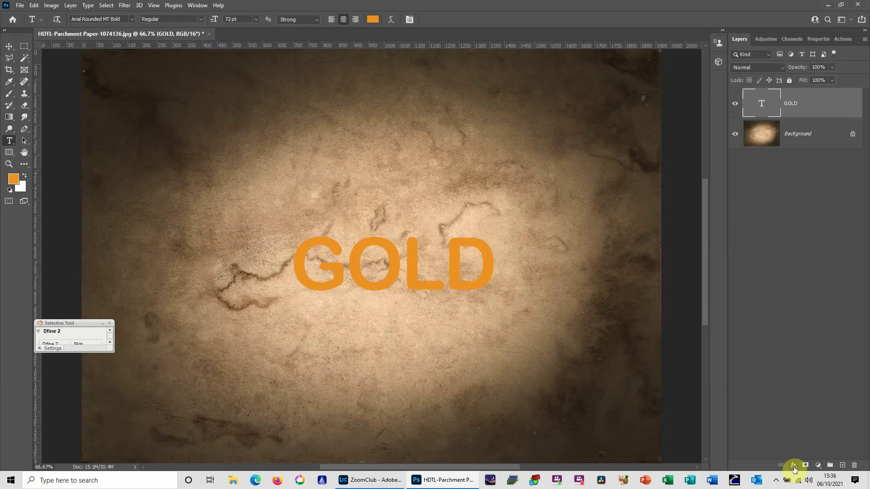
Step: Add a Bevel & Emboss effect to the GOLD layer, reset its settings to default, and move the dialog clear of the text
click(794, 467)
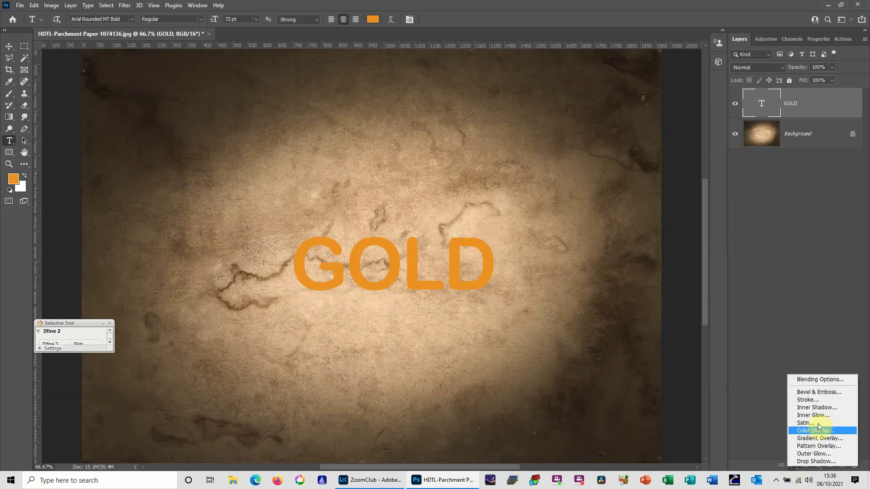
click(823, 393)
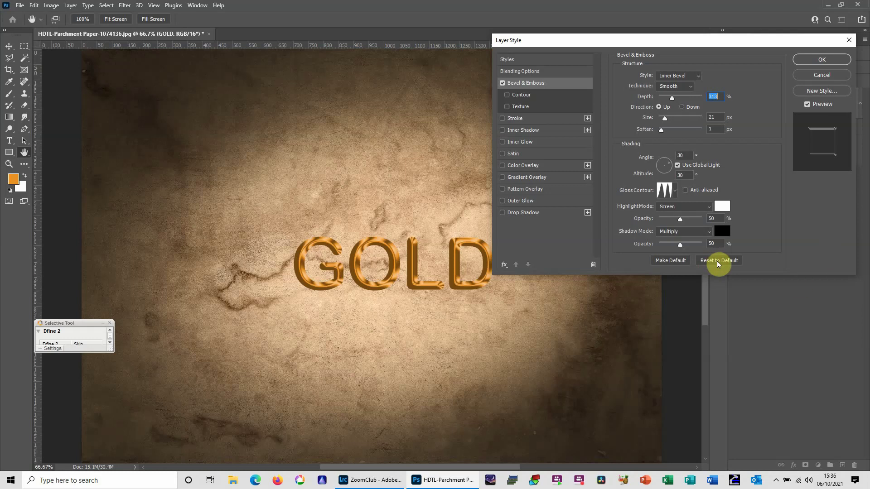
click(718, 264)
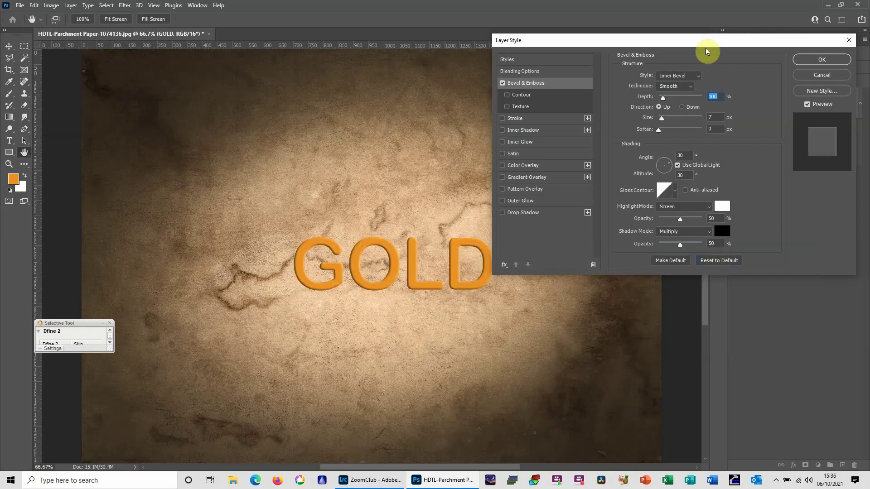
drag(703, 43, 693, 18)
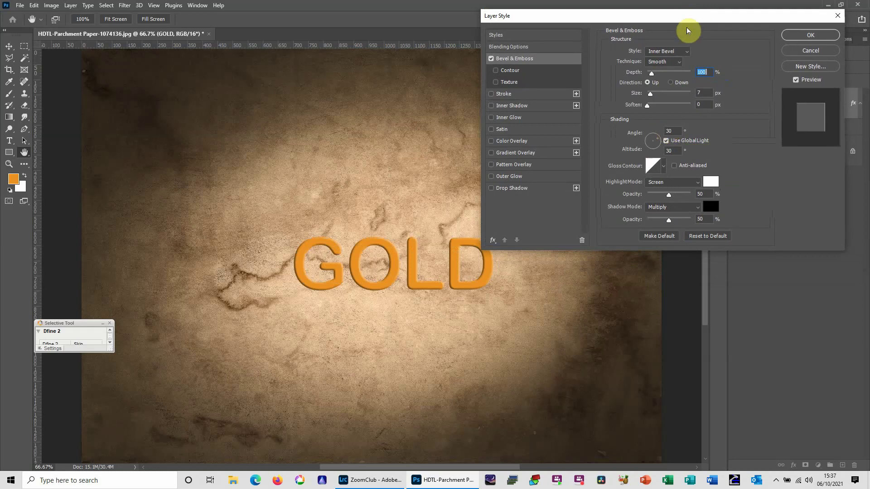
drag(685, 20, 687, 14)
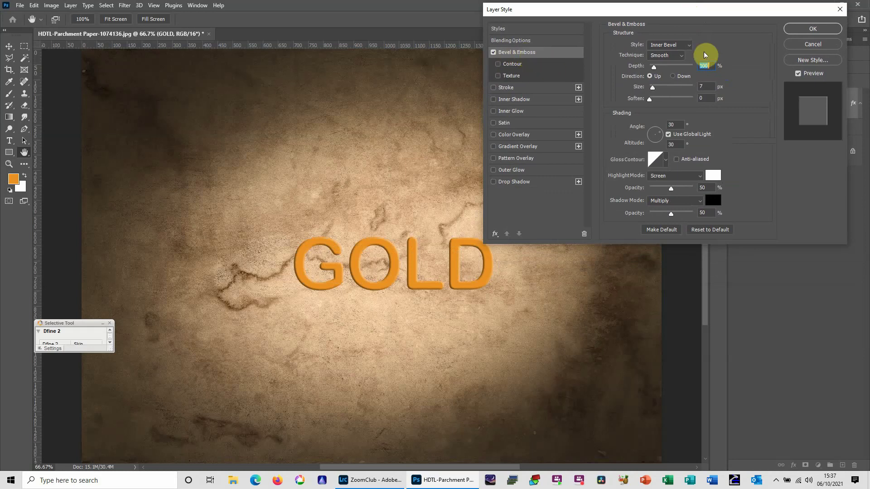
Step: Try the Outer Bevel, Emboss, Pillow Emboss and Stroke Emboss styles on the GOLD text, and return the style to Inner Bevel
click(688, 49)
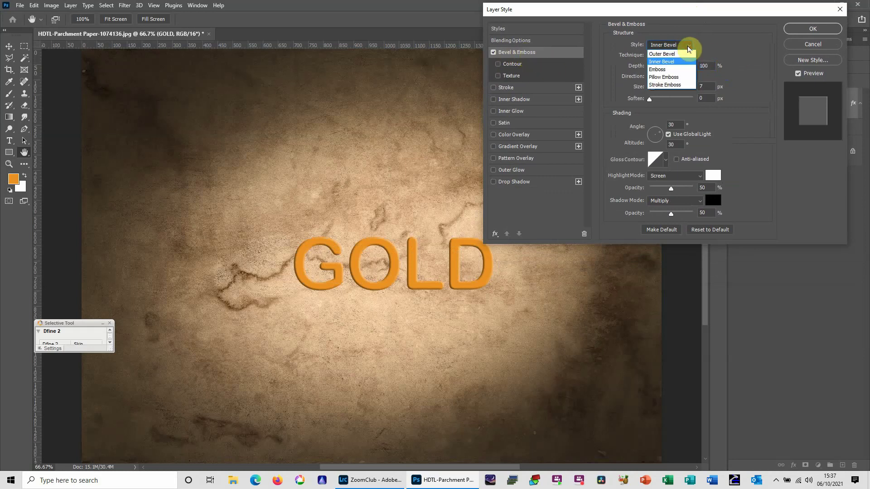
click(682, 54)
click(682, 47)
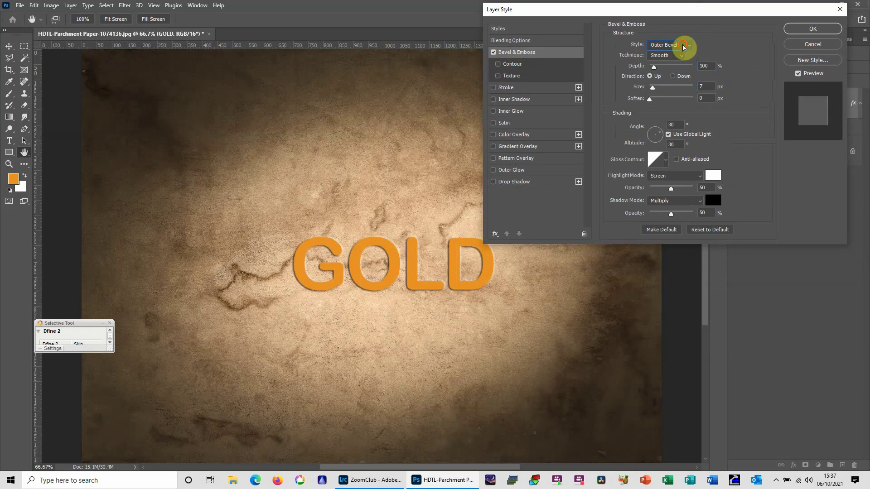
click(683, 55)
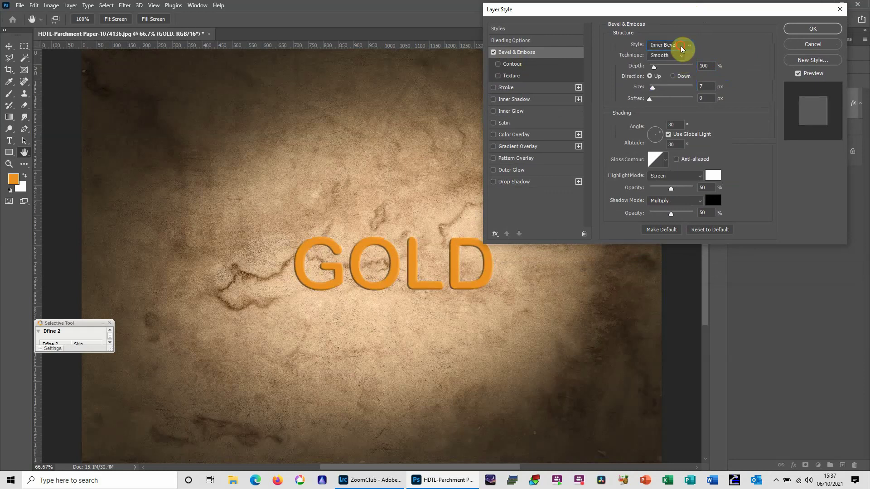
click(682, 47)
click(675, 70)
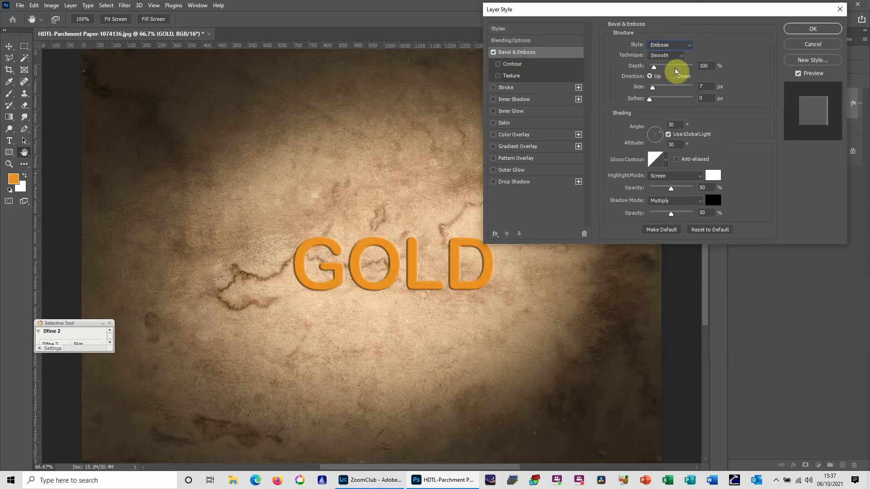
click(688, 44)
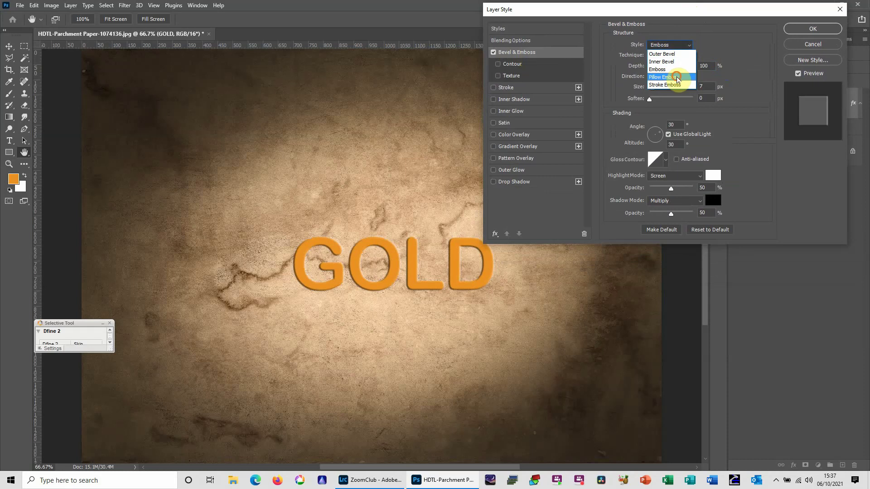
click(666, 77)
click(688, 45)
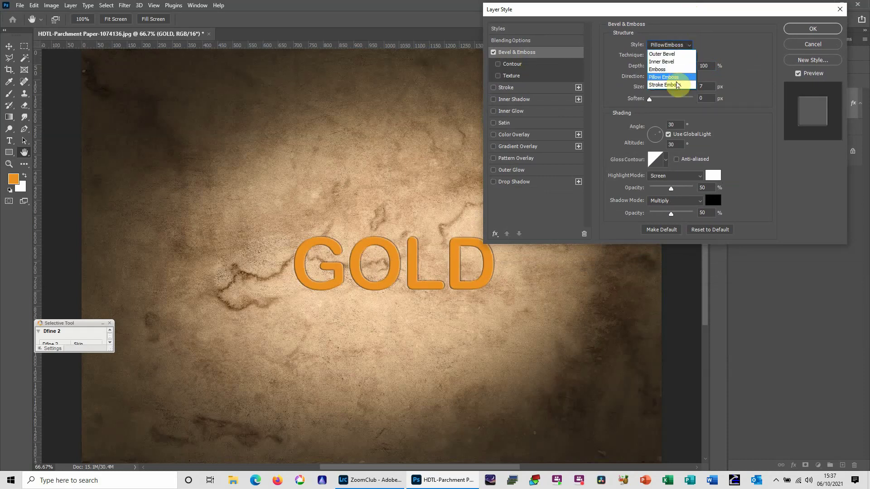
click(671, 85)
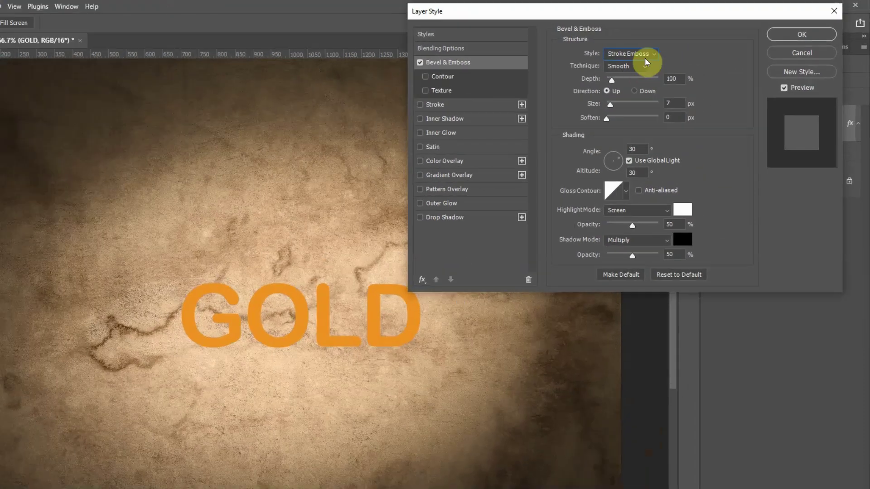
click(647, 61)
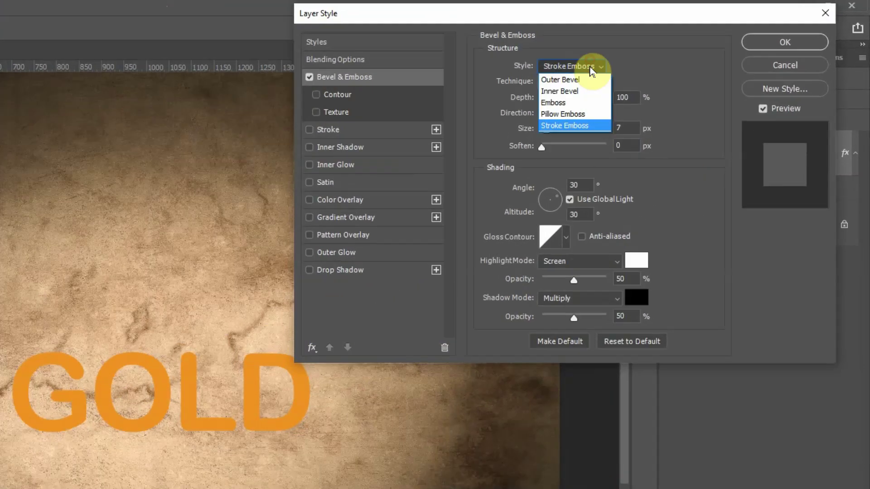
click(640, 72)
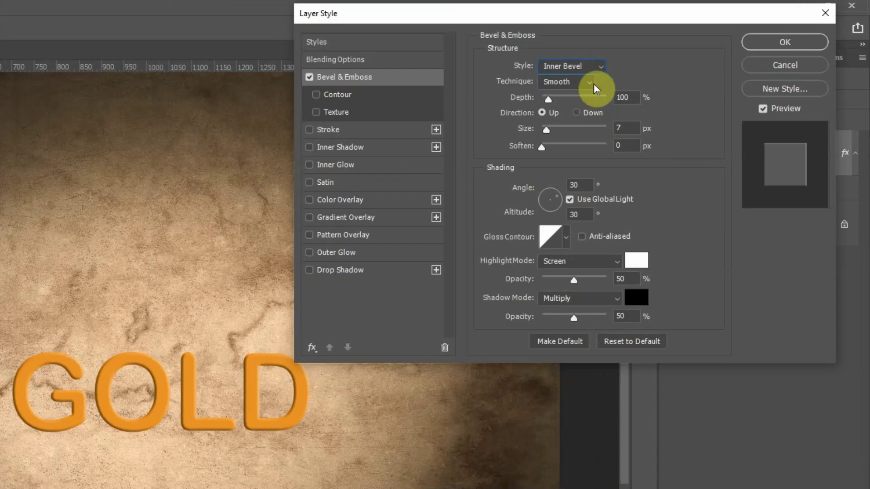
Step: Try the Chisel Hard and Chisel Soft techniques and the Down direction, returning the bevel to Smooth and Up
click(589, 83)
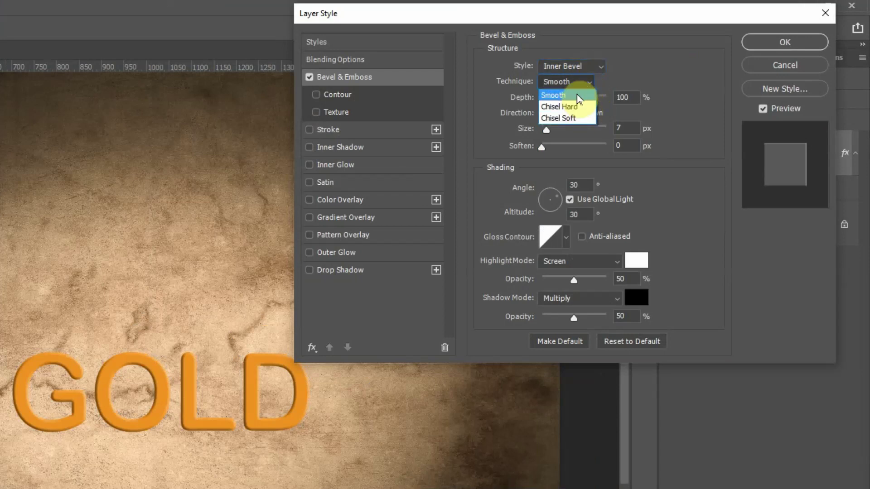
click(579, 108)
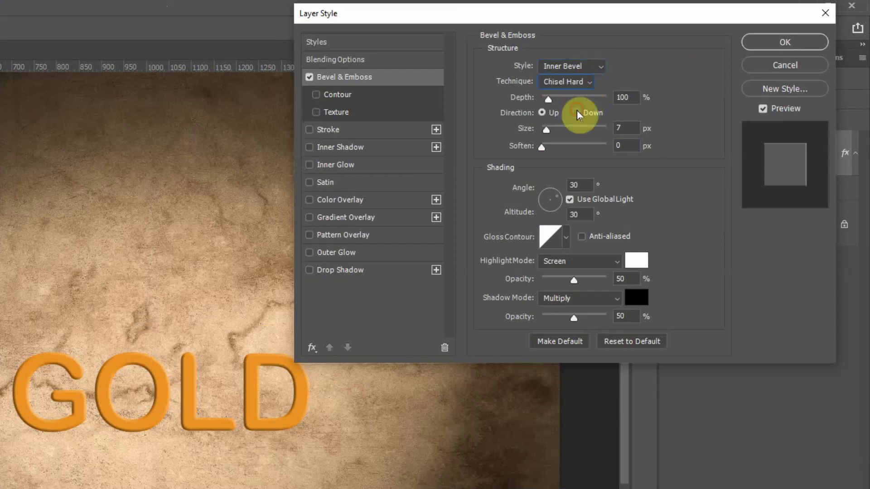
click(580, 83)
click(579, 117)
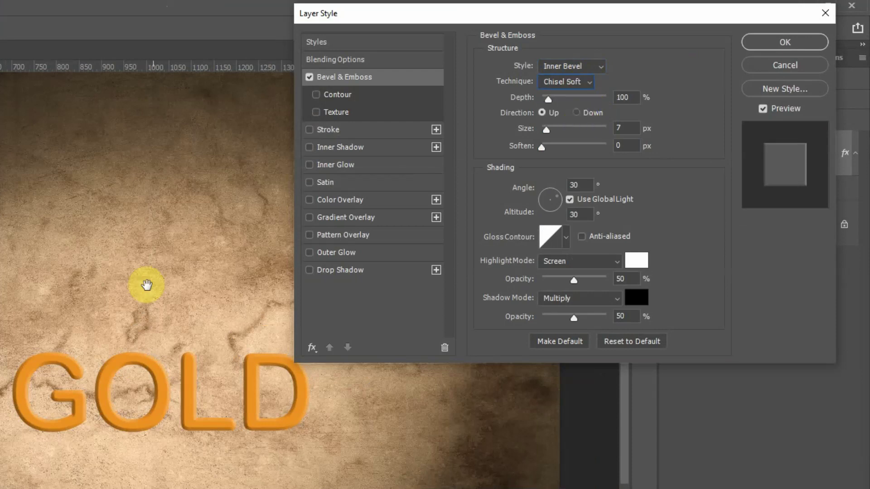
click(555, 67)
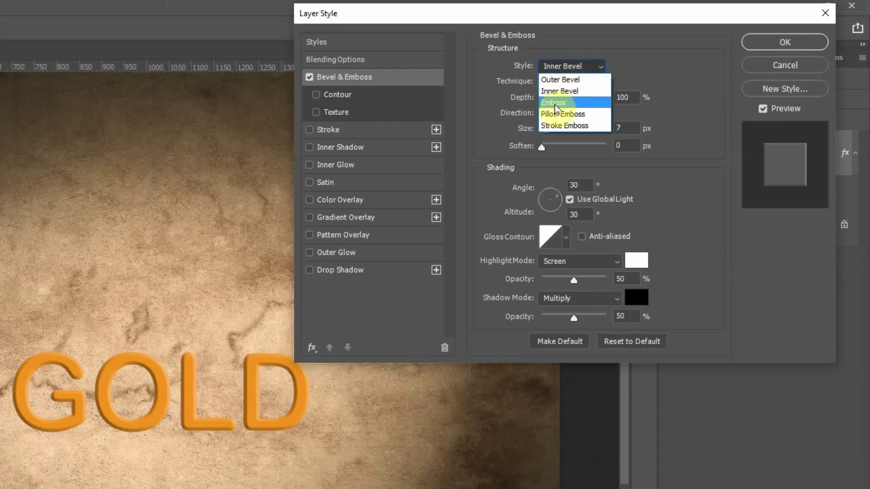
click(560, 66)
click(563, 82)
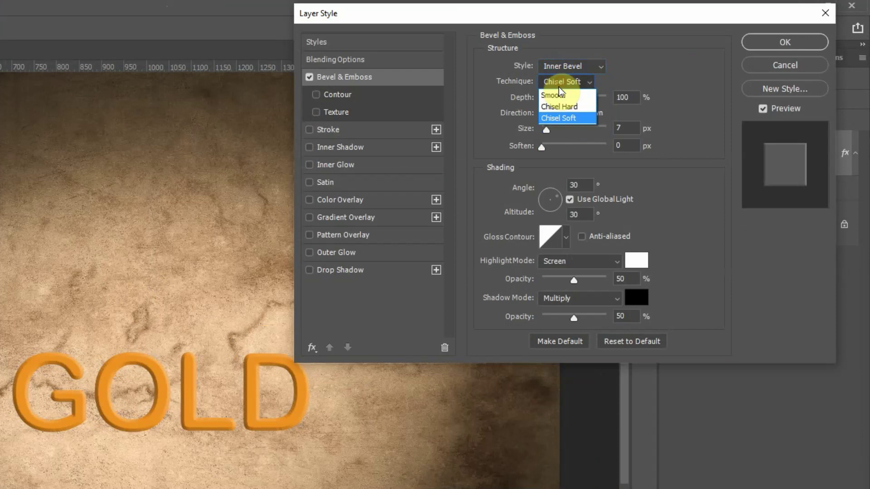
click(560, 94)
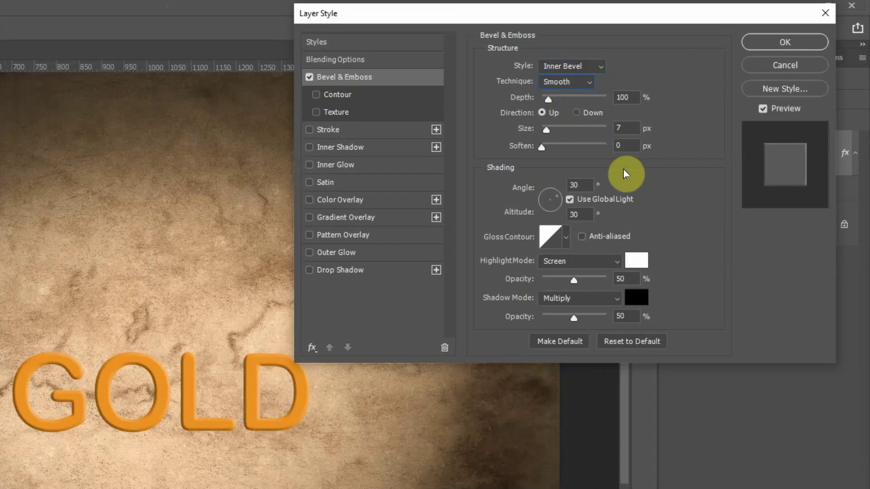
click(576, 113)
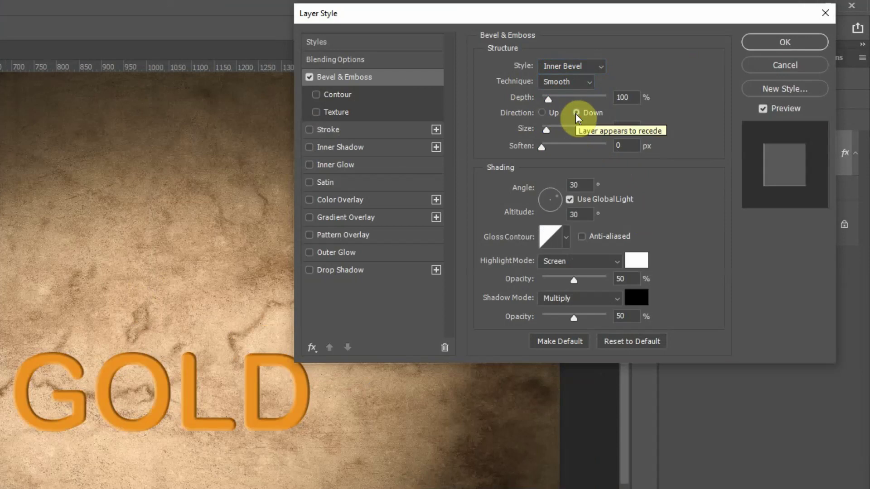
click(543, 113)
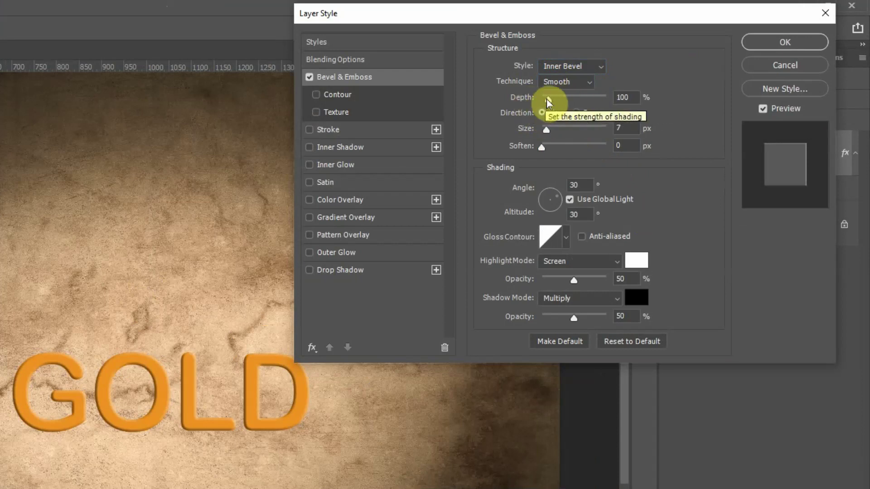
Step: Set the bevel depth to 220%, size to 24 px and soften to 0 px, with the light at 48° angle and 5° altitude
drag(549, 100, 553, 133)
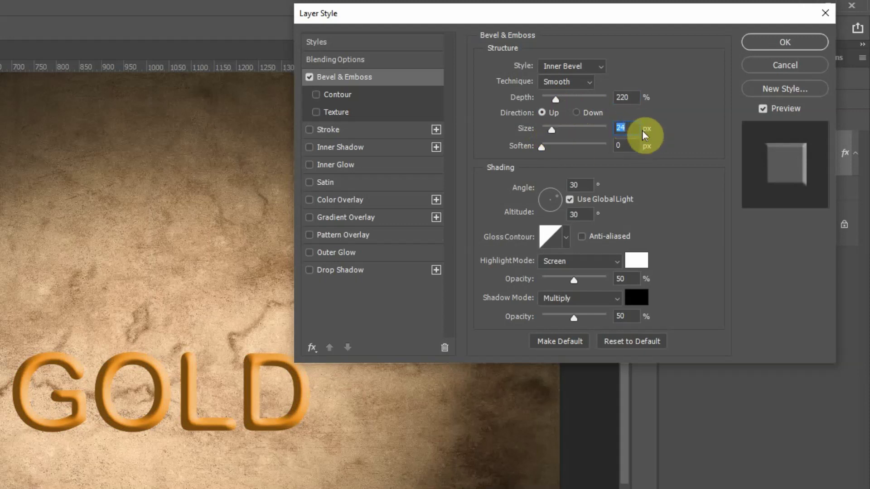
mouse_move(542, 147)
mouse_down()
mouse_move(560, 148)
mouse_move(535, 148)
mouse_up()
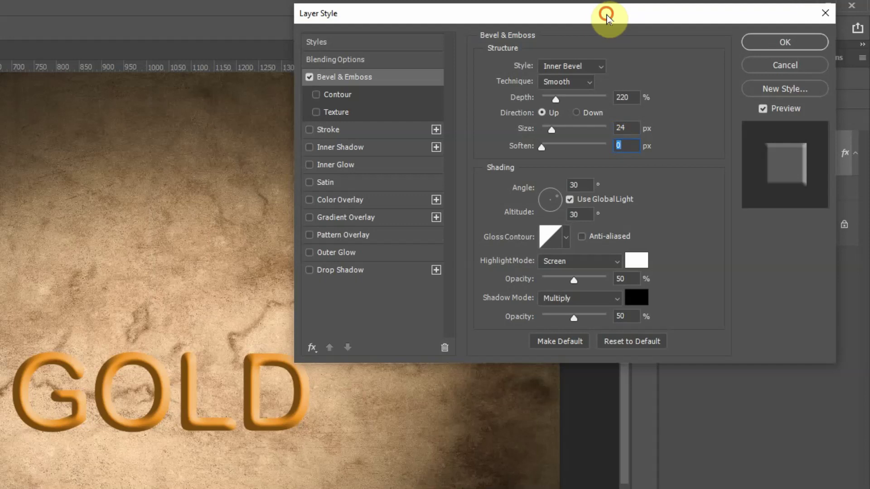
drag(606, 16, 610, 12)
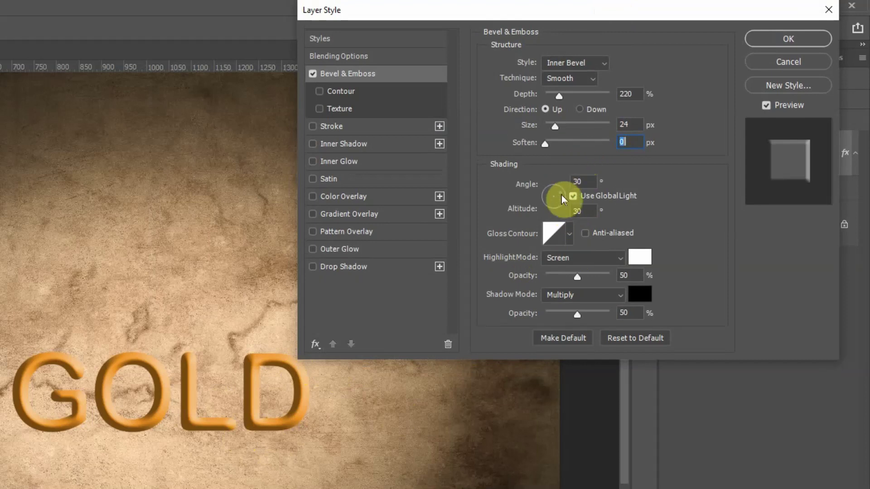
mouse_move(562, 198)
mouse_down()
mouse_move(529, 197)
mouse_move(567, 194)
mouse_up()
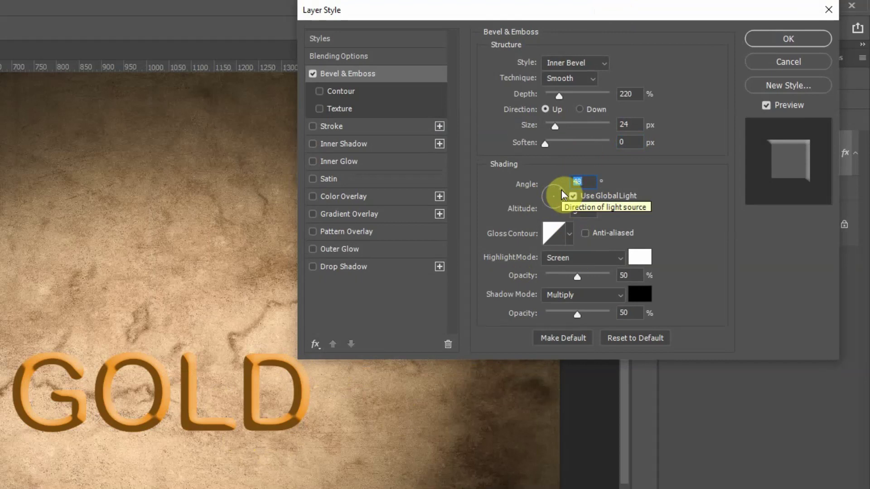
Step: Try out the preset gloss contours one after another on the GOLD text's bevel
click(569, 238)
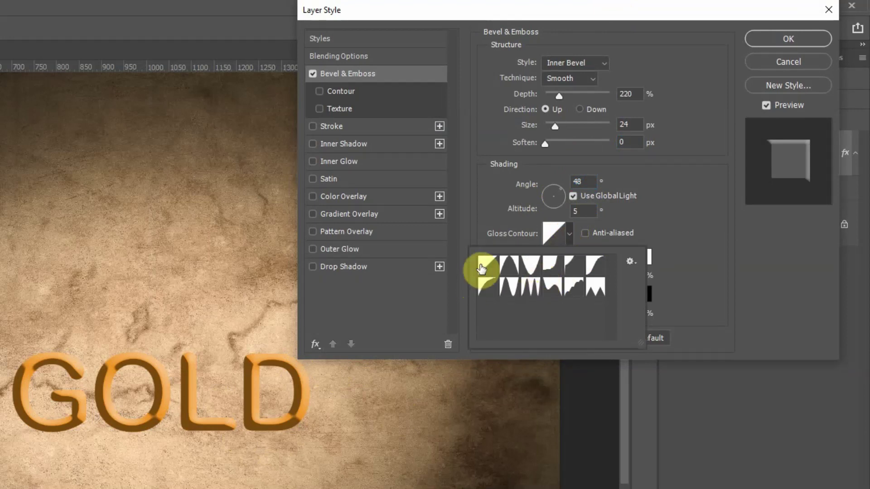
click(507, 268)
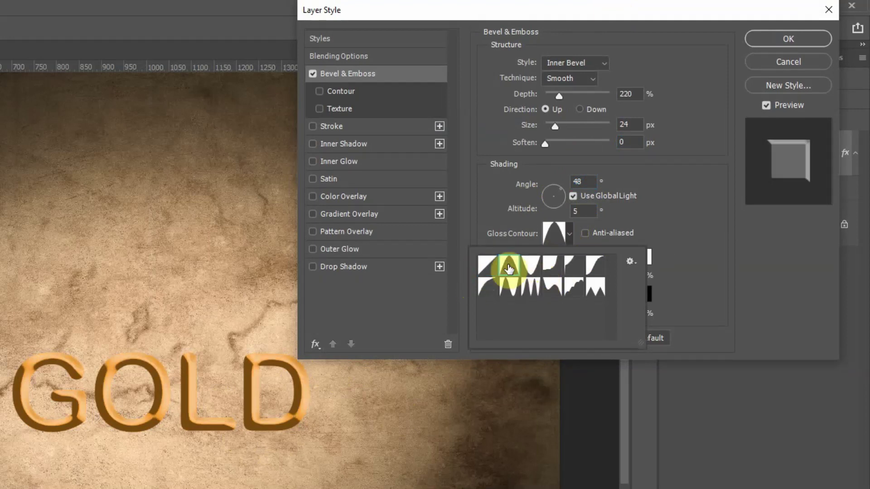
click(527, 267)
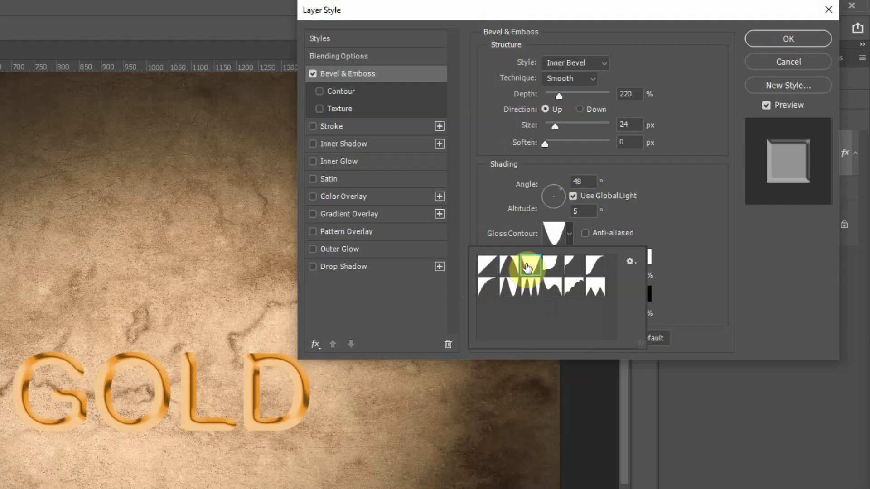
click(552, 267)
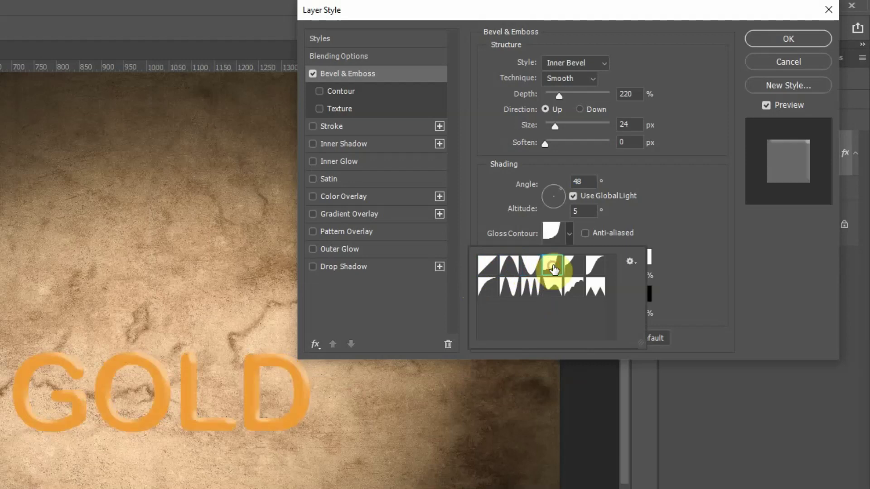
click(580, 268)
click(594, 266)
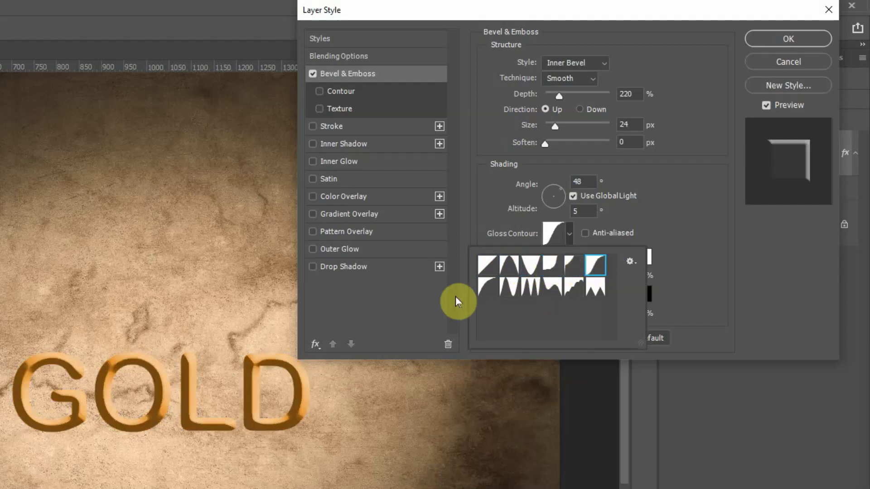
click(487, 285)
click(511, 290)
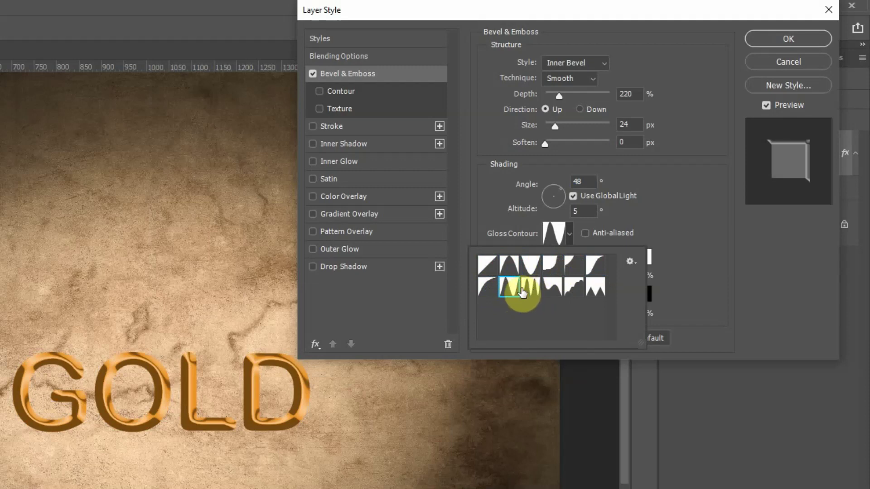
click(533, 291)
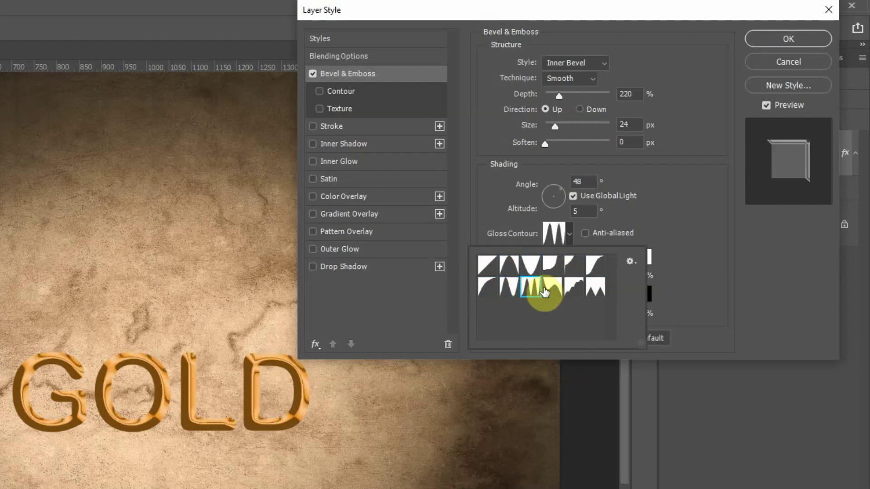
click(551, 290)
click(574, 294)
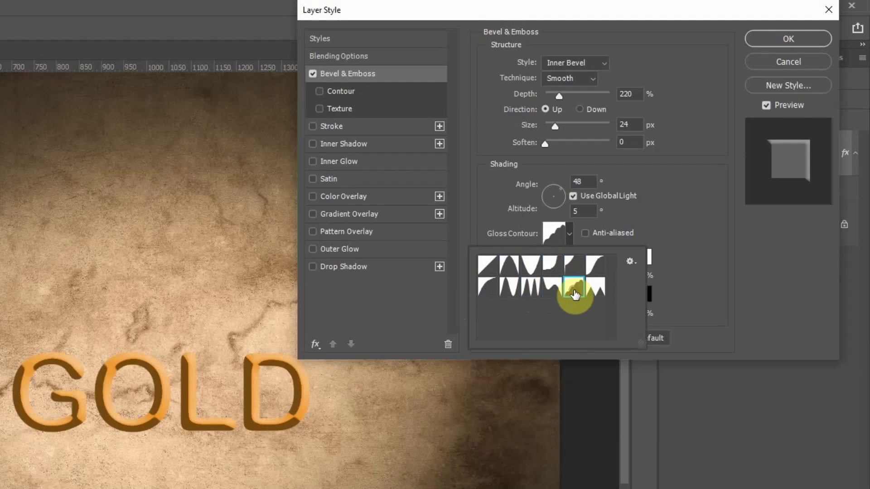
click(596, 290)
Step: Compare the second and third gloss contours of the second row on the GOLD text, and choose the third, multi-peaked one
click(507, 293)
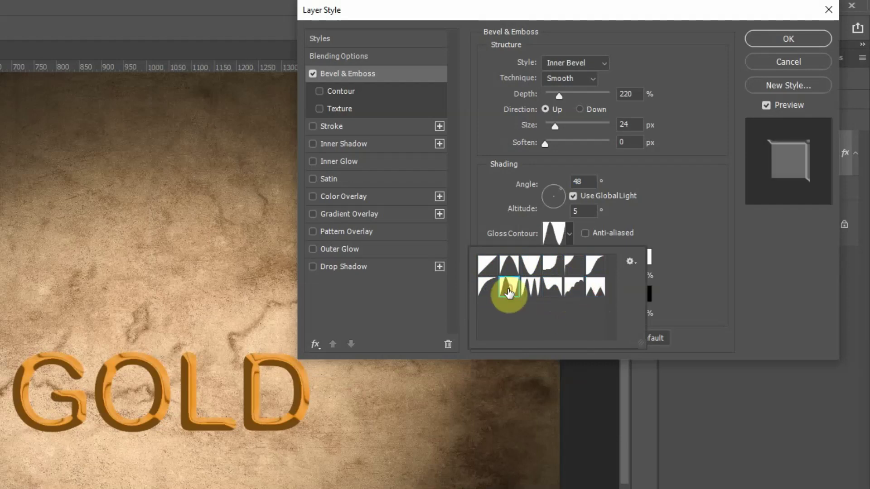
click(534, 293)
click(514, 292)
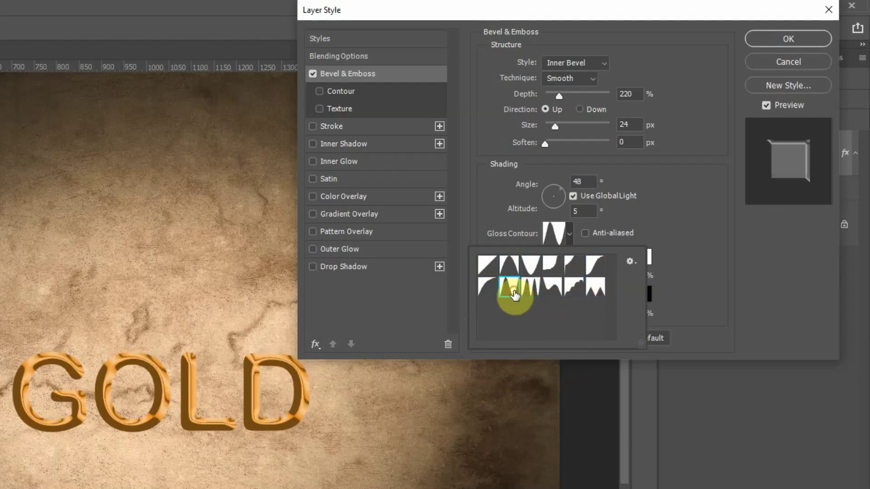
click(536, 293)
click(514, 293)
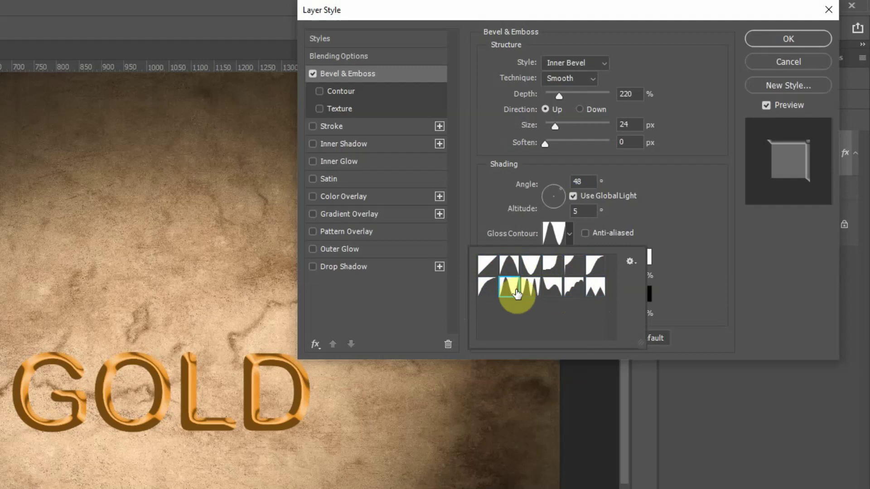
click(530, 291)
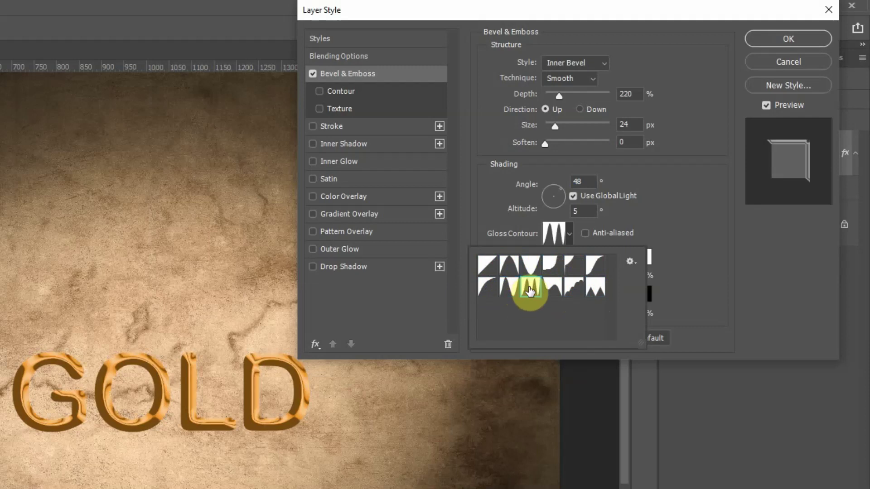
click(509, 291)
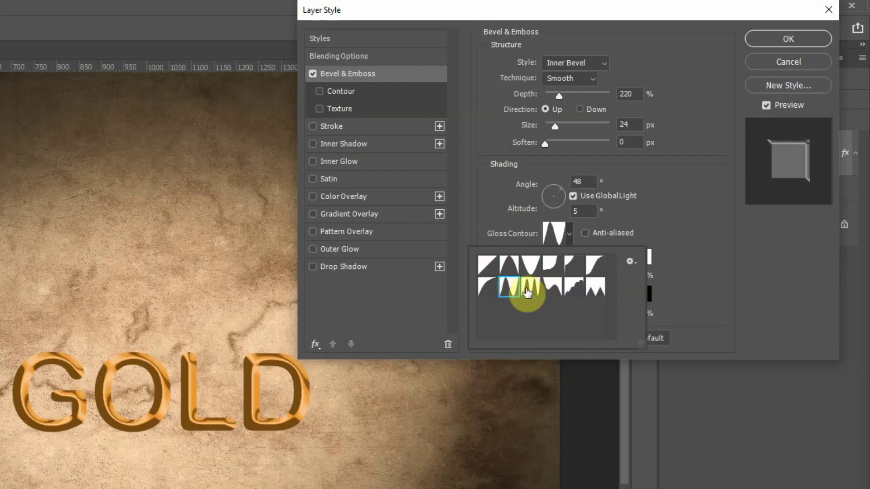
click(528, 293)
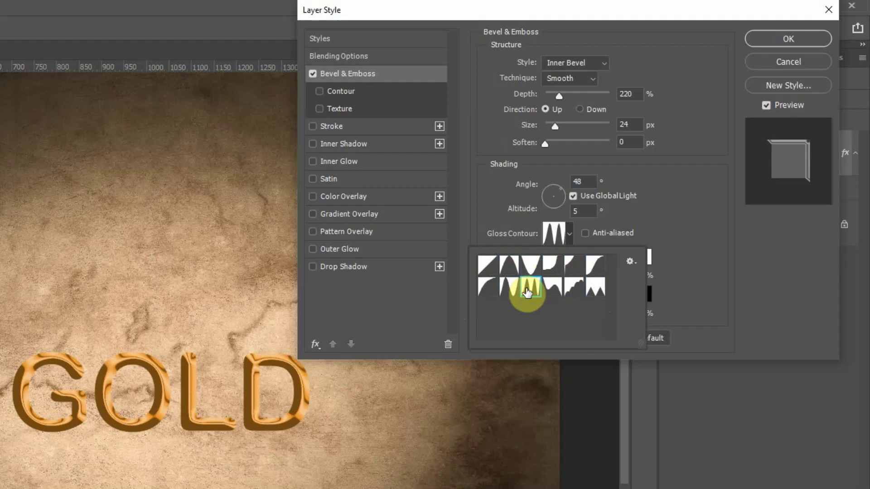
Step: Try the second gloss contour of the second row once more, then return to the multi-peaked third one
click(521, 293)
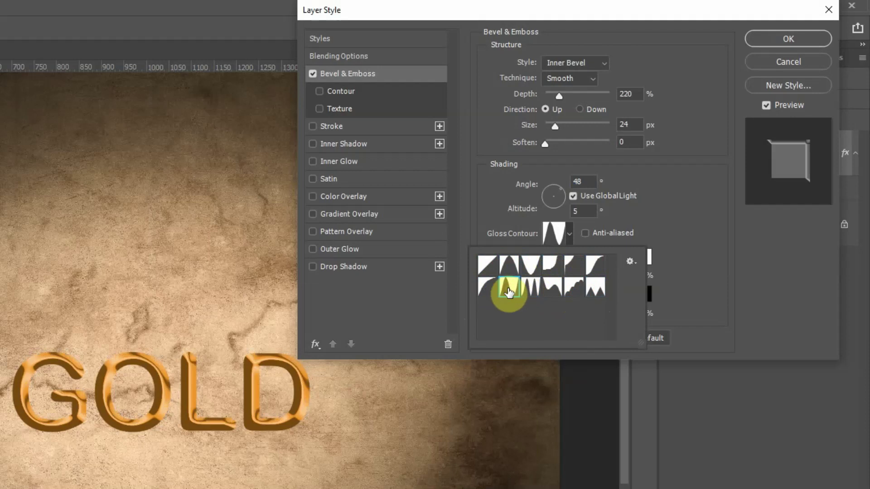
click(526, 293)
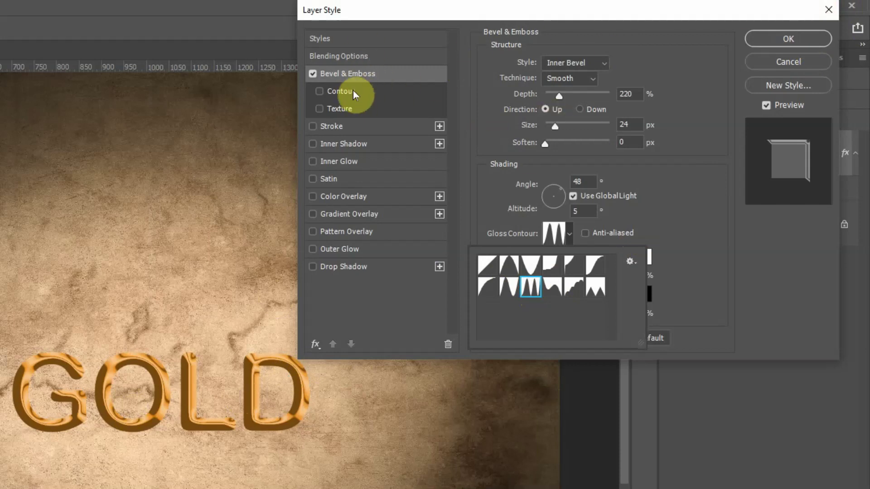
Step: Add a Drop Shadow to the GOLD text, try a wider spread and lower opacity, and reset the shadow settings to default
click(354, 267)
click(354, 267)
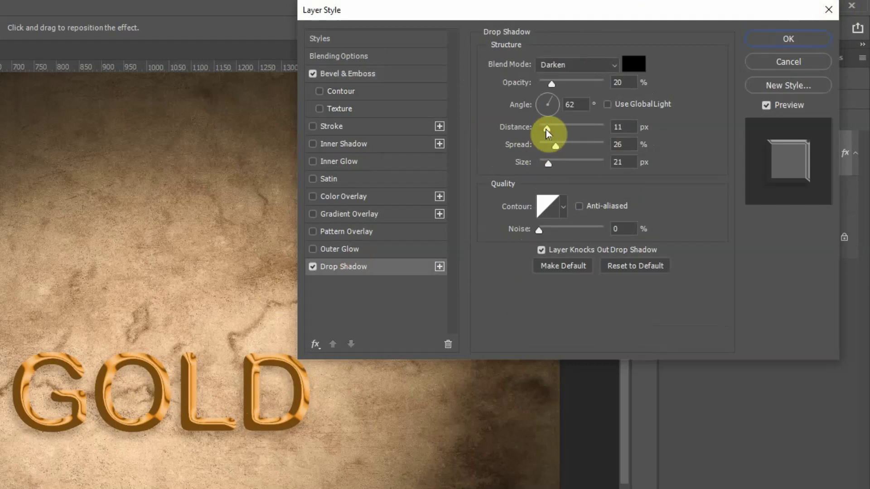
drag(547, 130, 565, 146)
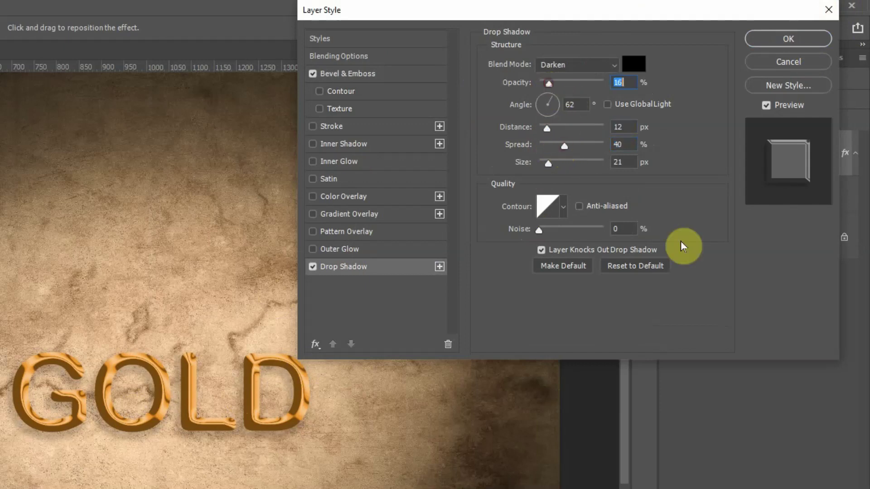
click(636, 266)
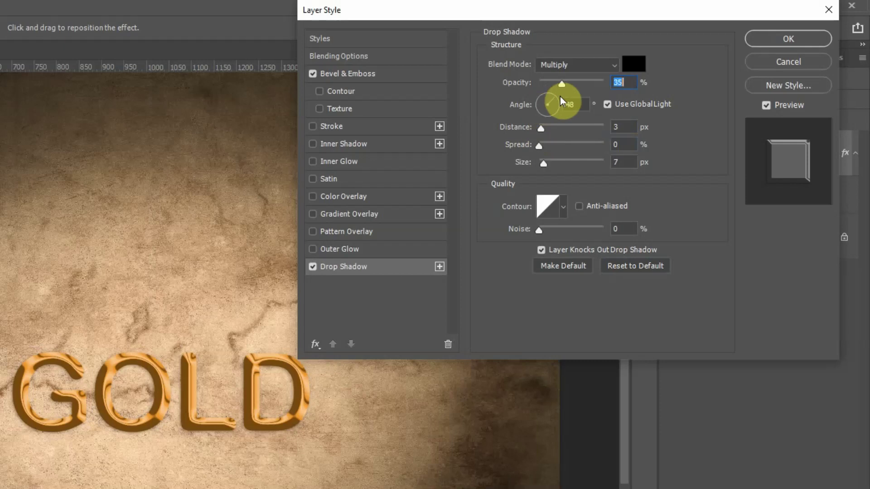
Step: Set the drop shadow's distance to 41 px, spread to 22% and size to 4 px
drag(541, 128, 550, 131)
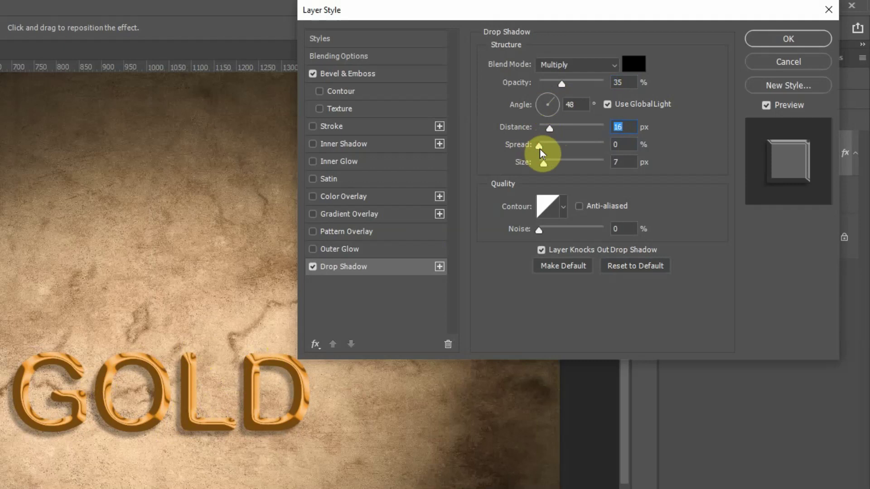
drag(543, 148, 547, 166)
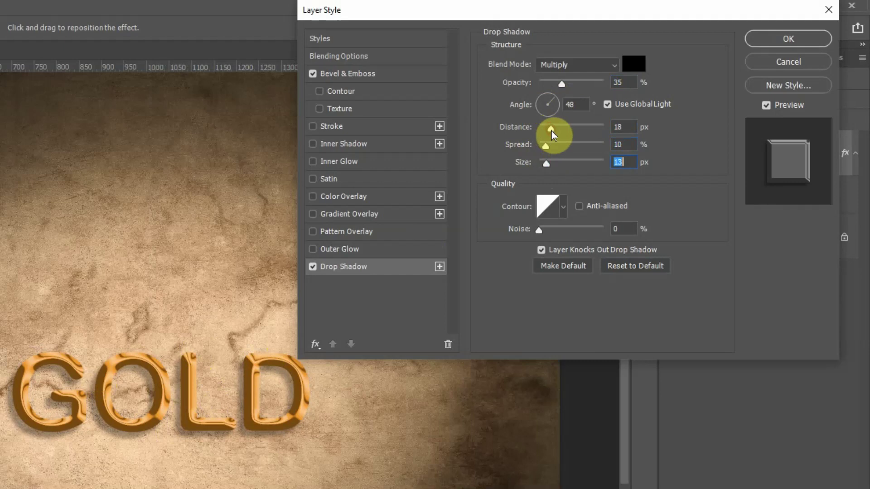
drag(552, 133, 570, 135)
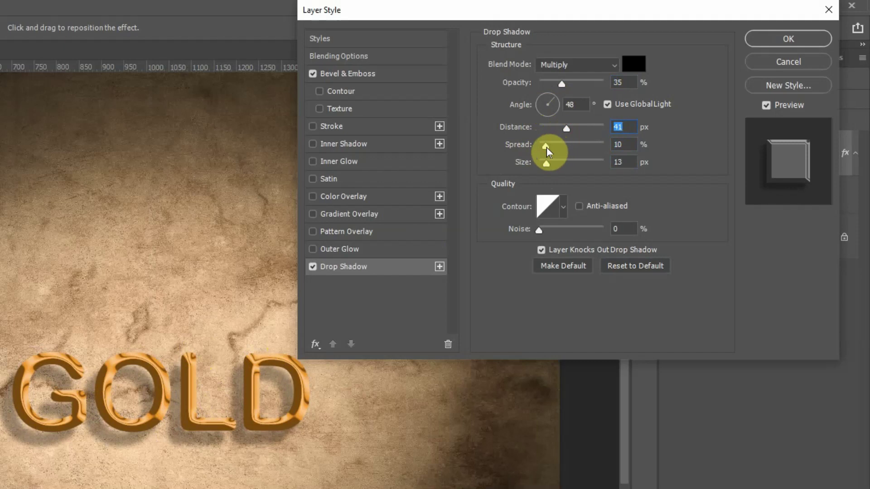
drag(556, 151, 557, 164)
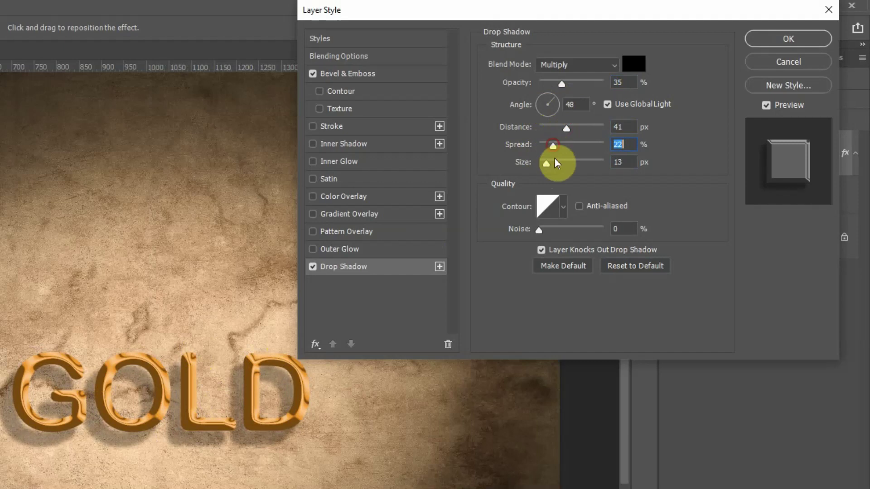
drag(555, 164, 542, 163)
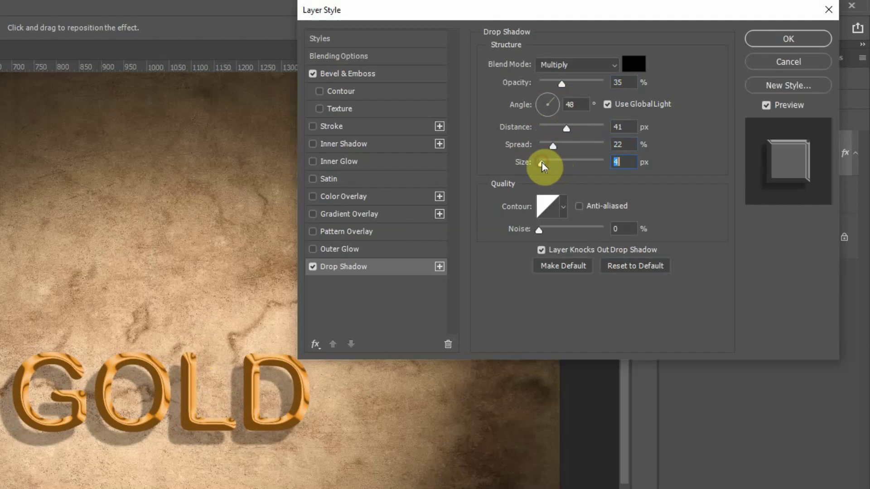
Step: Try multi-peaked contours on the drop shadow, return to the linear contour, and apply the layer style
click(563, 208)
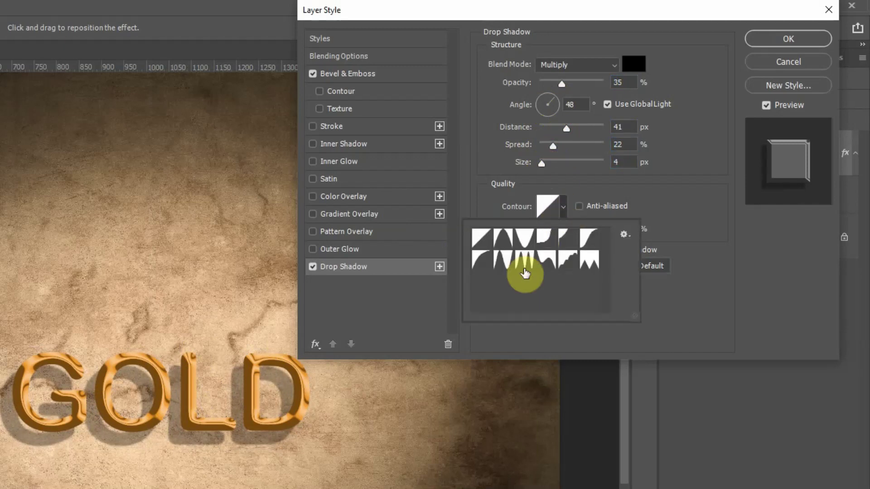
click(526, 269)
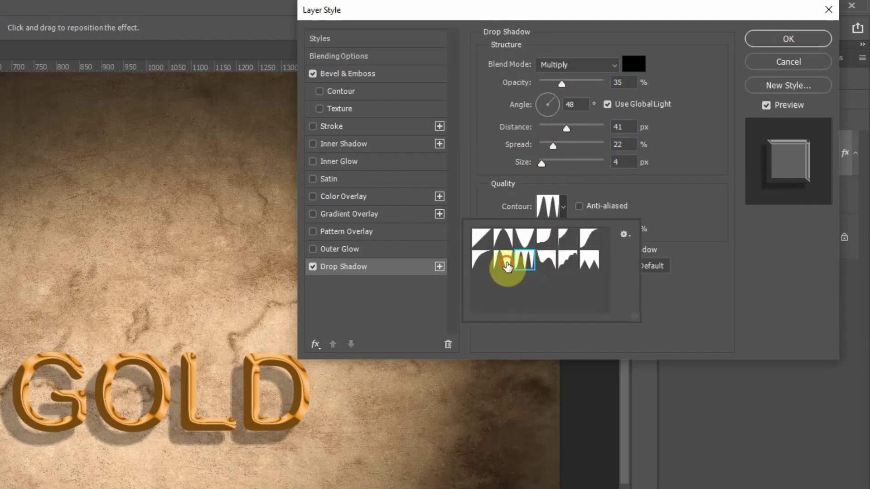
click(508, 266)
click(534, 263)
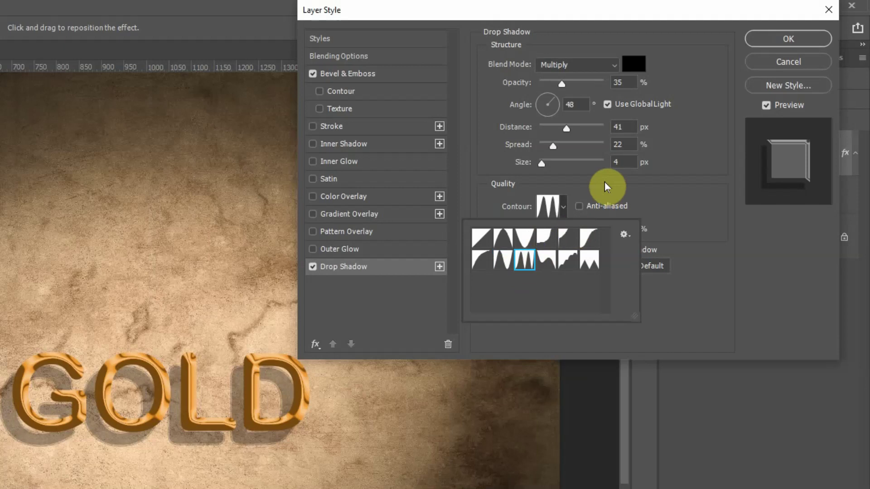
click(589, 182)
click(563, 212)
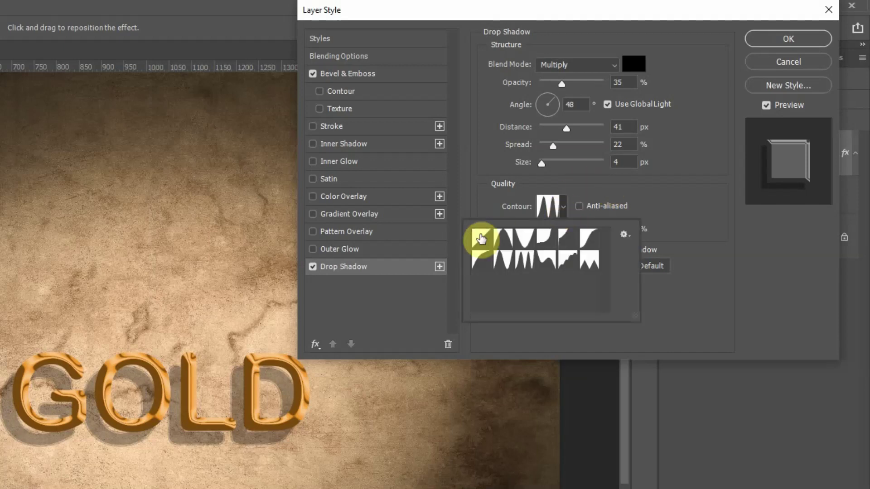
click(480, 237)
click(711, 162)
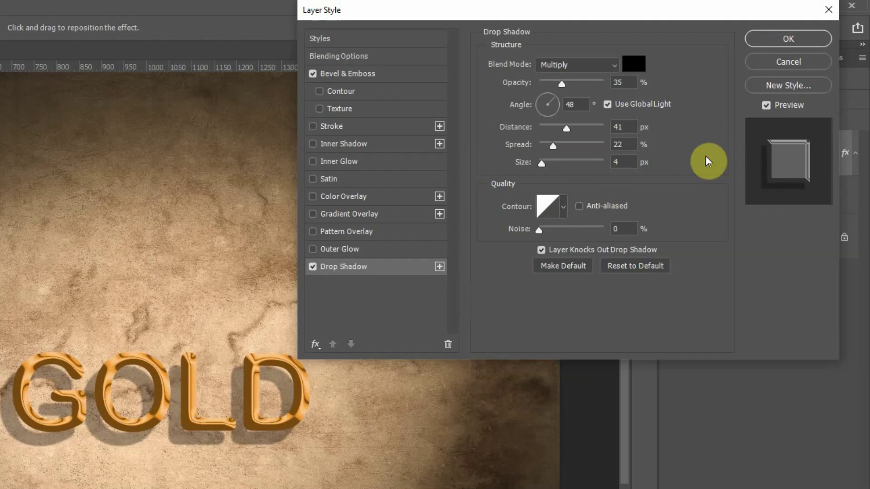
click(787, 41)
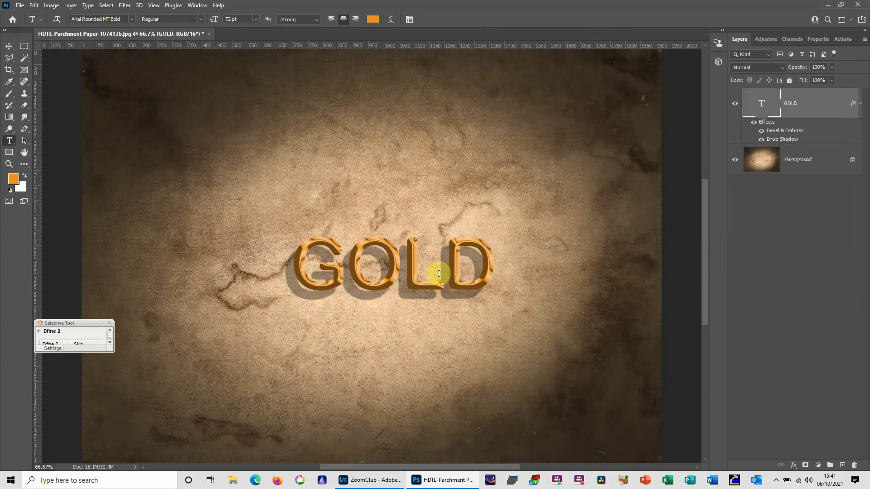
Step: Enlarge the GOLD text to 89 pt and widen its tracking to 315 using the character settings, then commit the edit
click(438, 274)
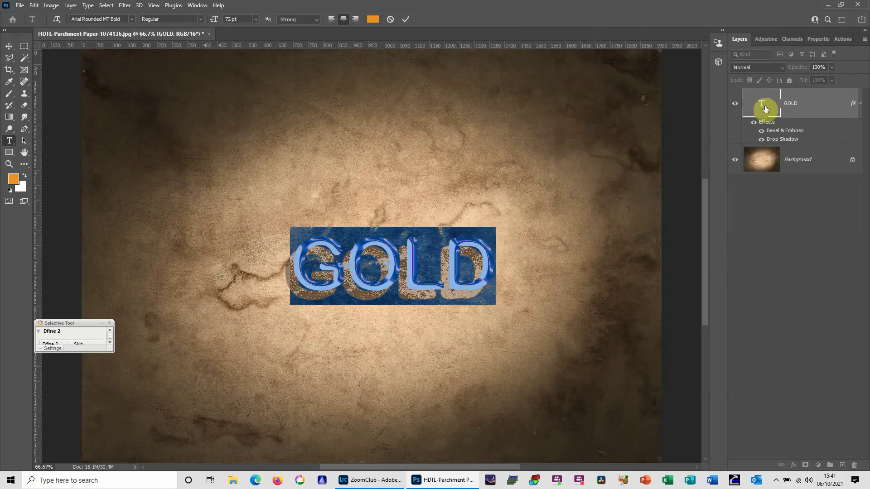
double_click(763, 108)
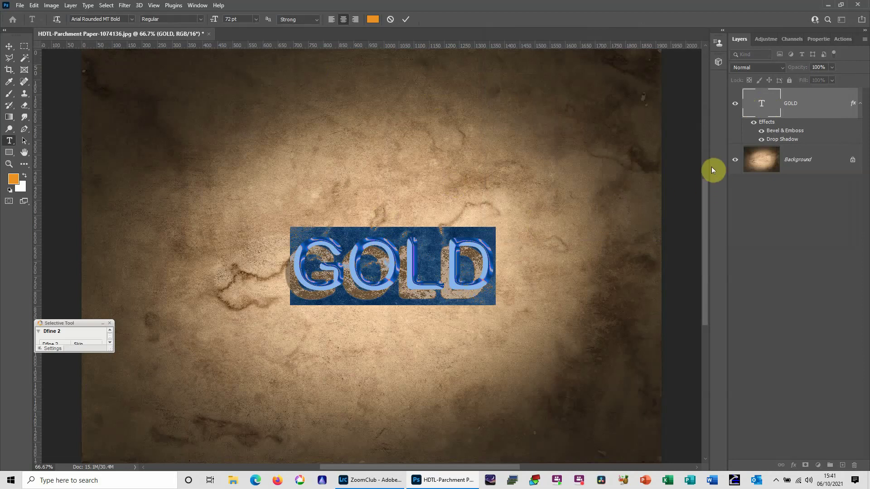
key(ctrl+t)
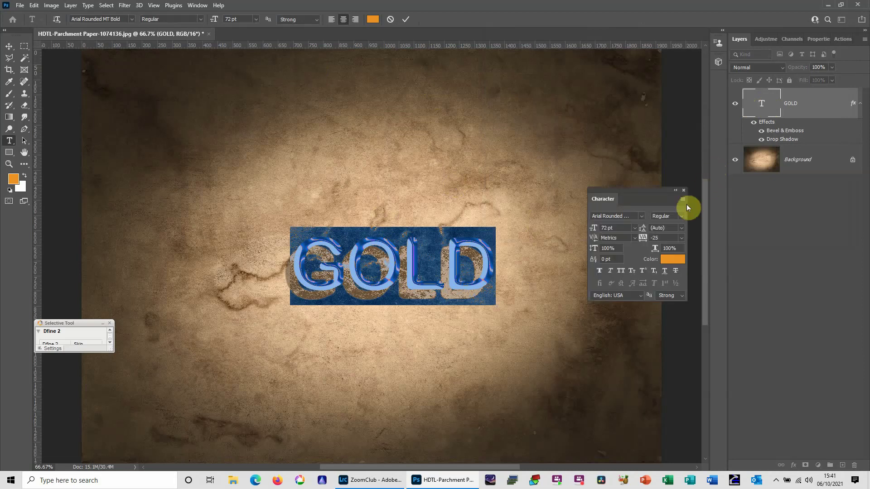
drag(638, 196, 635, 161)
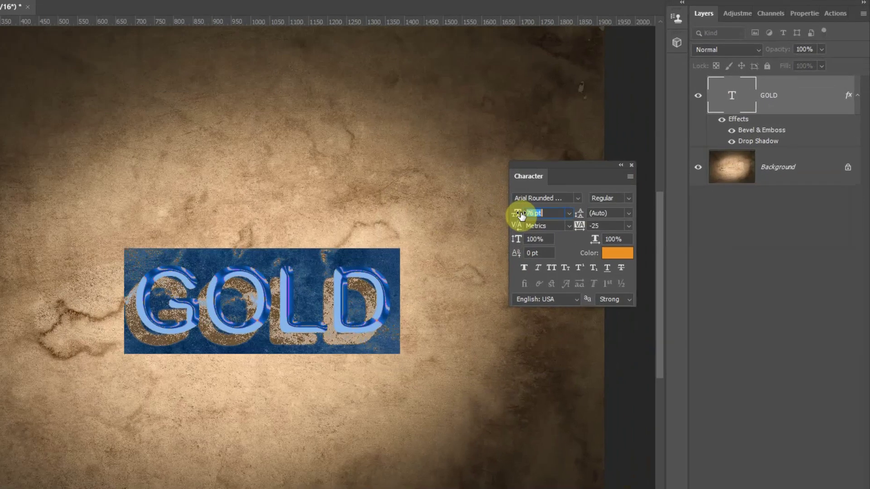
drag(596, 196, 601, 198)
drag(527, 215, 531, 212)
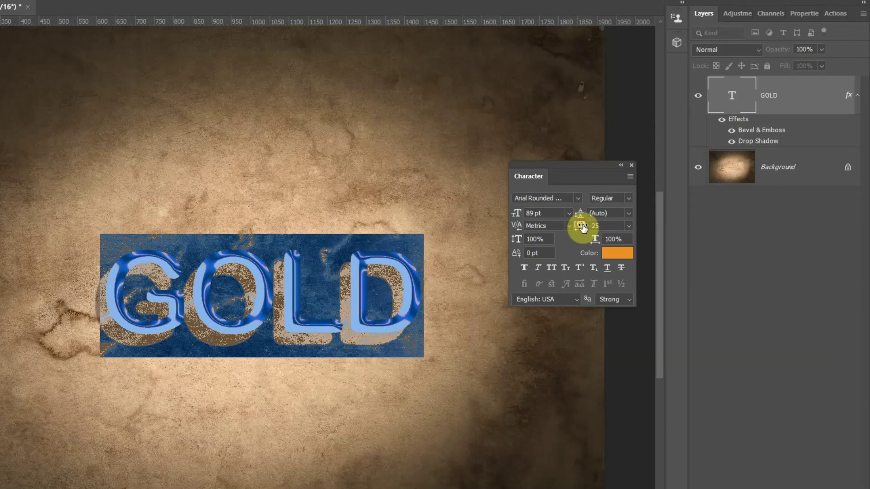
mouse_move(583, 223)
mouse_down()
mouse_move(595, 224)
mouse_move(581, 221)
mouse_move(536, 249)
mouse_up()
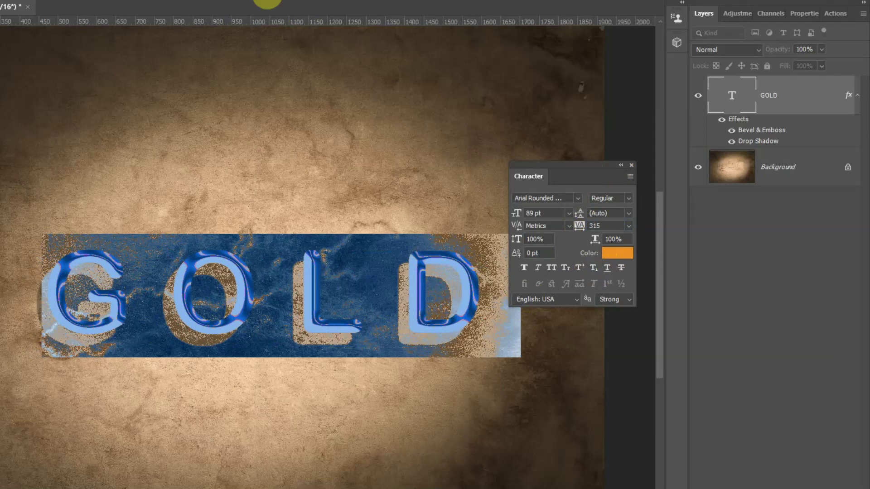
click(283, 0)
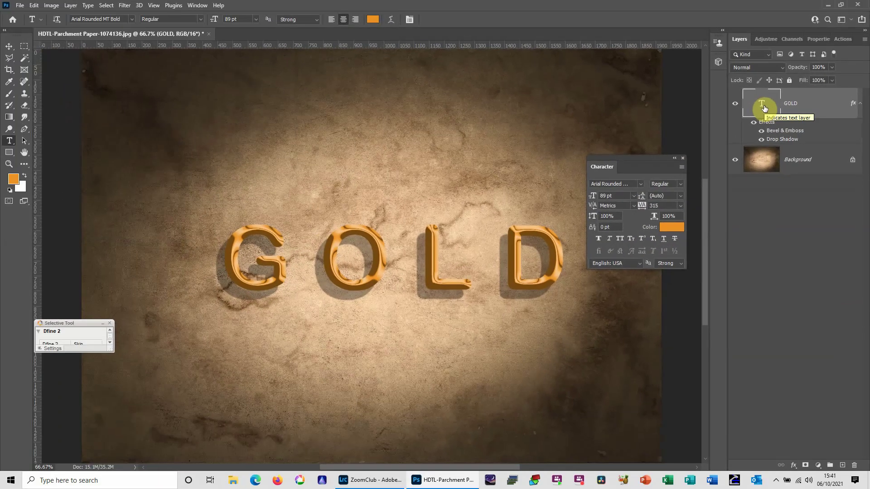
Step: Load the GOLD text layer's letter shapes as a selection and add a new empty layer above it
click(765, 107)
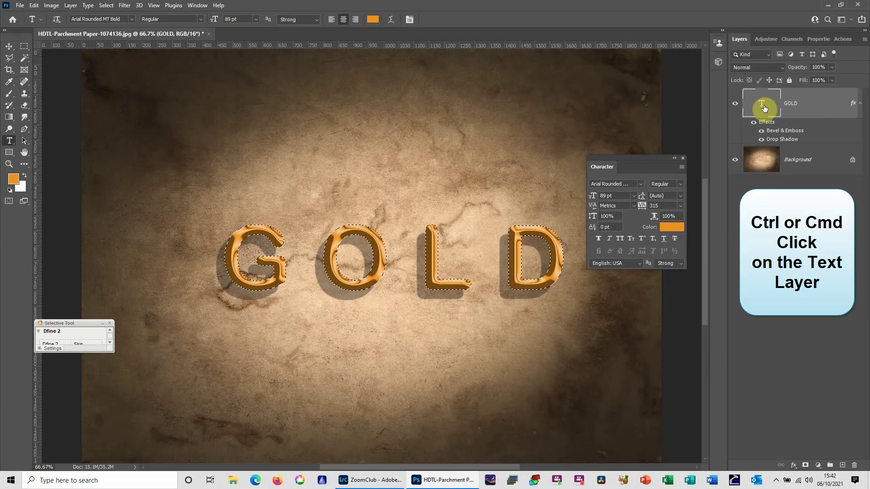
ctrl+click(770, 106)
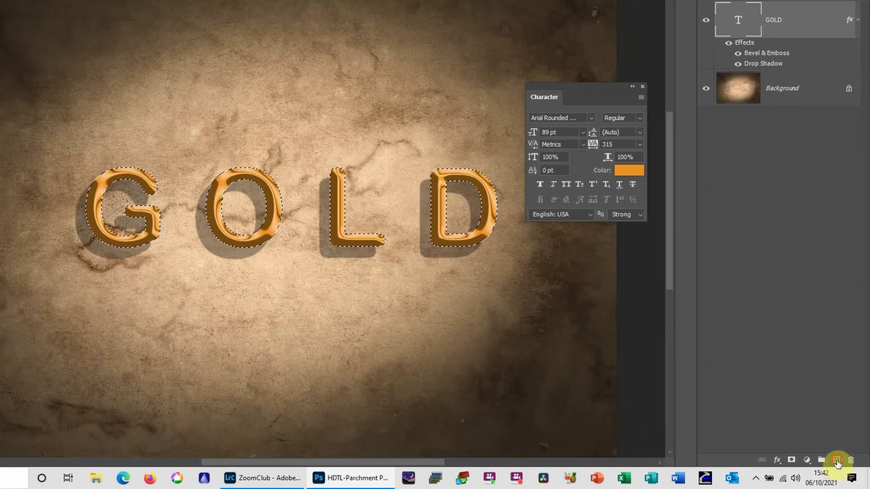
click(837, 460)
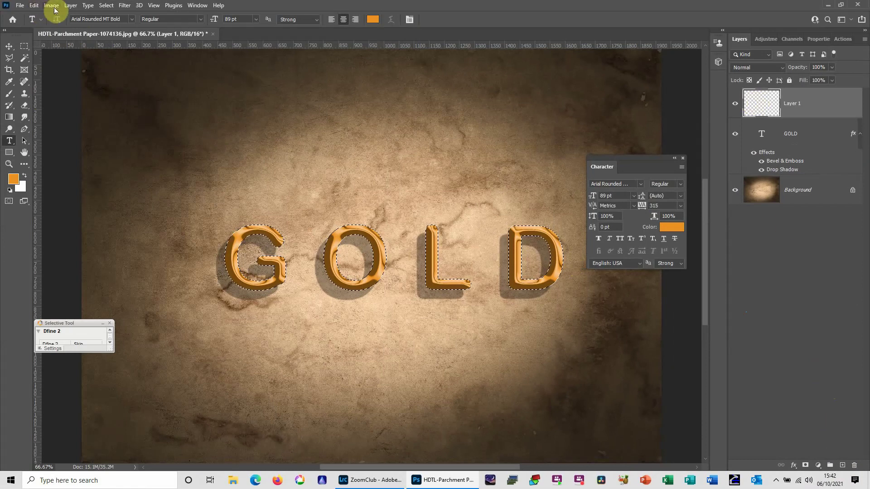
Step: Fill the letter selection on the new layer with the orange foreground color in Normal mode at 100% opacity, and deselect
click(34, 6)
click(47, 149)
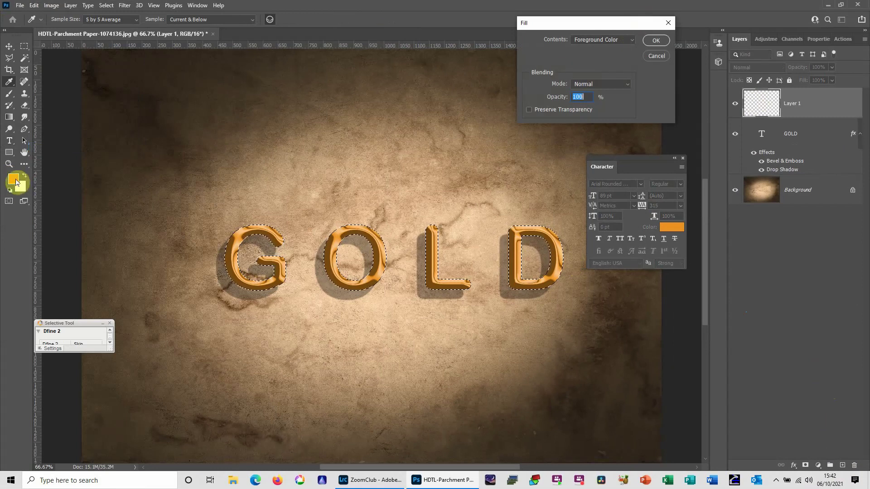
click(657, 40)
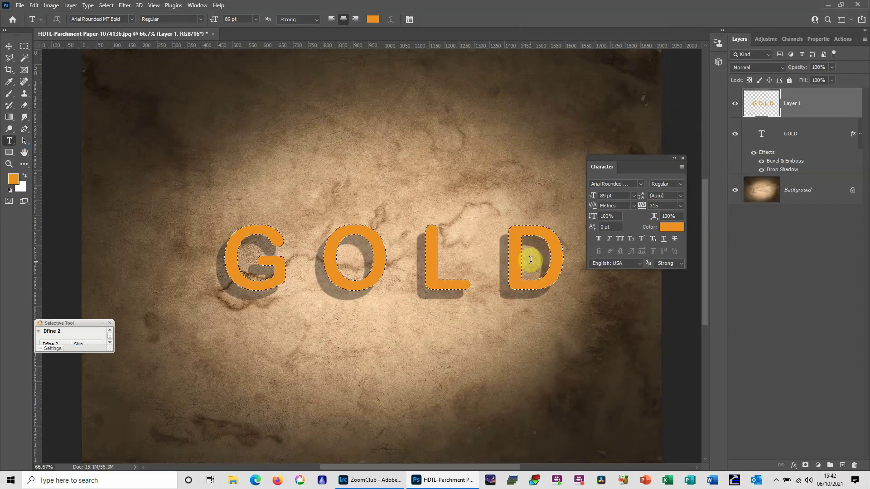
key(ctrl+d)
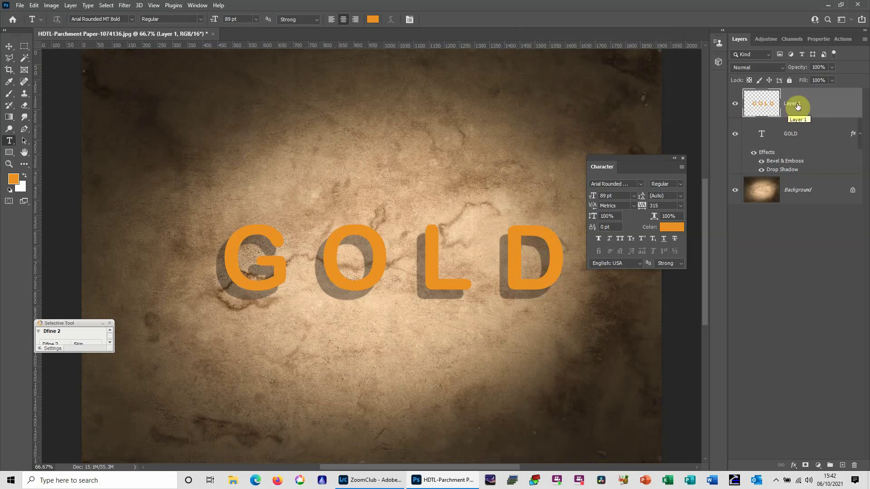
Step: Rename the filled layer as Pixel
double_click(796, 103)
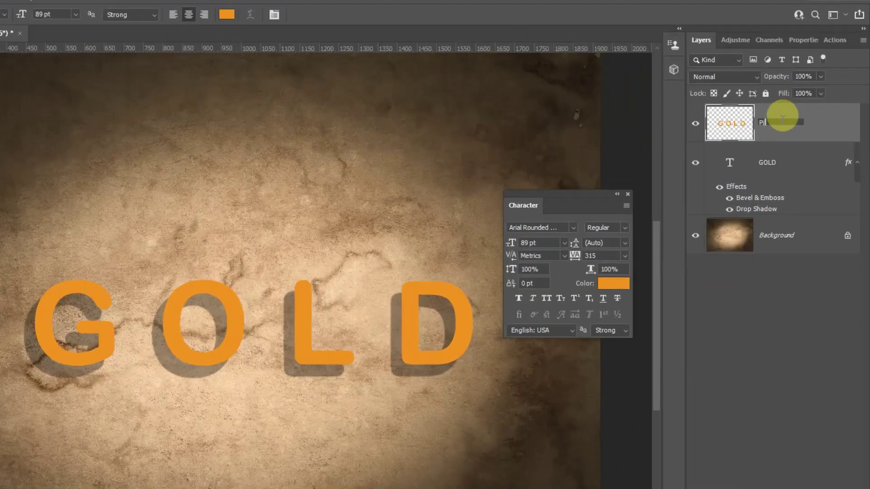
text(Pixel)
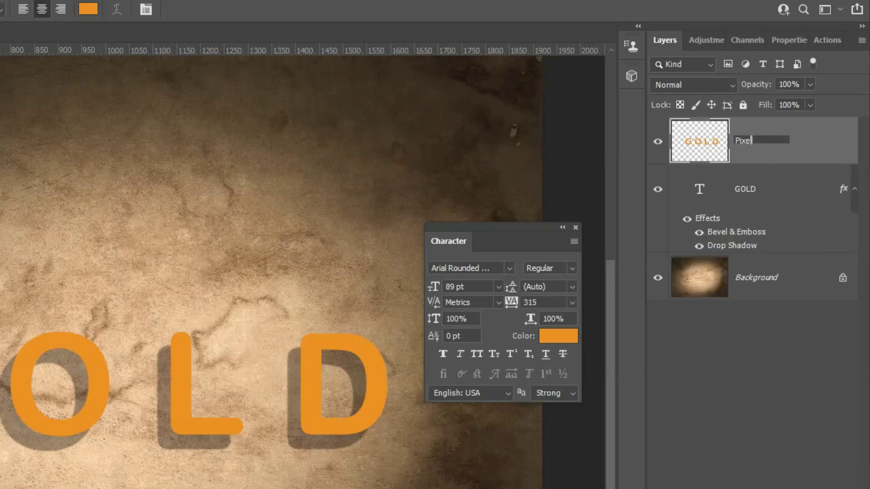
key(Return)
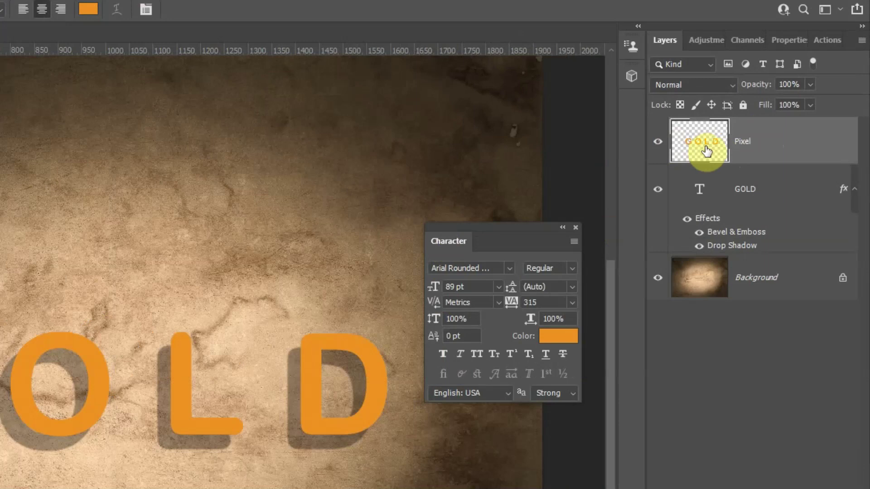
Step: Toggle the visibility of the Pixel and GOLD layers to compare them, leaving GOLD hidden and Pixel shown
click(655, 148)
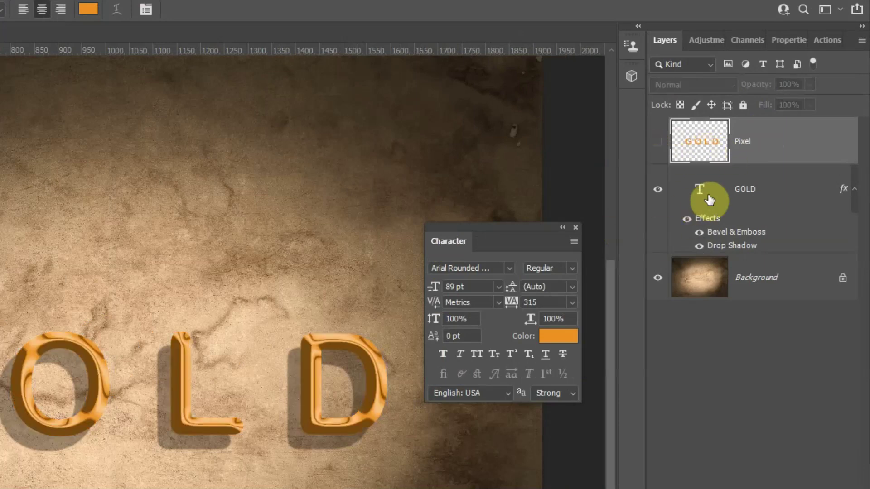
click(658, 189)
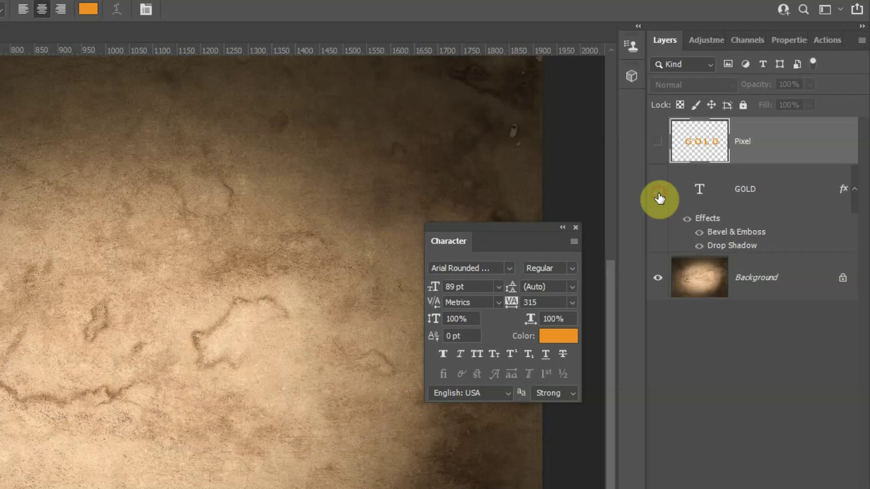
click(657, 142)
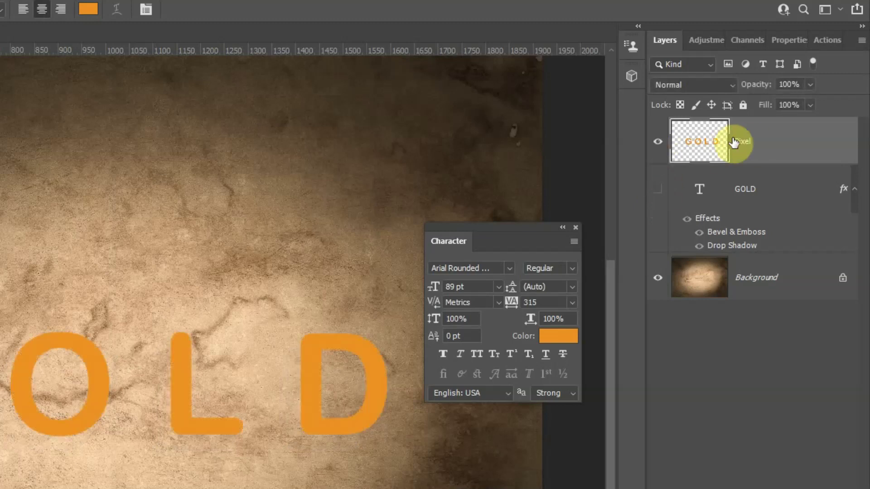
Step: Copy the layer style of the GOLD text layer
click(737, 240)
right_click(737, 241)
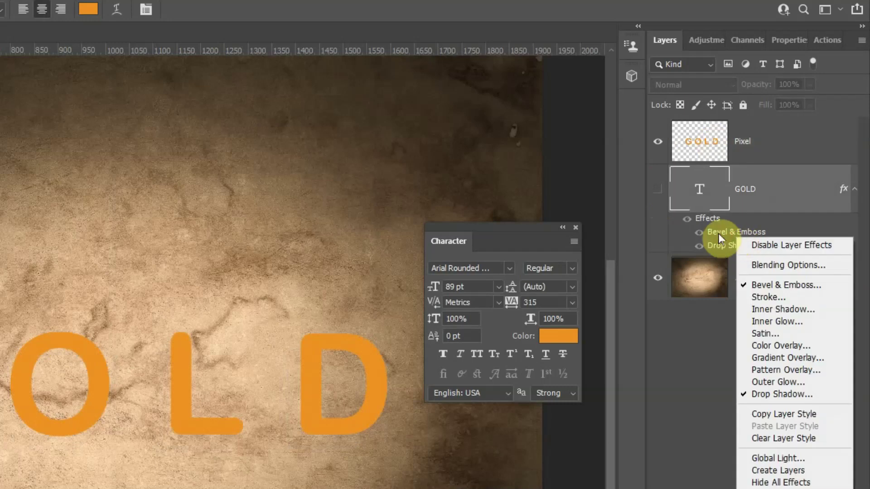
click(818, 222)
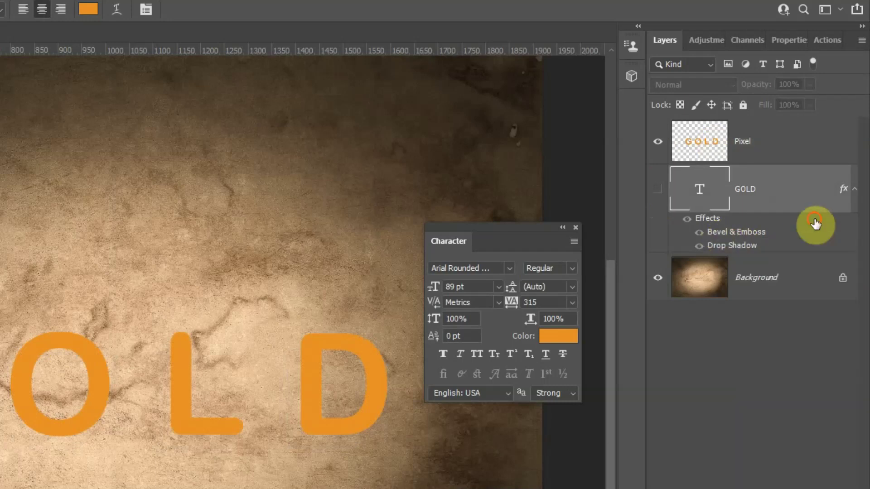
right_click(795, 240)
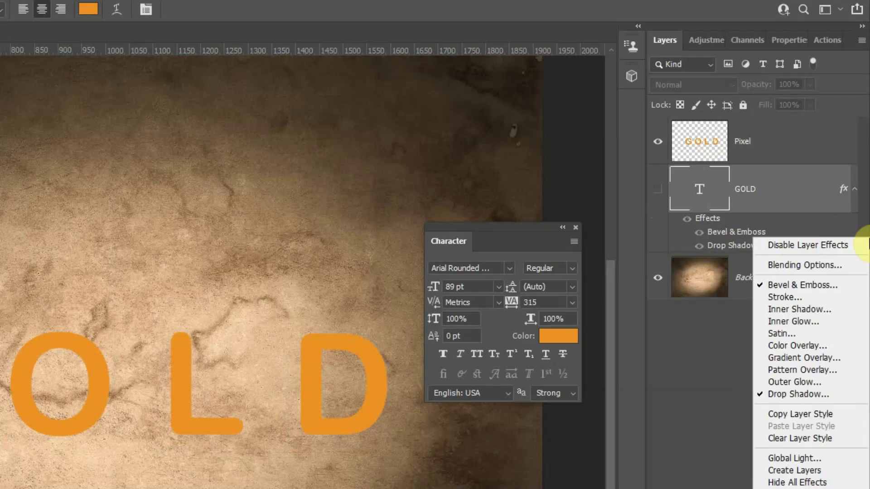
click(823, 416)
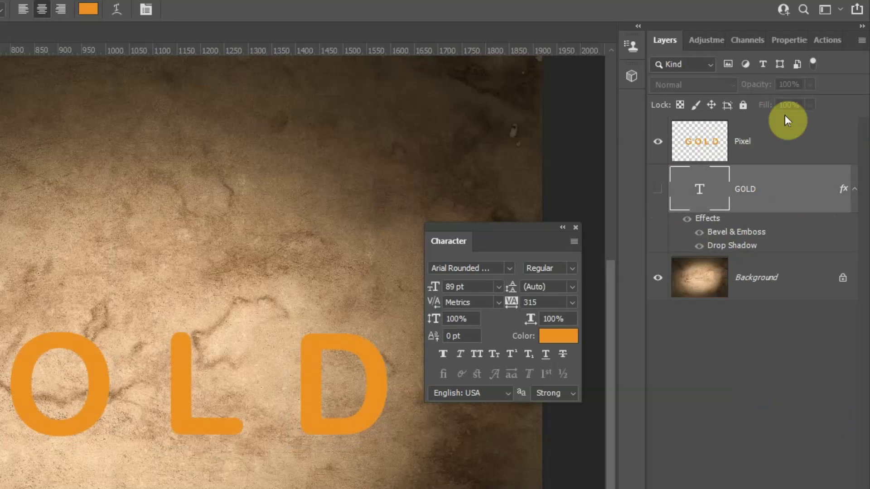
Step: Paste the copied layer style onto the Pixel layer
click(782, 136)
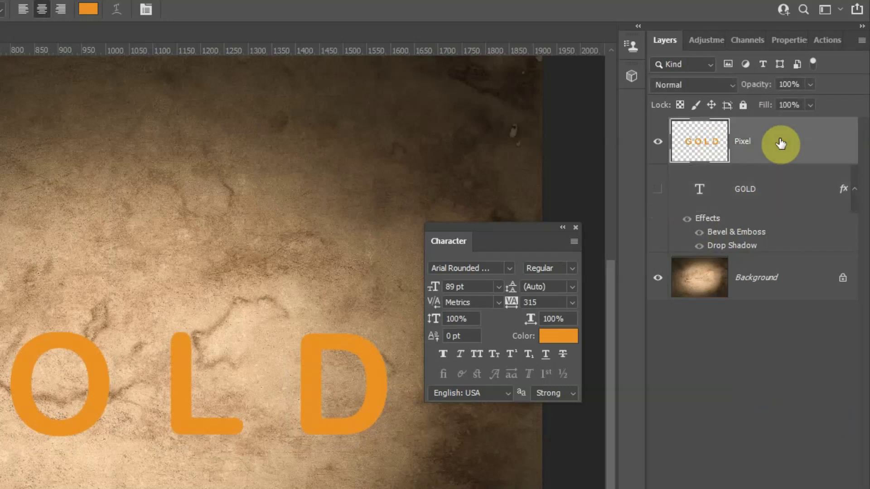
right_click(780, 139)
click(843, 136)
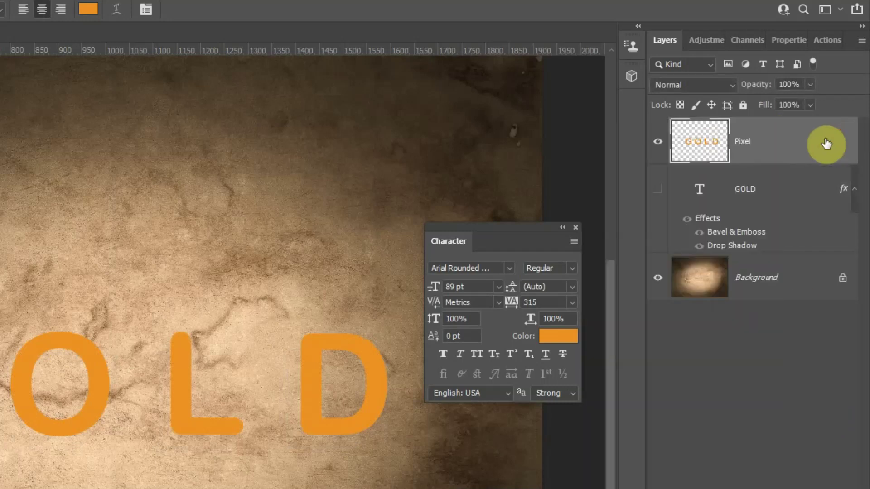
right_click(826, 142)
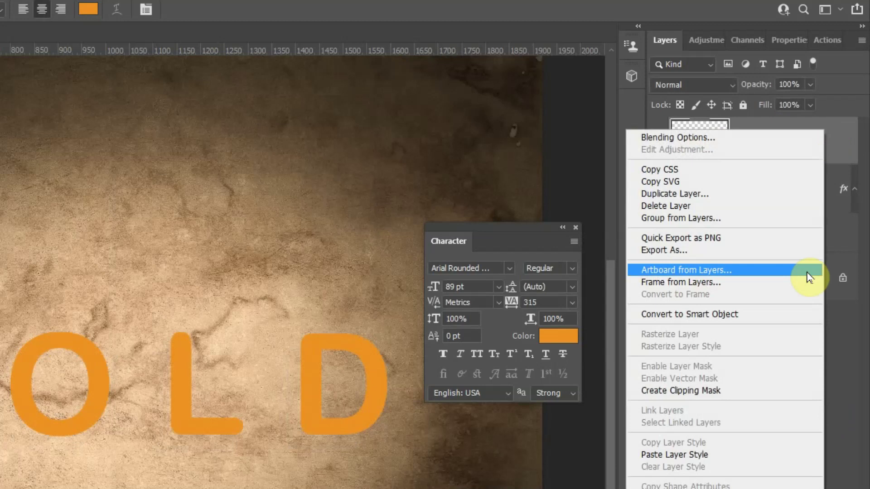
click(724, 455)
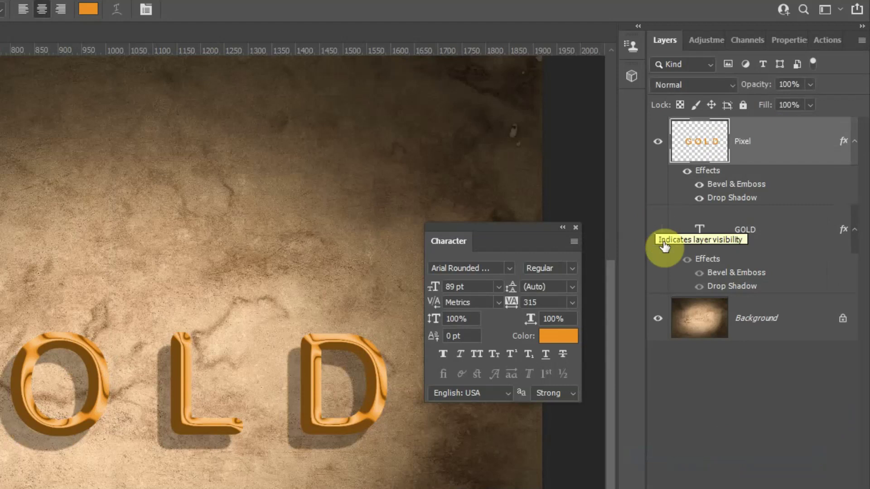
Step: Toggle the visibility of the GOLD and Pixel layers to compare their effects, leaving GOLD shown and Pixel hidden
click(657, 228)
click(660, 144)
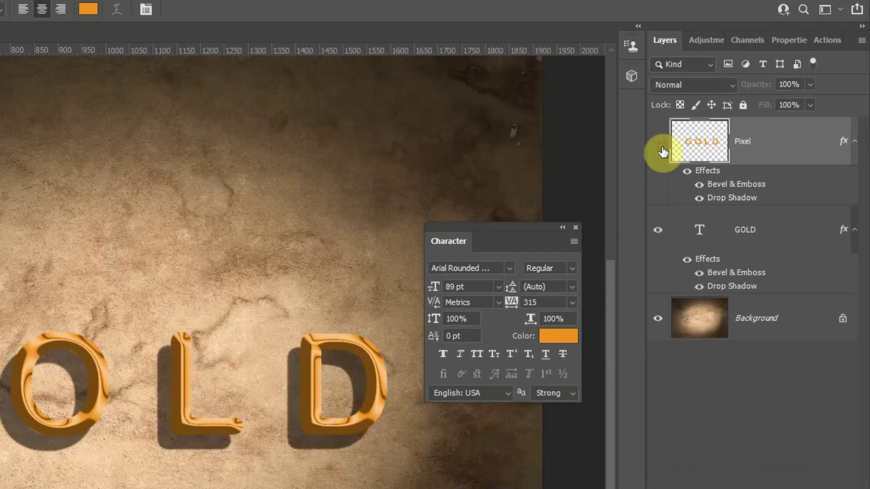
click(661, 146)
click(660, 145)
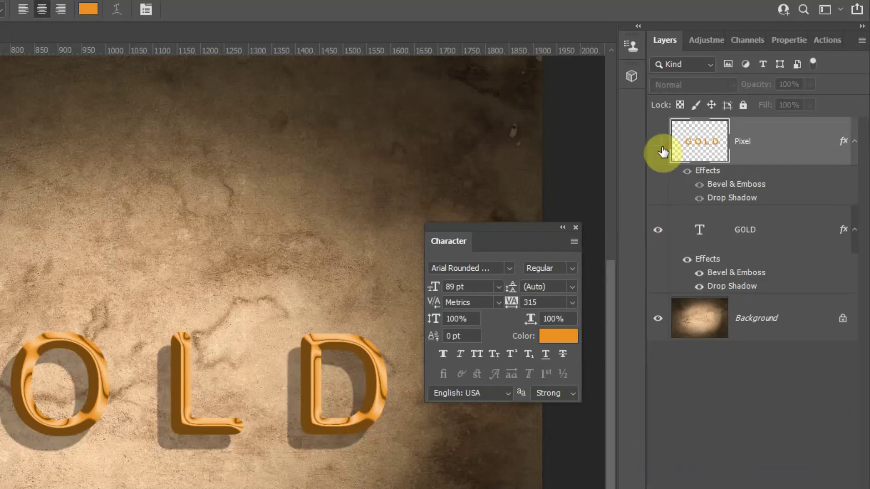
click(661, 146)
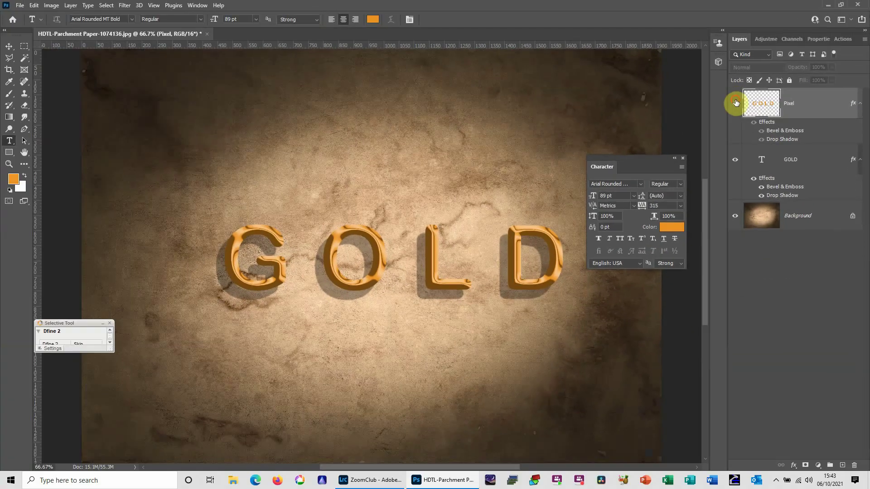
click(736, 103)
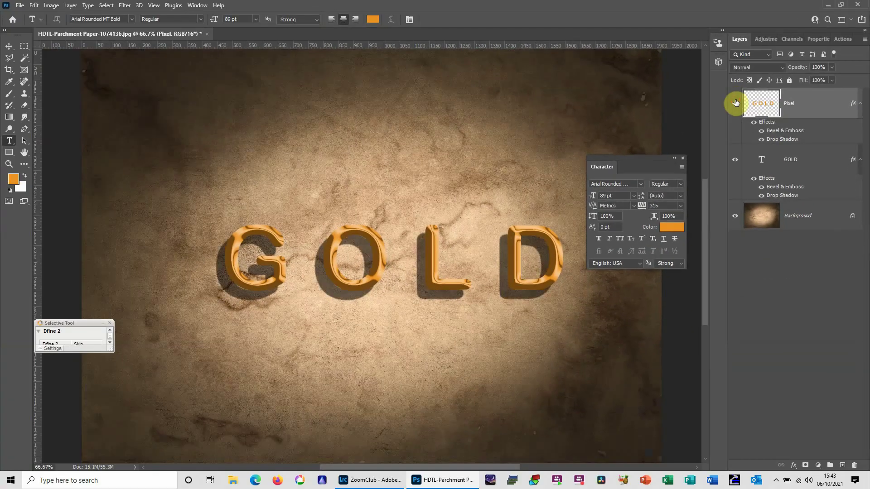
click(736, 103)
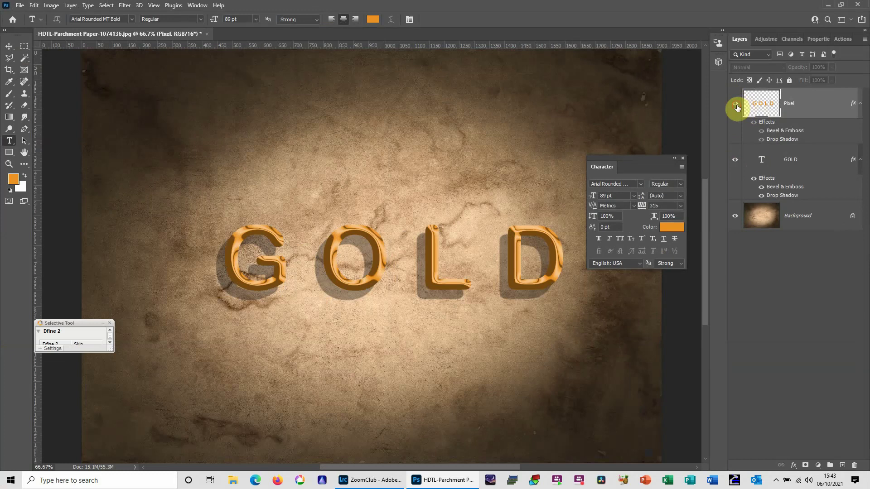
click(735, 103)
click(735, 159)
click(735, 159)
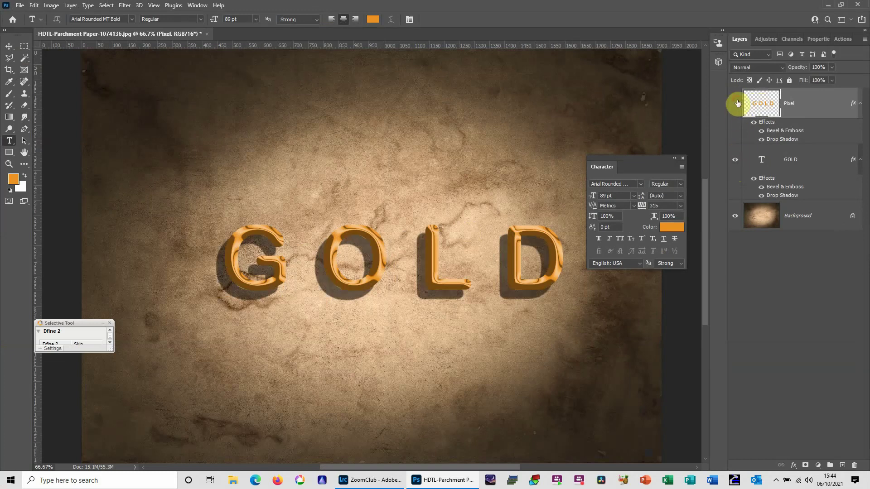
click(736, 104)
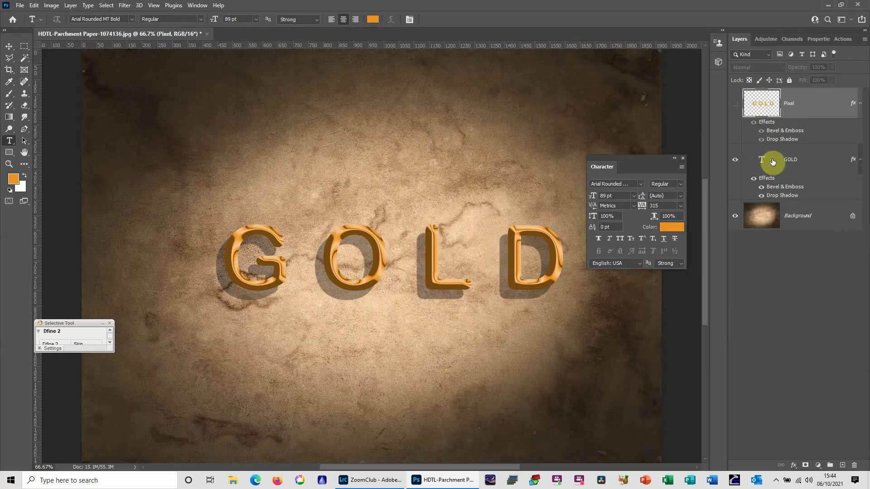
Step: Warp the GOLD text with the horizontal Arc style at +50% bend, trying the Wave style before settling on Arc
click(758, 166)
click(391, 20)
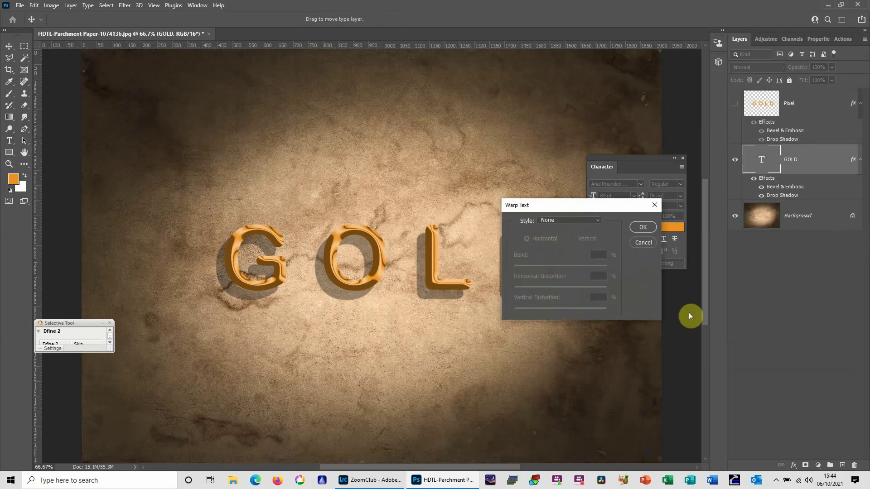
click(597, 221)
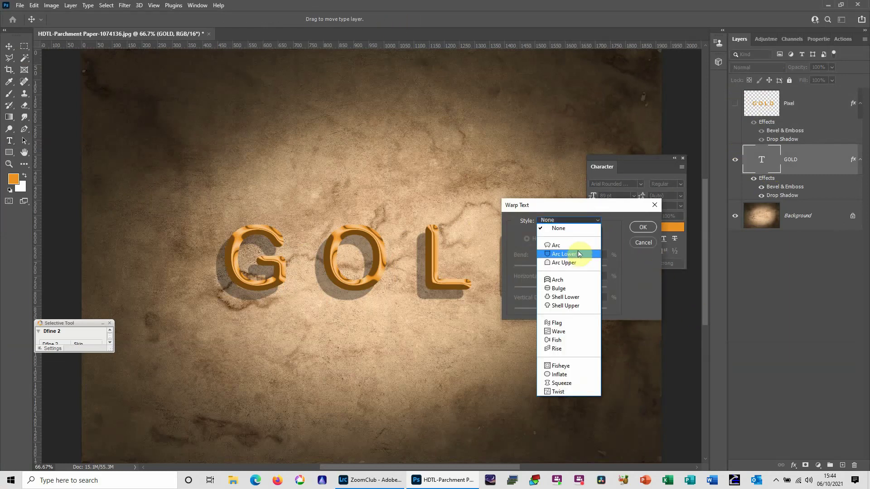
click(578, 248)
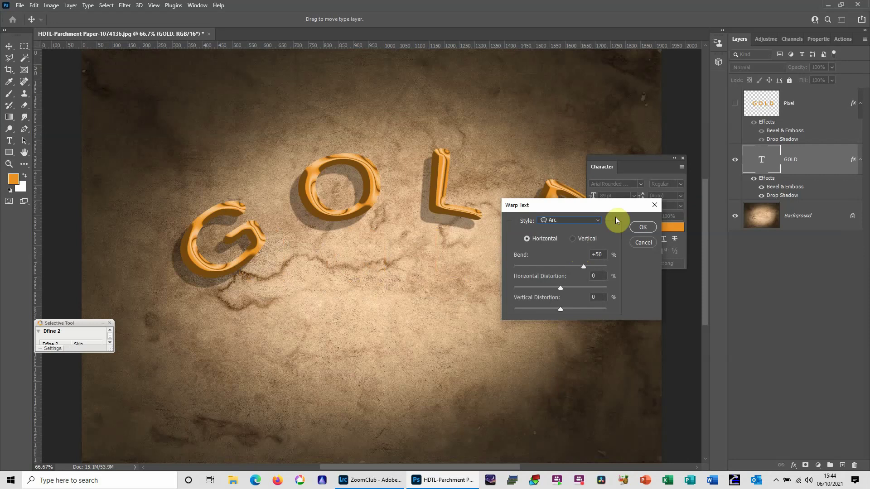
drag(611, 208, 409, 313)
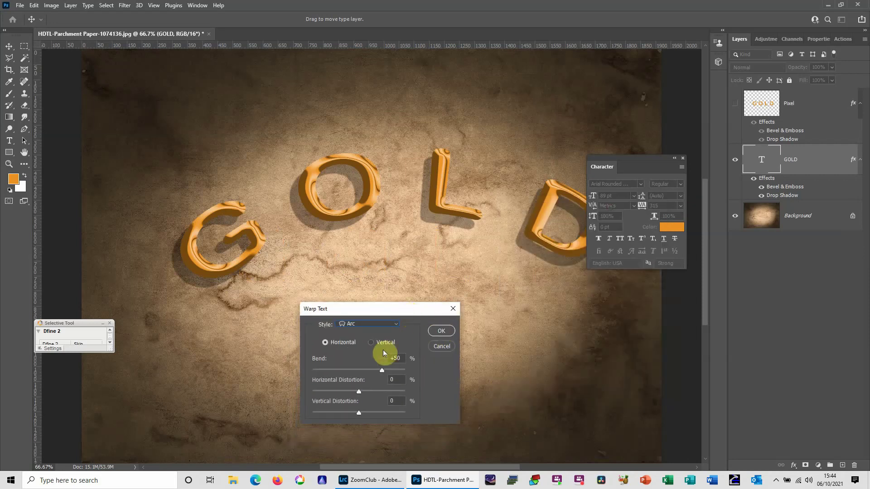
click(395, 324)
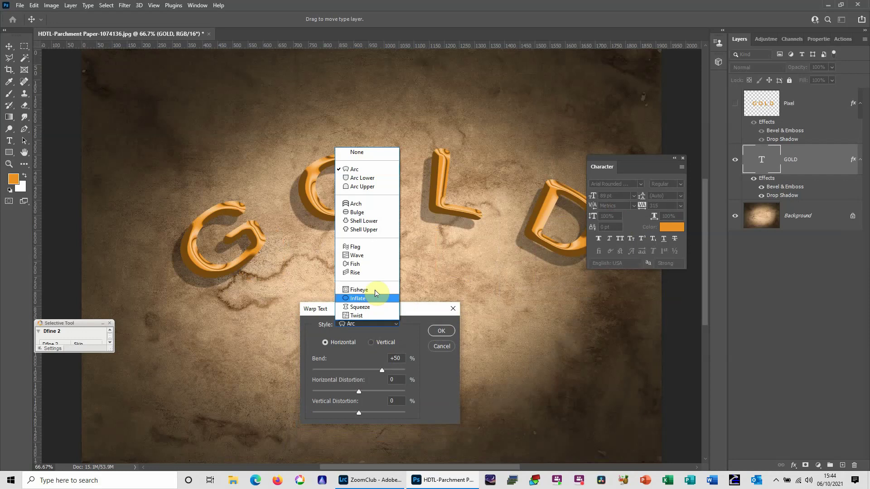
click(373, 256)
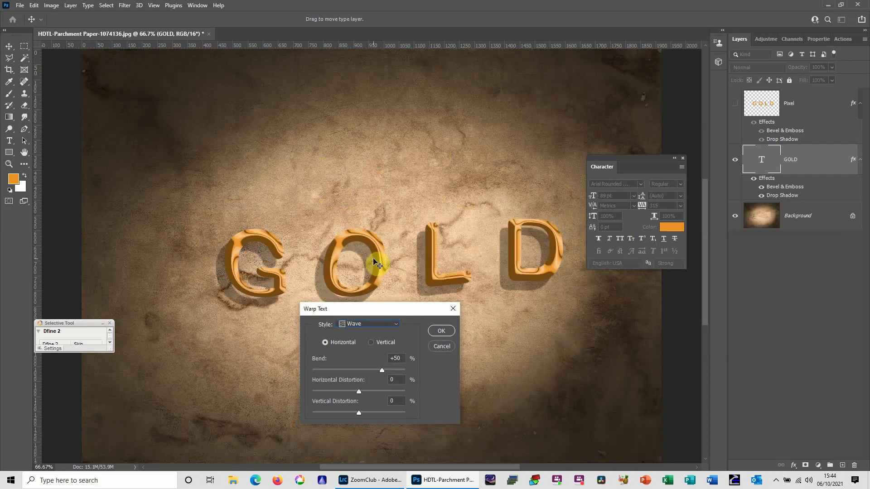
click(395, 325)
click(381, 165)
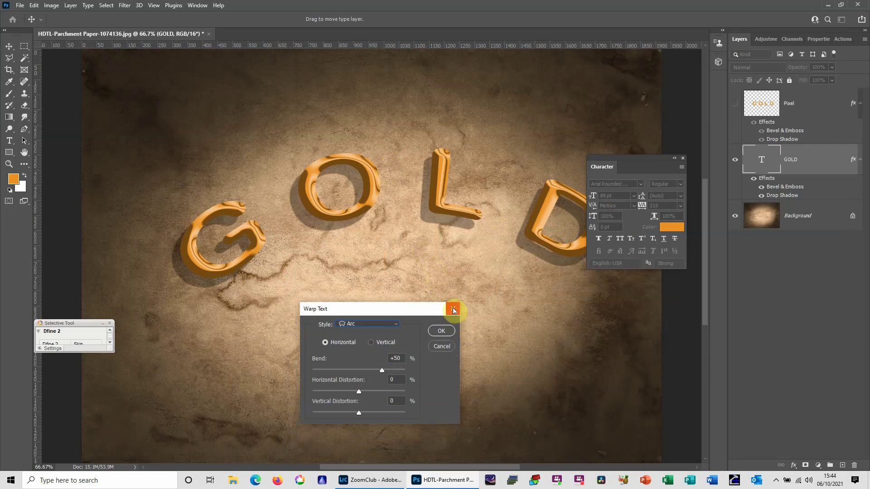
click(441, 331)
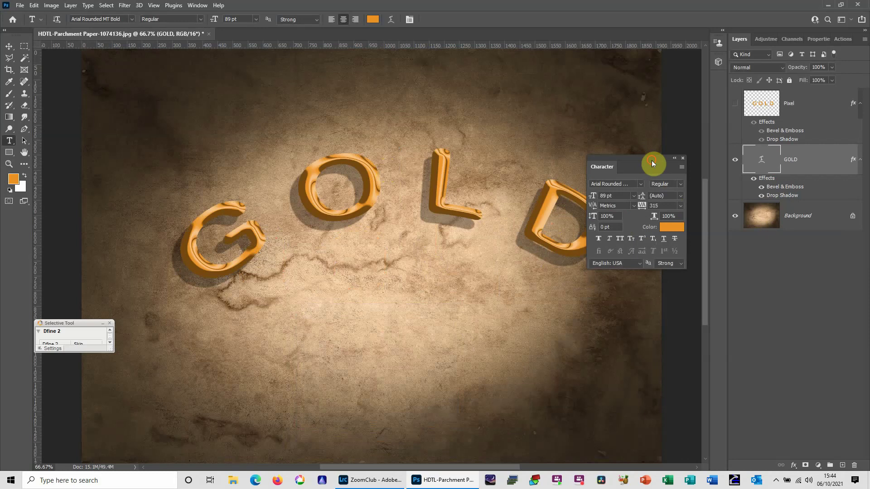
Step: Move the Character panel off the canvas, and switch from the GOLD layer to the Pixel layer by hiding one and showing the other
drag(652, 160, 803, 275)
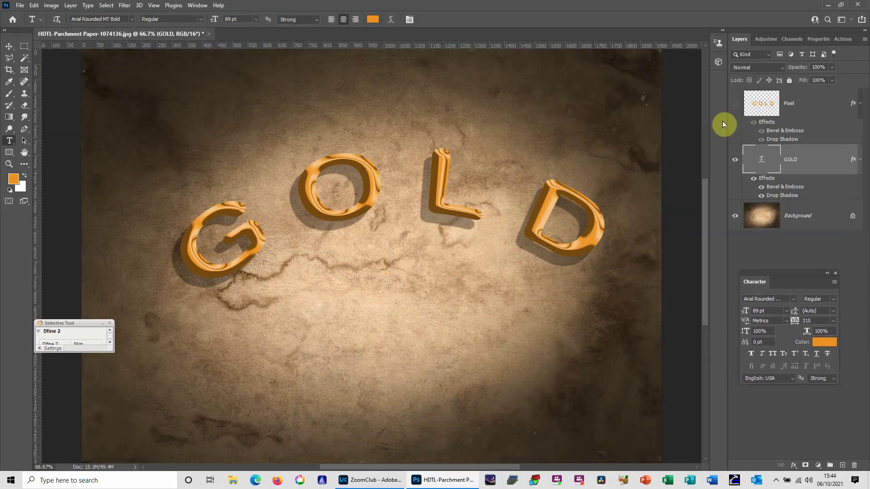
click(735, 159)
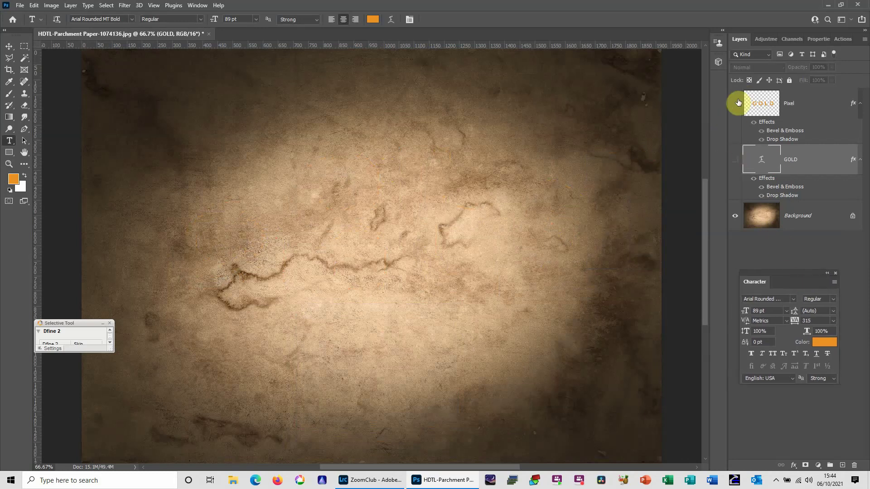
click(736, 103)
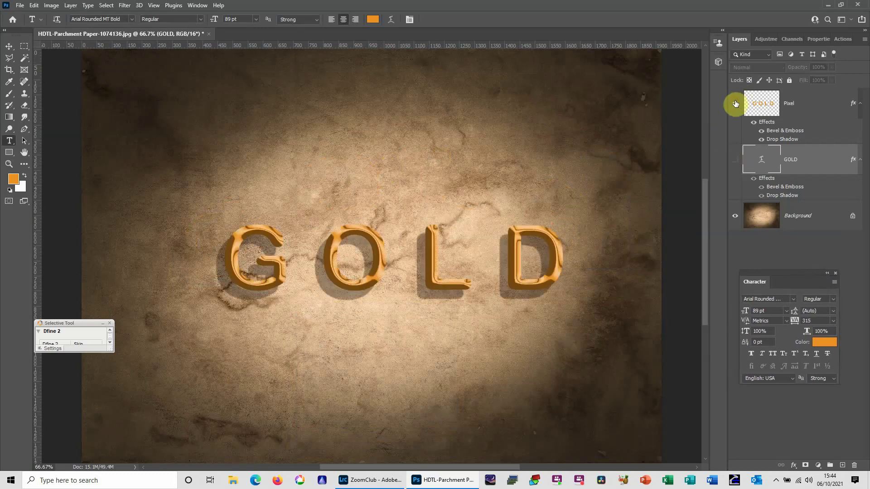
click(769, 113)
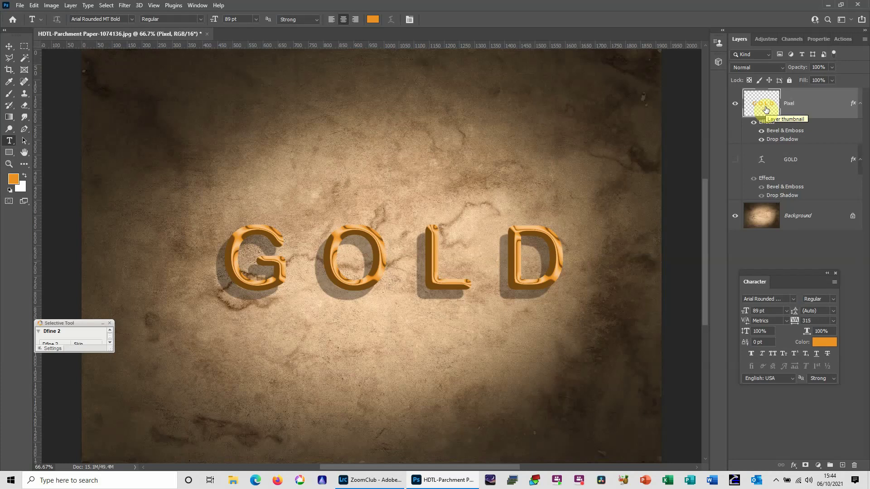
Step: Transform the Pixel layer in perspective so its lower edge narrows on both sides, and shift its upper edge slightly sideways
key(ctrl+t)
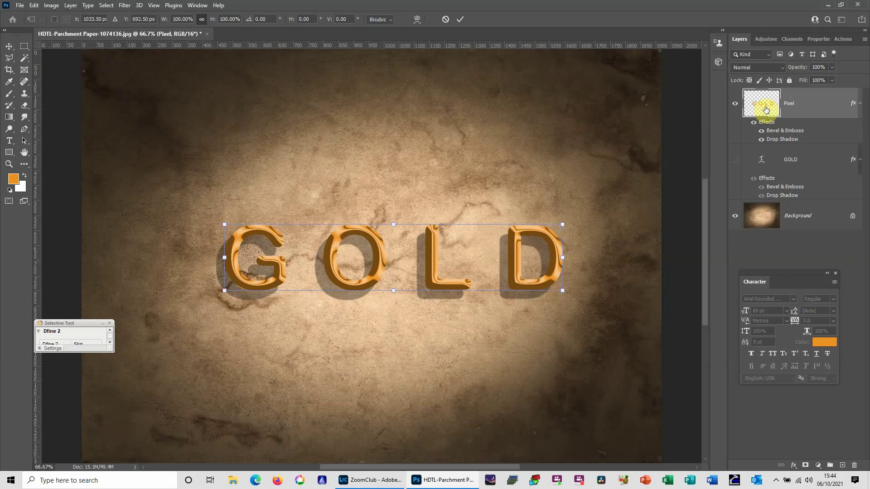
right_click(468, 255)
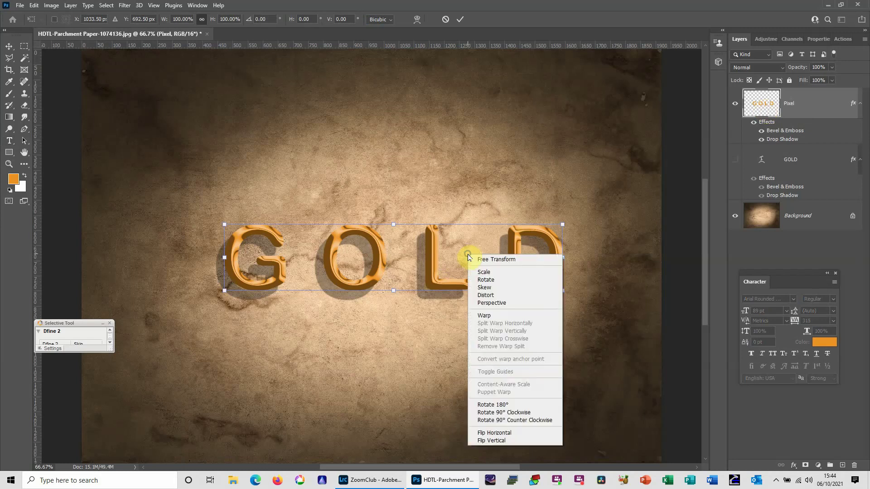
click(494, 303)
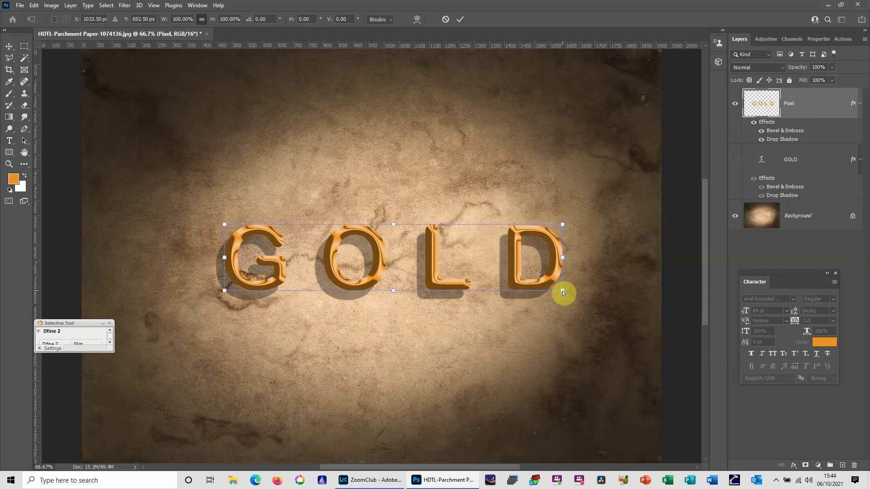
drag(564, 293, 523, 289)
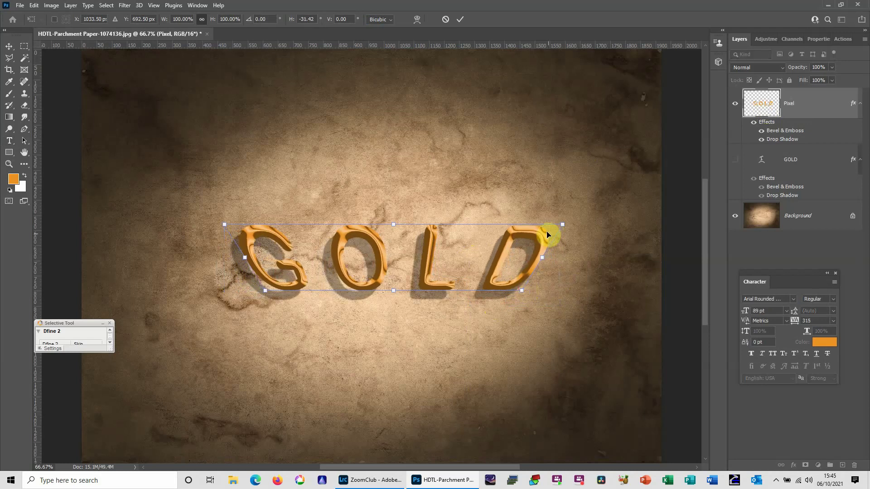
mouse_move(395, 224)
mouse_down()
mouse_move(372, 225)
mouse_move(409, 226)
mouse_move(383, 224)
mouse_move(394, 229)
mouse_up()
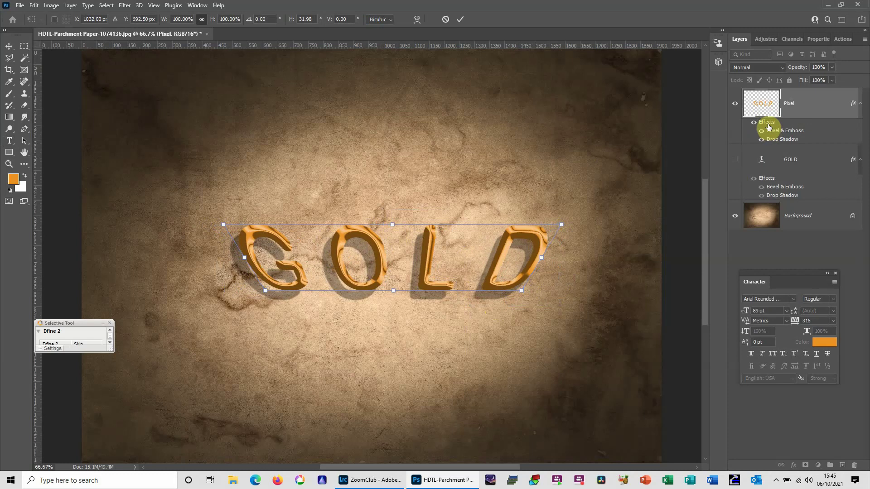
drag(394, 224, 401, 225)
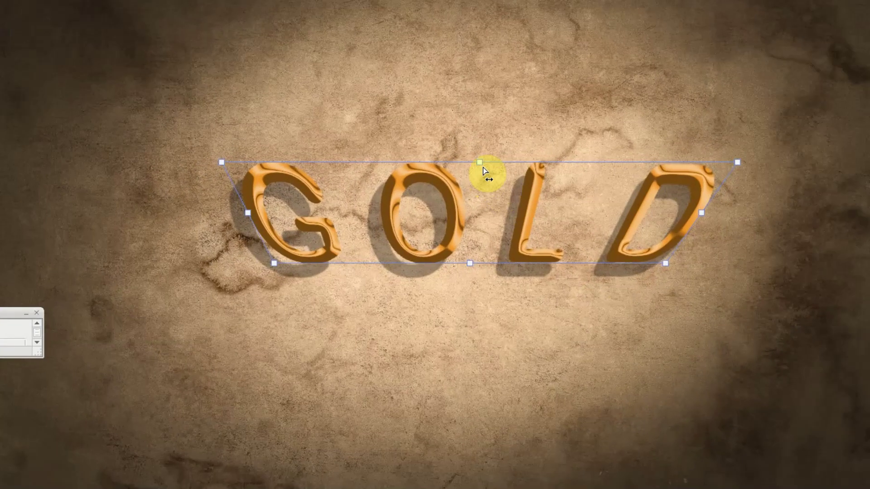
Step: Distort the Pixel layer by stretching its upper edge to about 178% height, shift the letters slightly down, and apply the transform
click(467, 174)
right_click(485, 183)
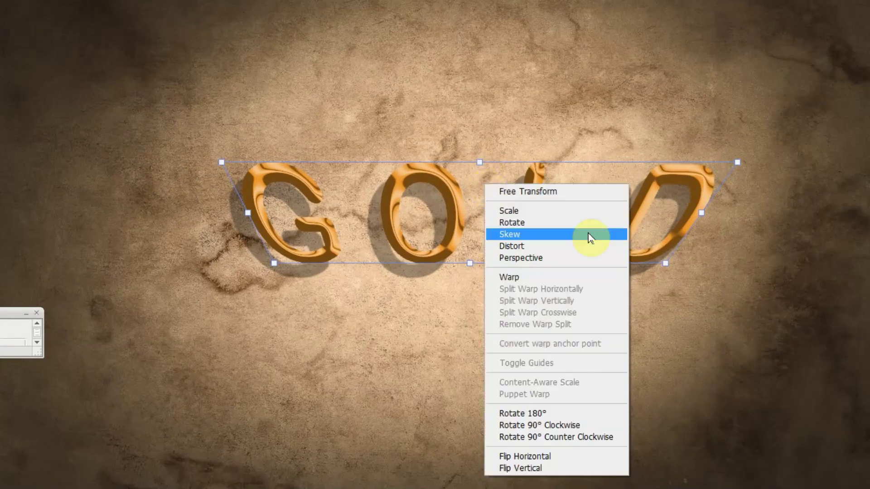
click(558, 248)
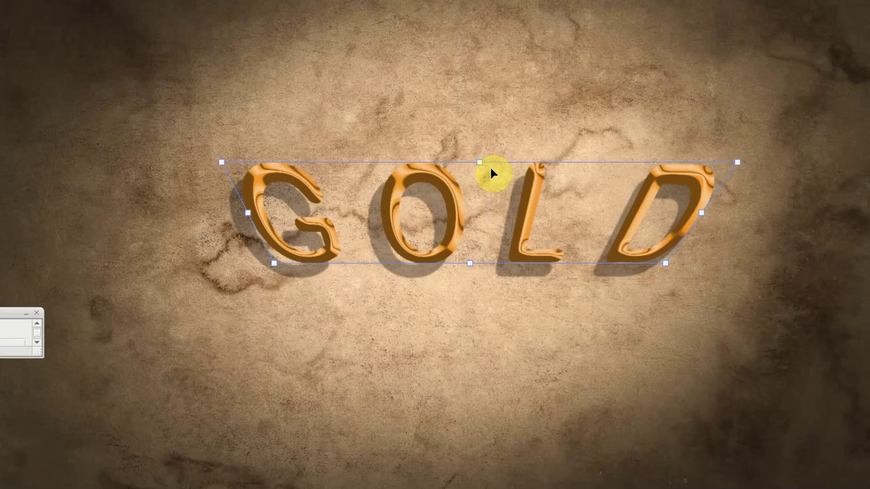
drag(481, 163, 484, 83)
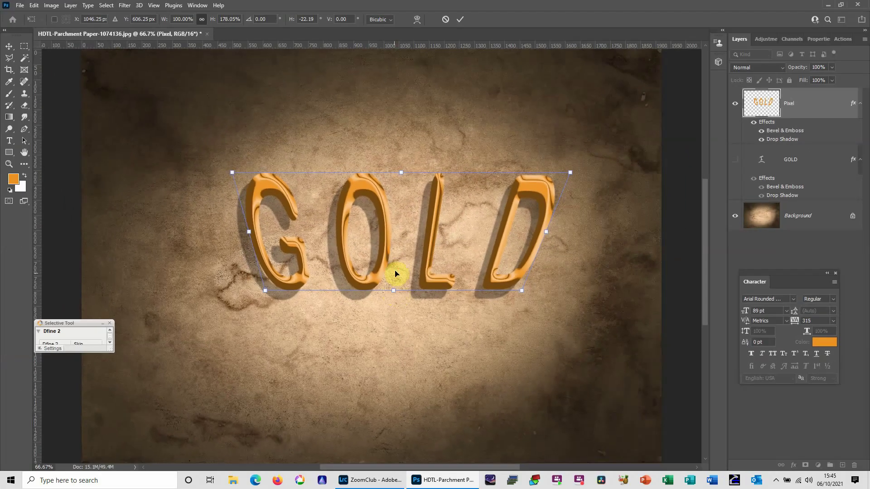
mouse_move(396, 274)
mouse_down()
mouse_move(395, 339)
mouse_move(397, 273)
mouse_up()
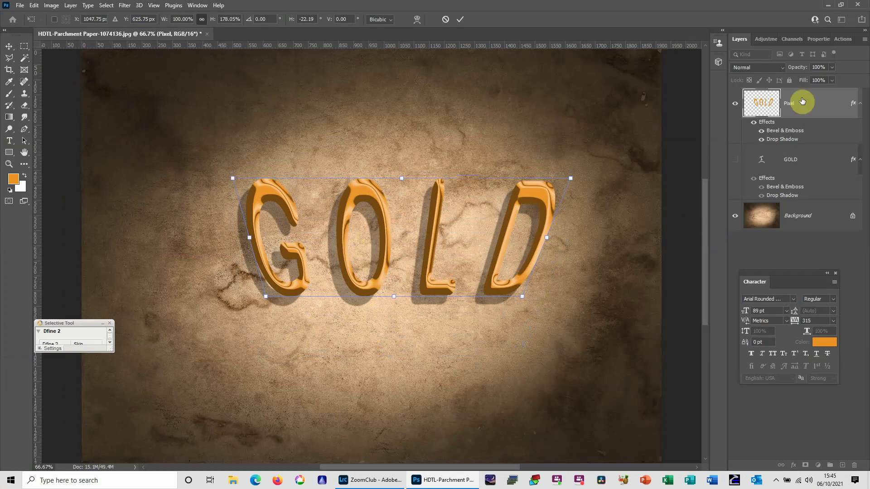
click(462, 19)
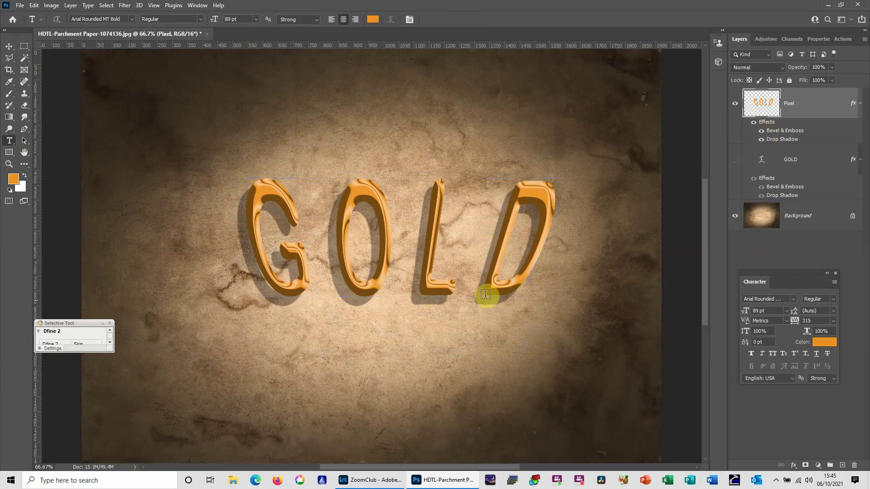
Step: Check the Pixel layer with all effects off and on, and hide only its Drop Shadow effect
click(753, 124)
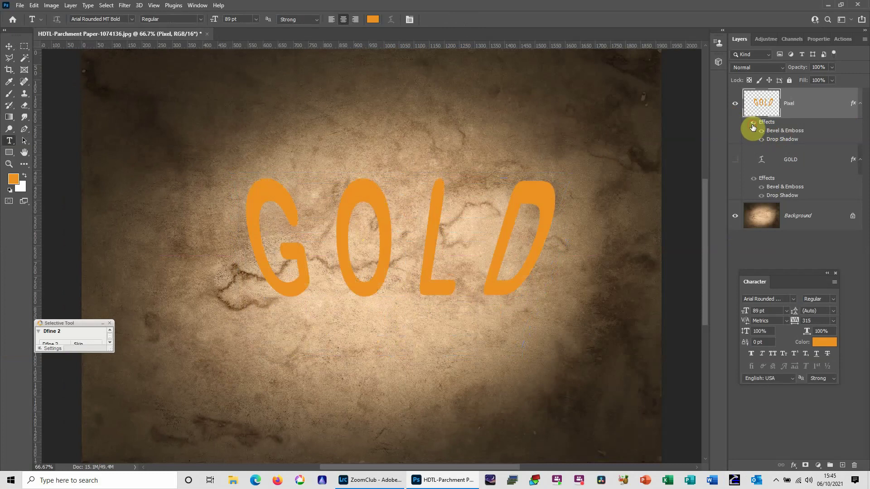
click(753, 124)
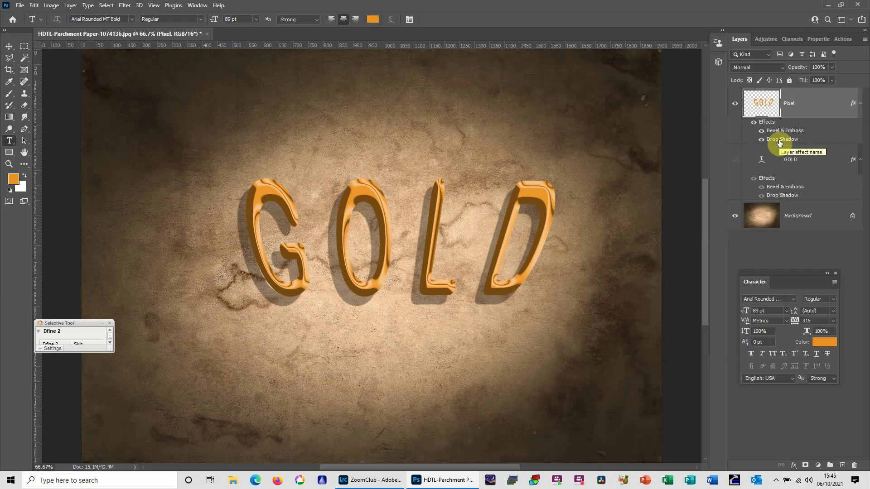
click(761, 141)
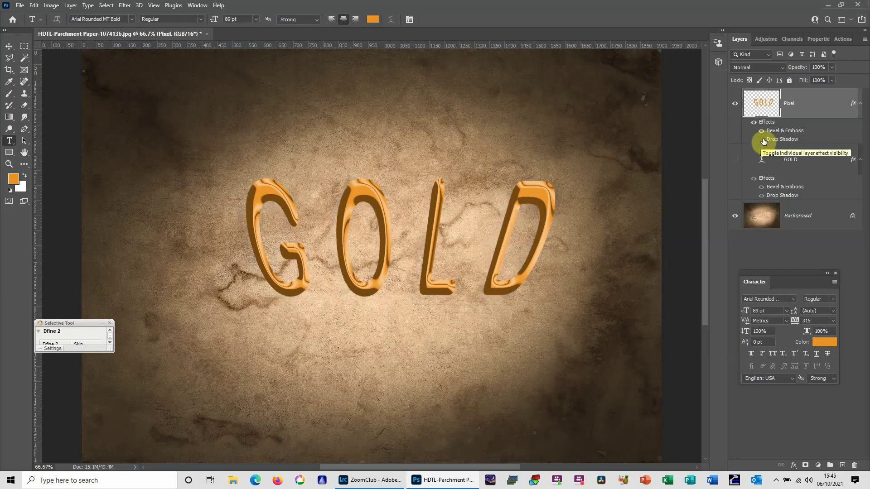
Step: Load the Pixel letters as a selection, fill it with 50% Gray on a new layer, and deselect
ctrl+click(764, 110)
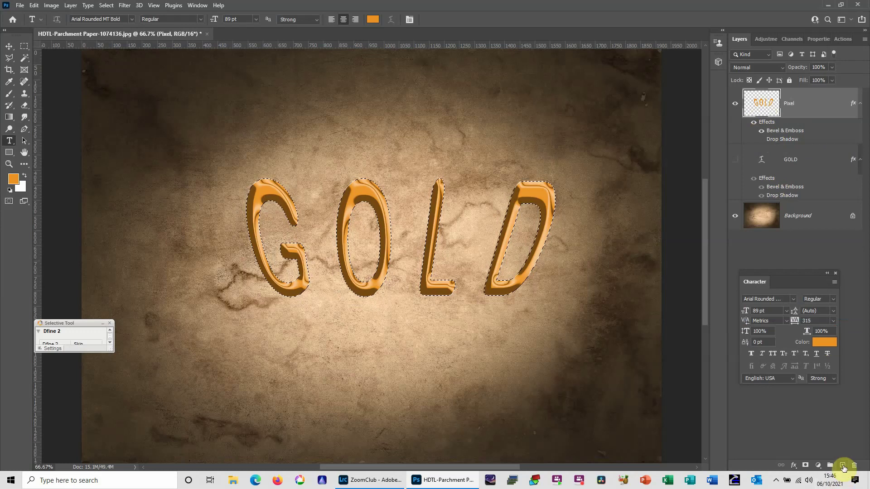
click(843, 466)
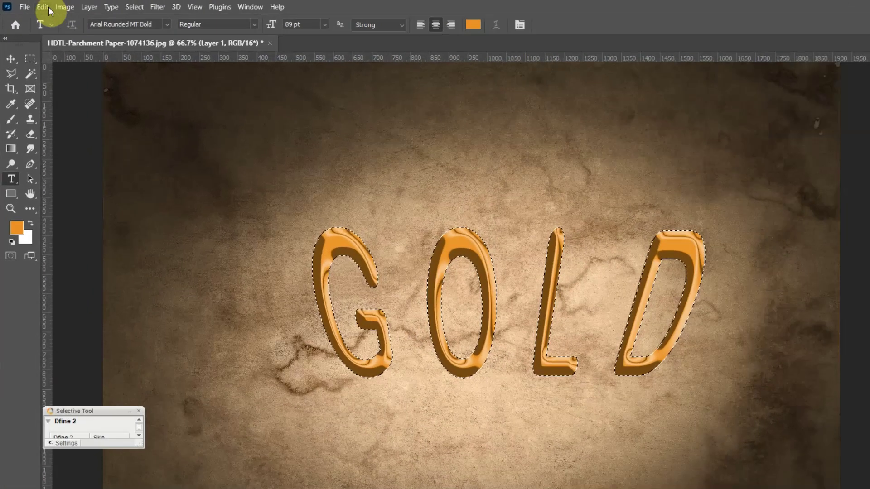
click(35, 6)
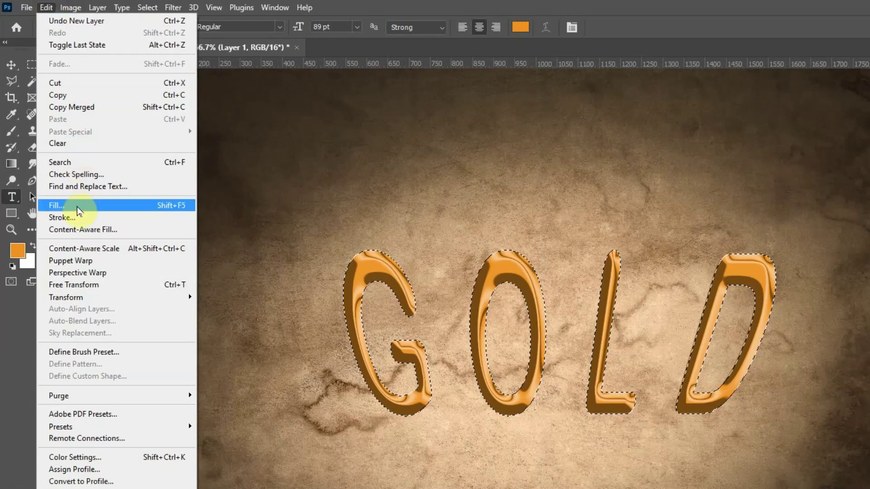
click(77, 207)
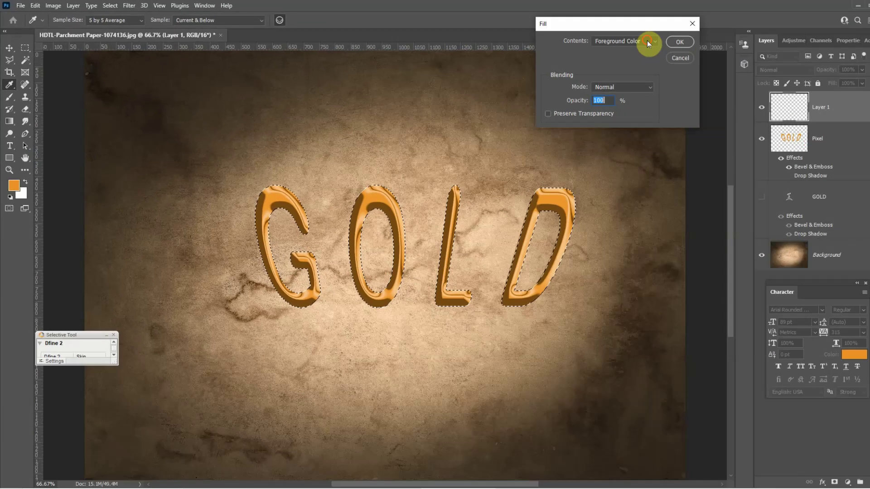
click(847, 56)
click(596, 118)
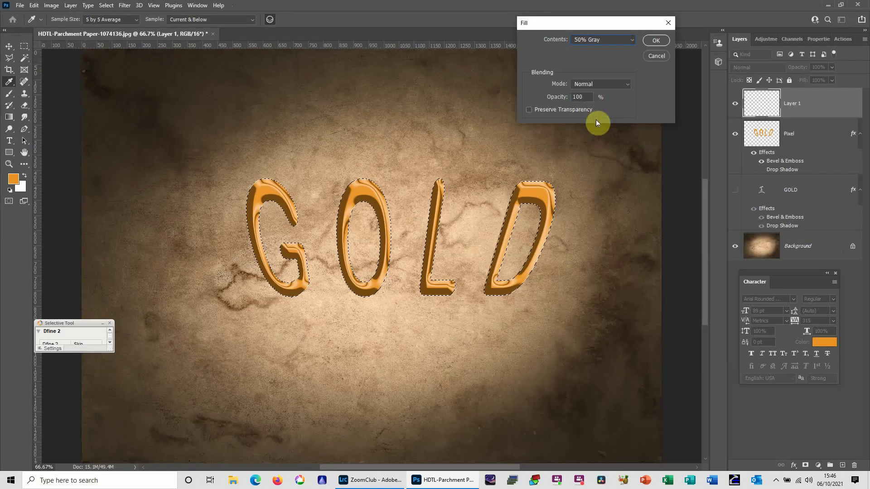
click(656, 42)
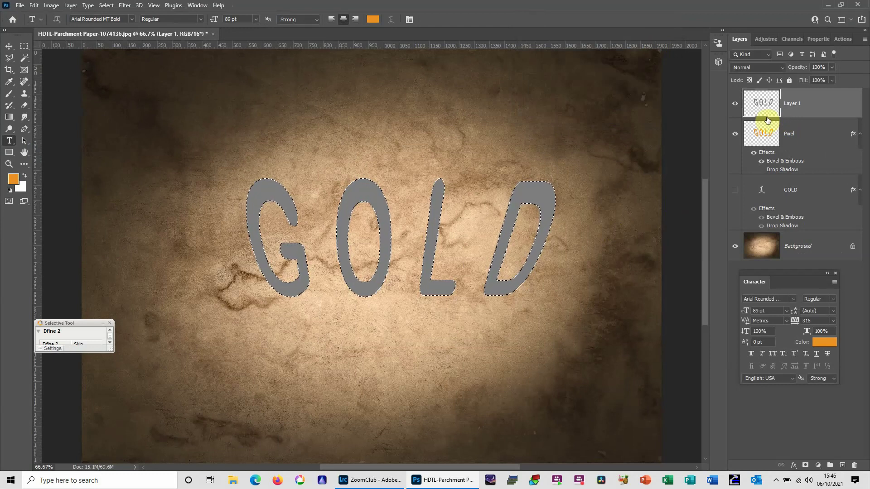
key(ctrl+d)
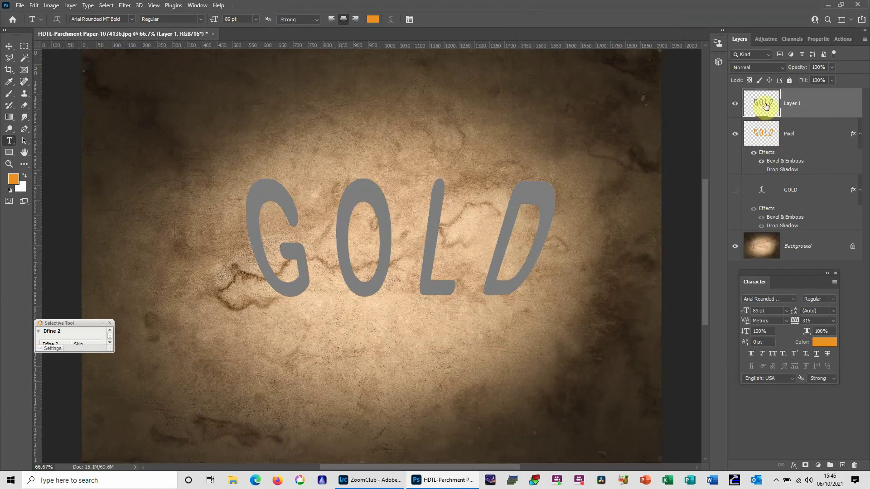
Step: Move the gray Layer 1 directly beneath the Pixel layer, and toggle Pixel's visibility to compare them, leaving Pixel hidden
click(766, 104)
drag(766, 105, 774, 170)
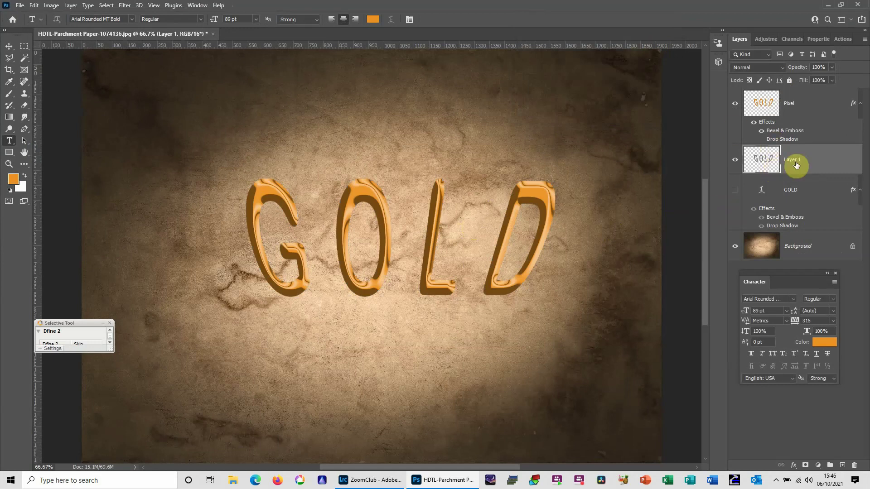
click(734, 106)
click(735, 106)
click(735, 106)
click(734, 106)
click(734, 106)
click(734, 106)
click(735, 107)
click(734, 106)
click(734, 107)
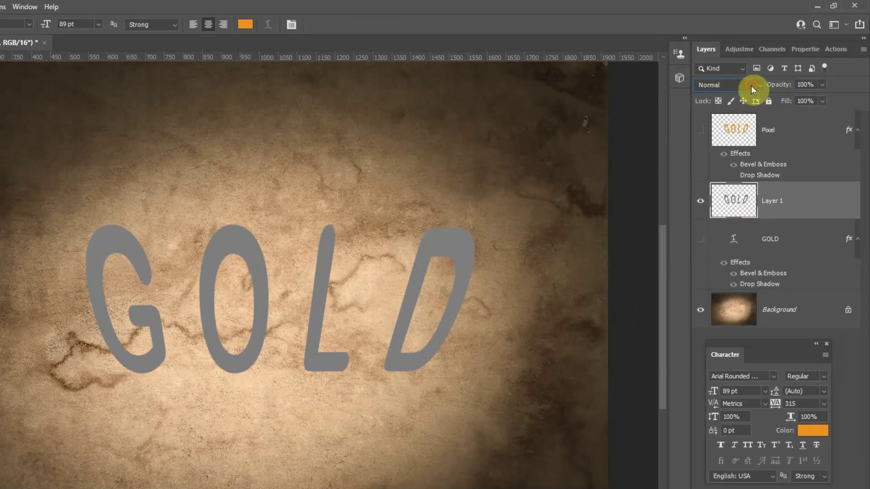
Step: Set Layer 1 to the Color Burn blend mode and soften it with a 4.8-pixel Gaussian Blur
click(757, 67)
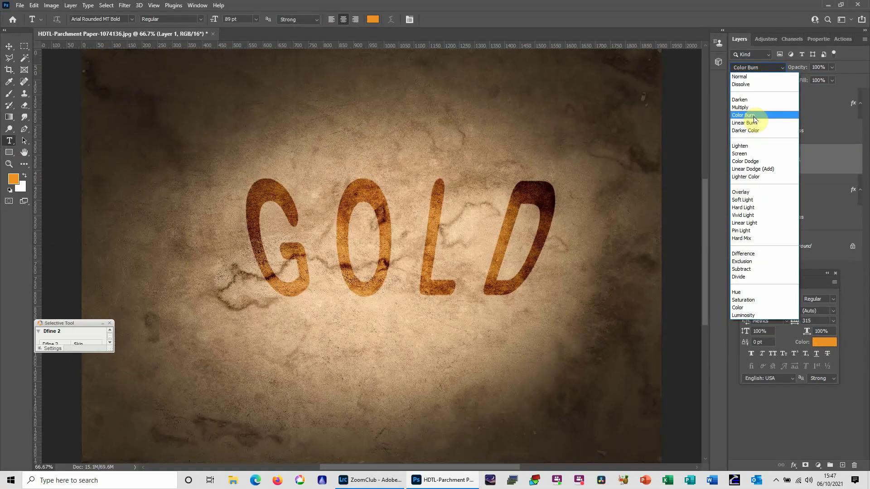
click(754, 117)
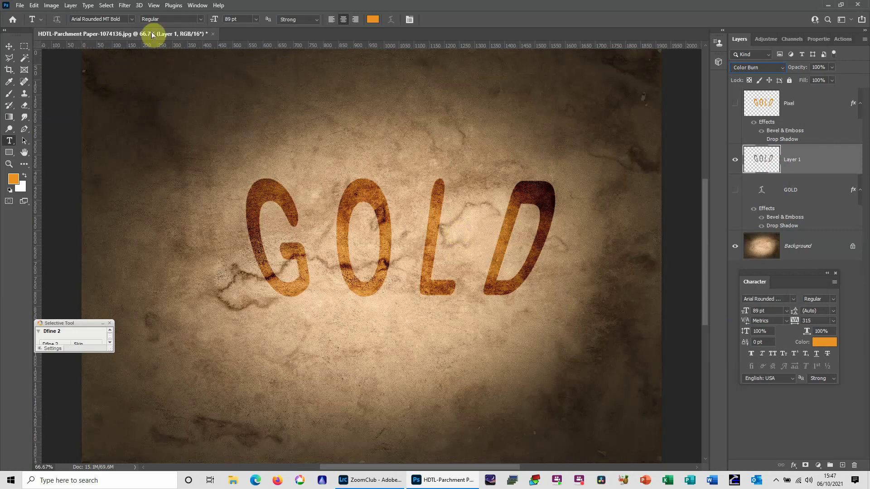
click(122, 7)
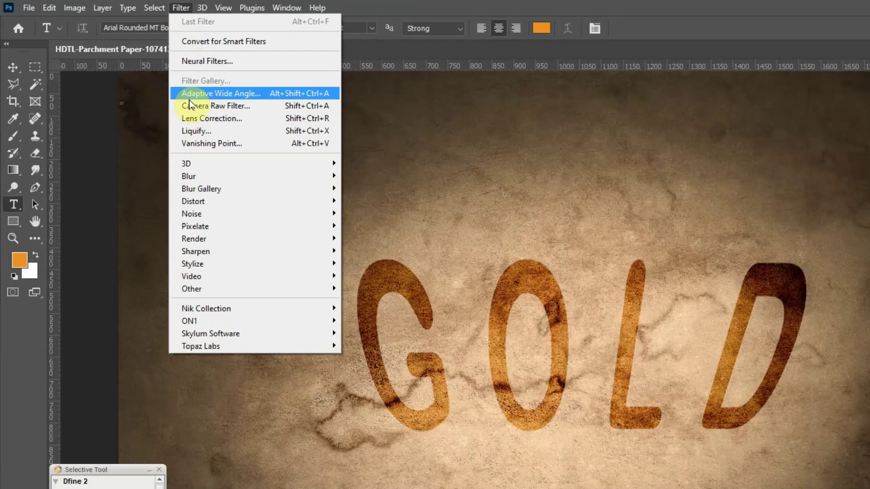
click(203, 179)
click(375, 225)
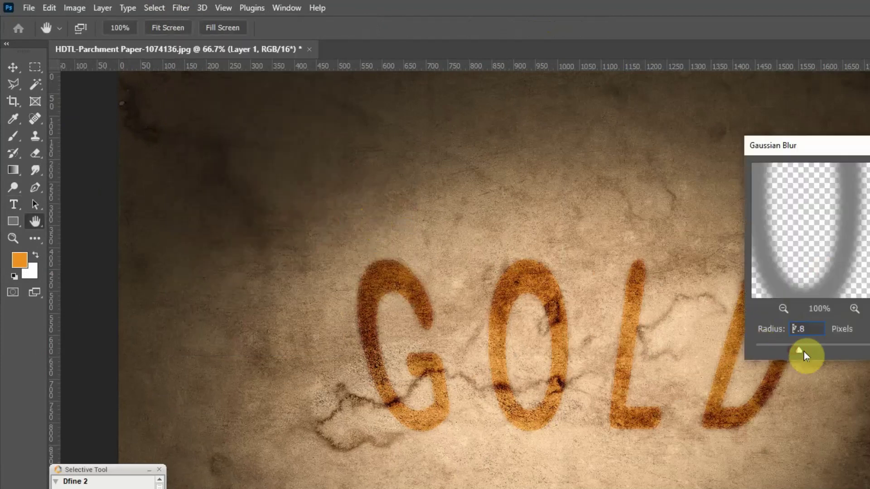
drag(804, 352, 791, 351)
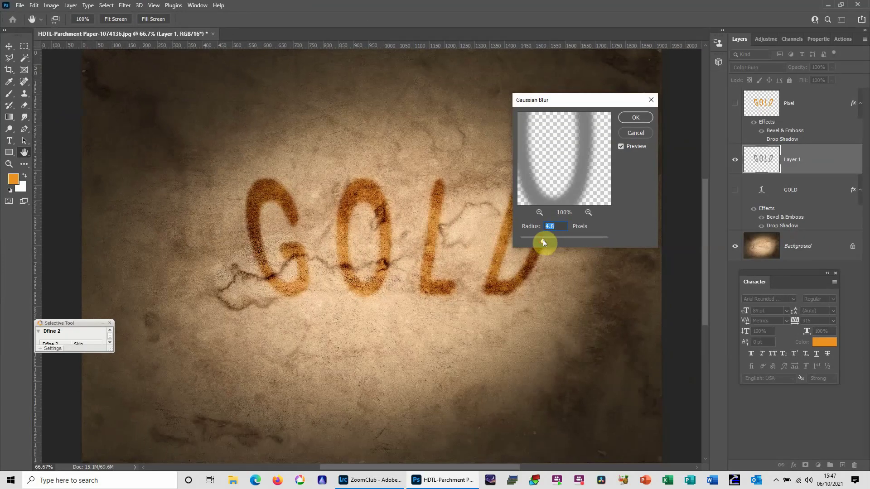
click(636, 117)
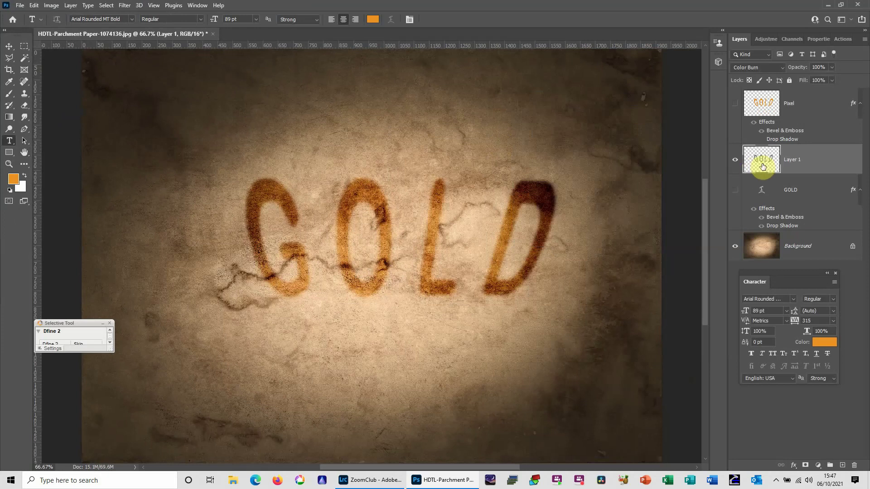
Step: Show the Pixel layer above the blurred letters and rename Layer 1 as Shadow
click(736, 104)
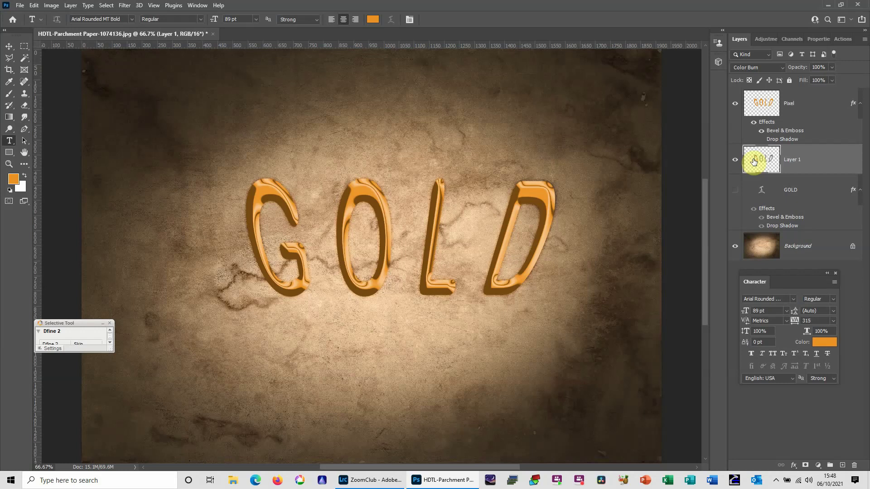
click(736, 107)
click(736, 106)
click(773, 104)
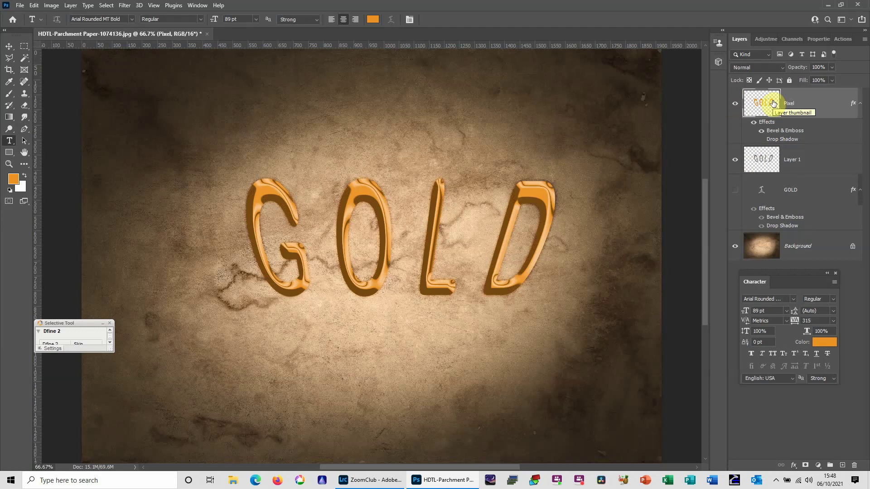
double_click(794, 160)
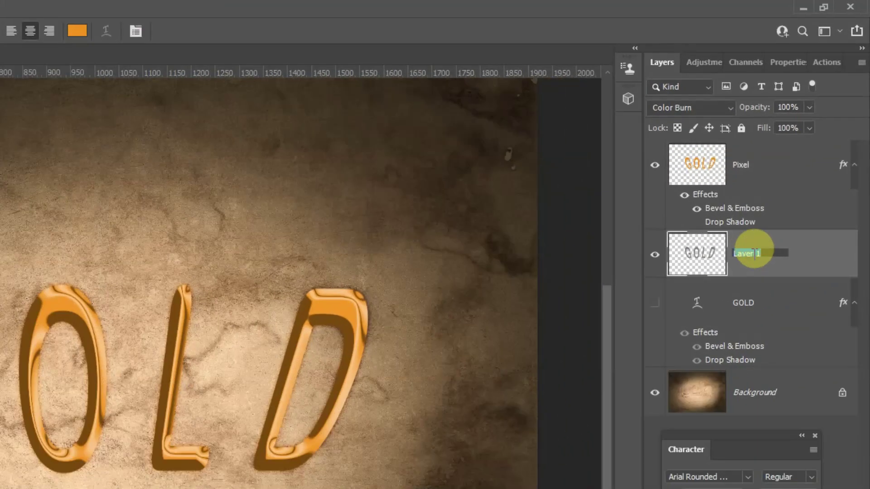
text(Shal)
text(dow)
key(Return)
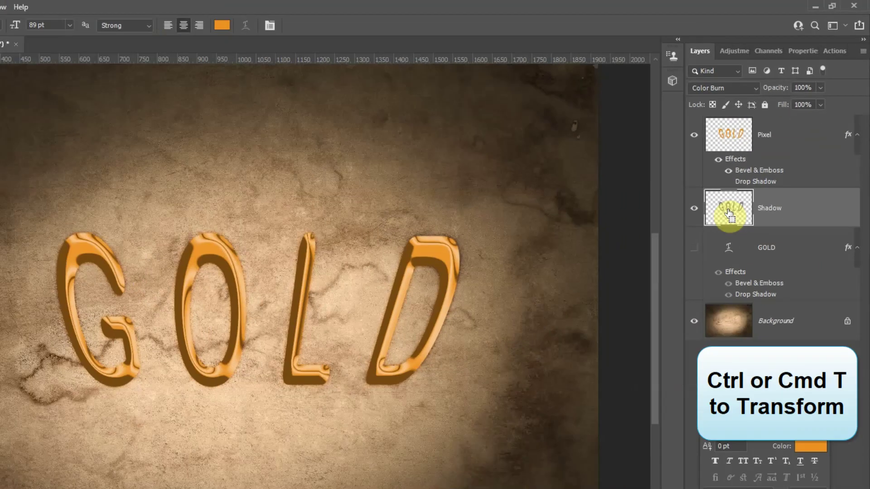
Step: Free-transform the Shadow layer: flip it vertically and move it down so the mirrored letters sit directly beneath the gold text
key(ctrl+t)
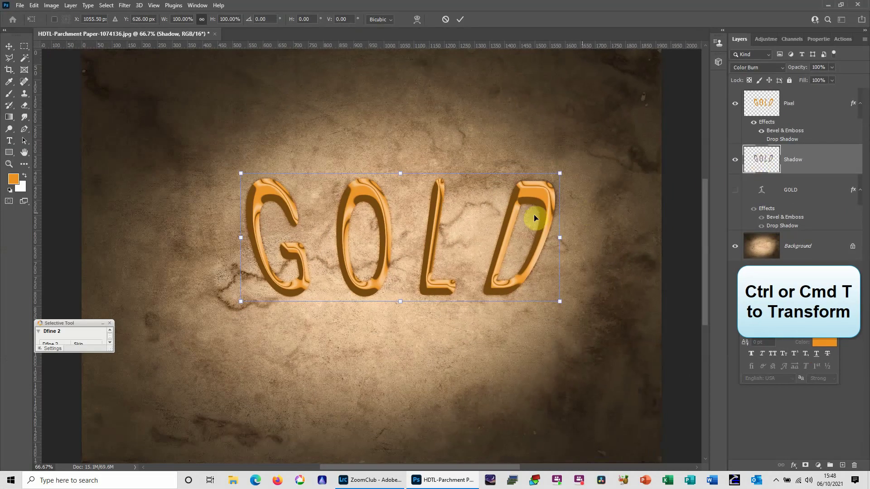
right_click(370, 218)
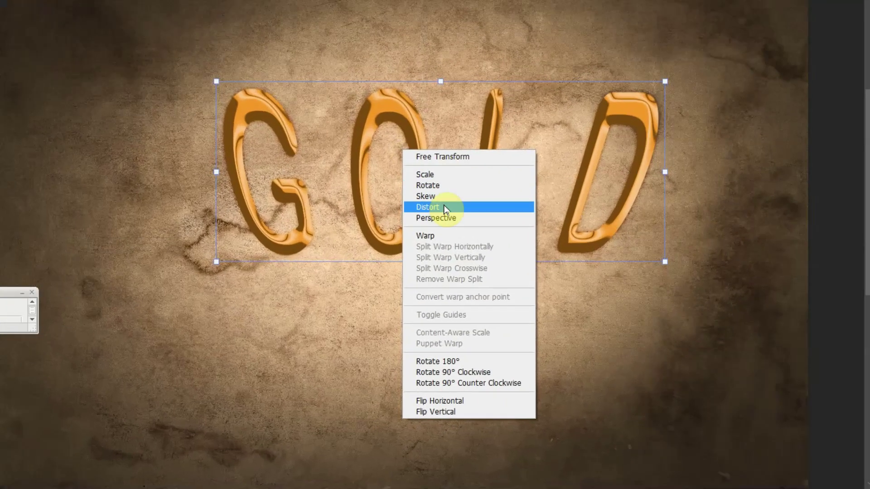
click(446, 208)
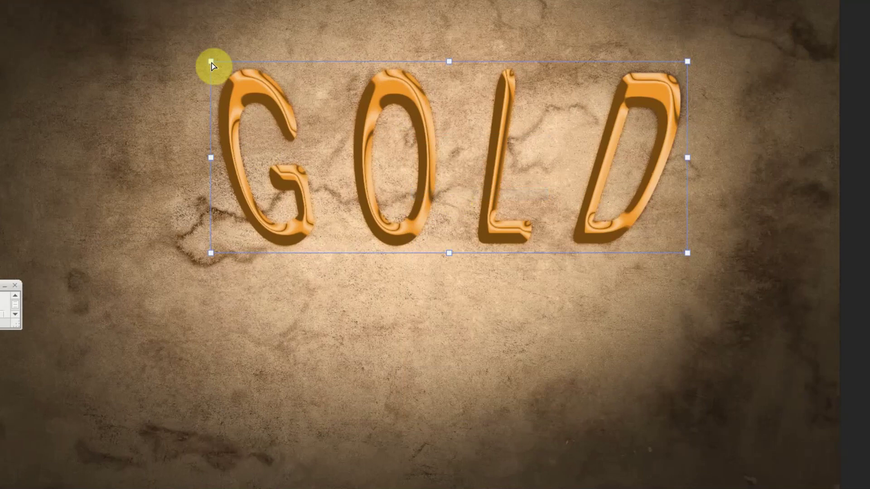
right_click(518, 170)
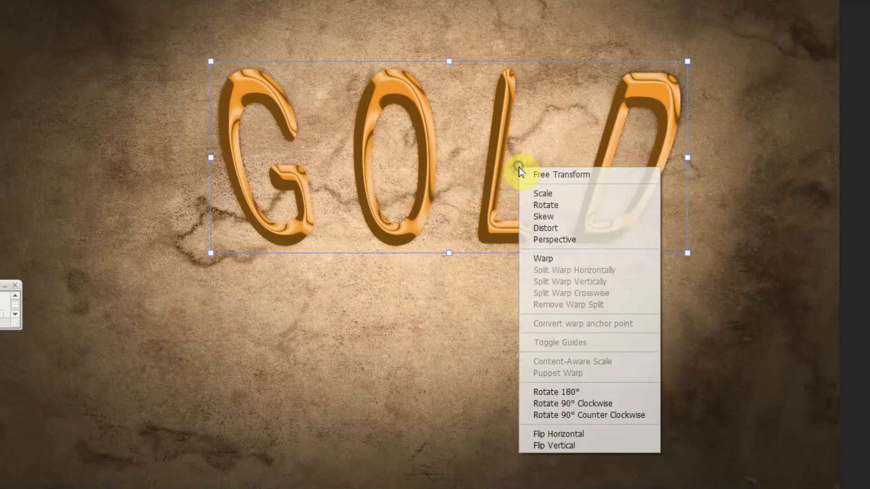
click(572, 446)
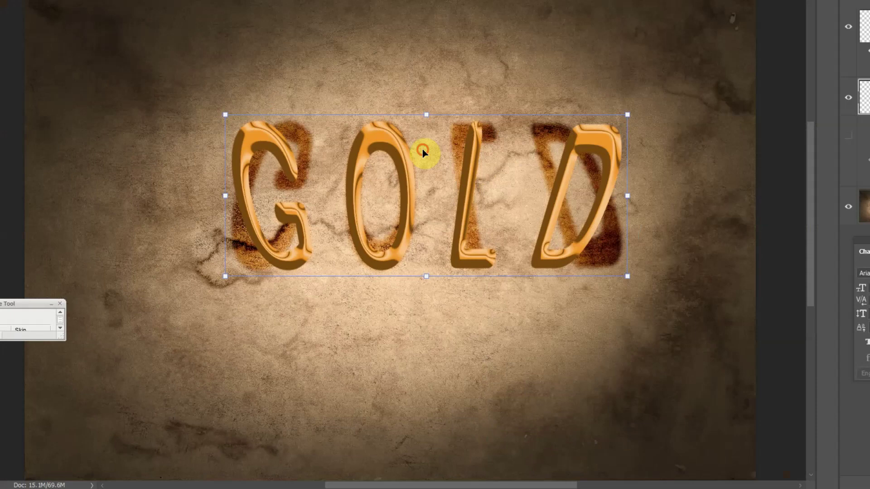
drag(446, 102, 448, 166)
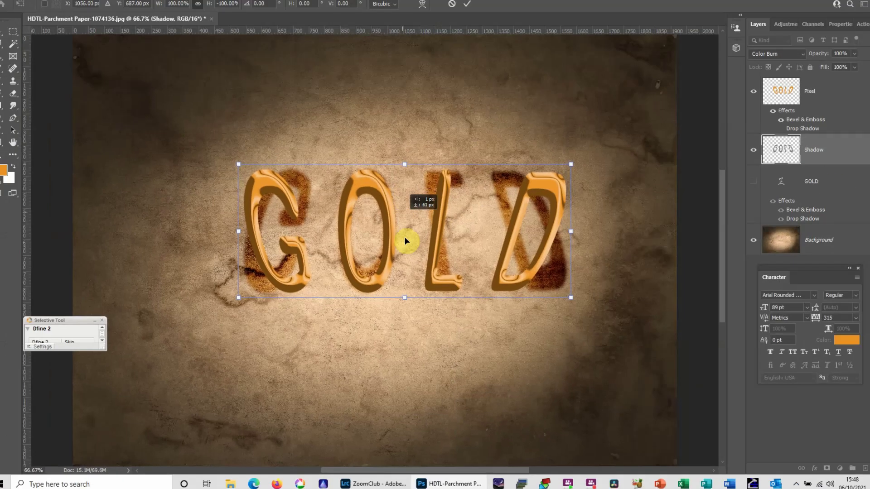
drag(406, 241, 399, 319)
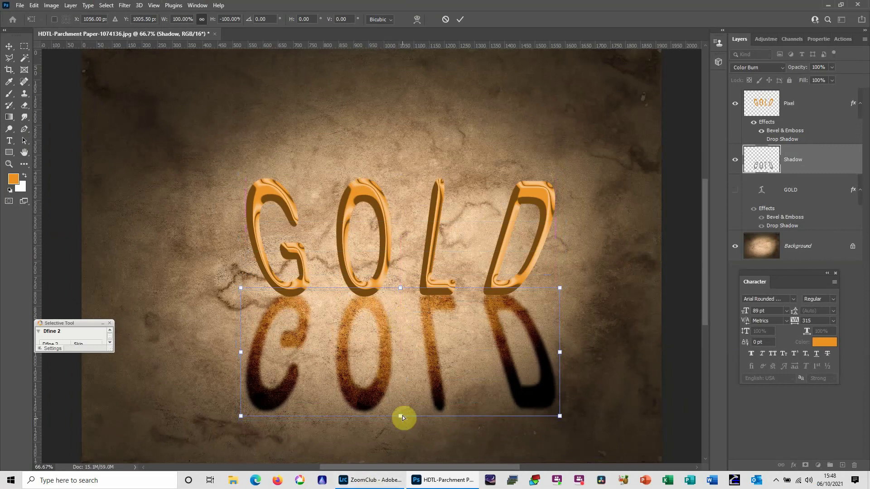
Step: Distort the Shadow layer, lengthening it downward and spreading both lower corners outward, move it slightly up, and commit the transform
right_click(404, 399)
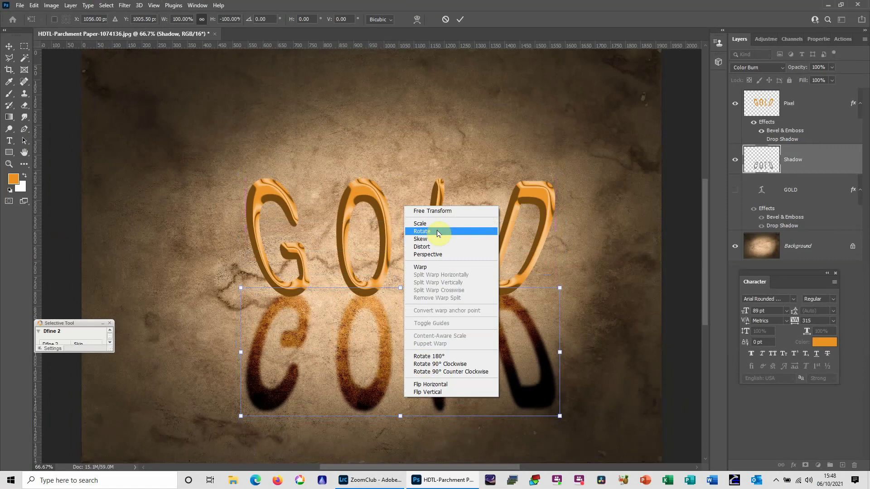
click(434, 247)
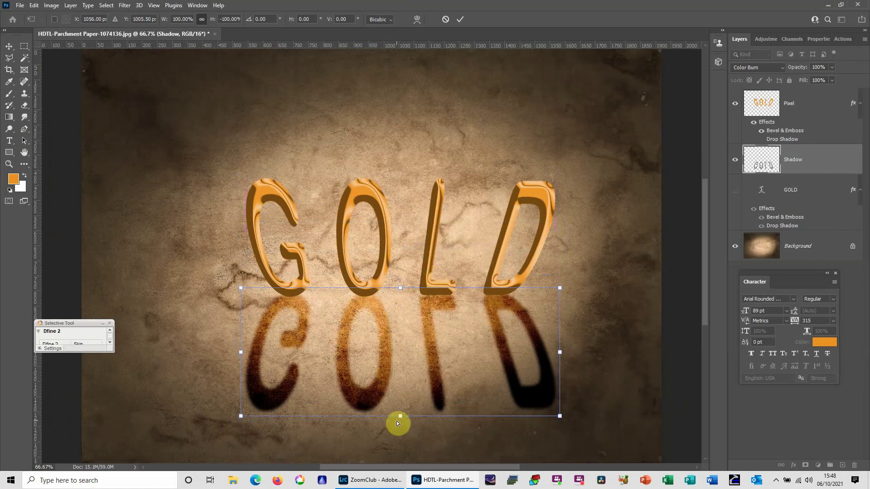
drag(400, 418, 401, 435)
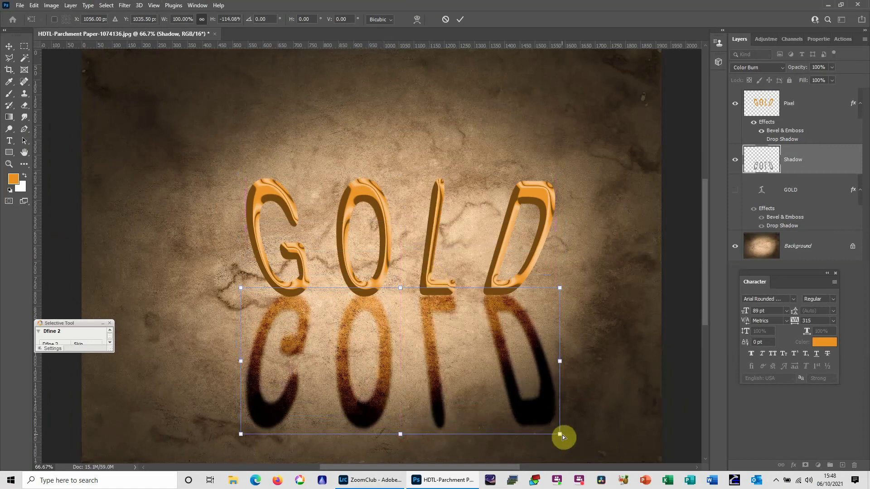
drag(561, 435, 630, 422)
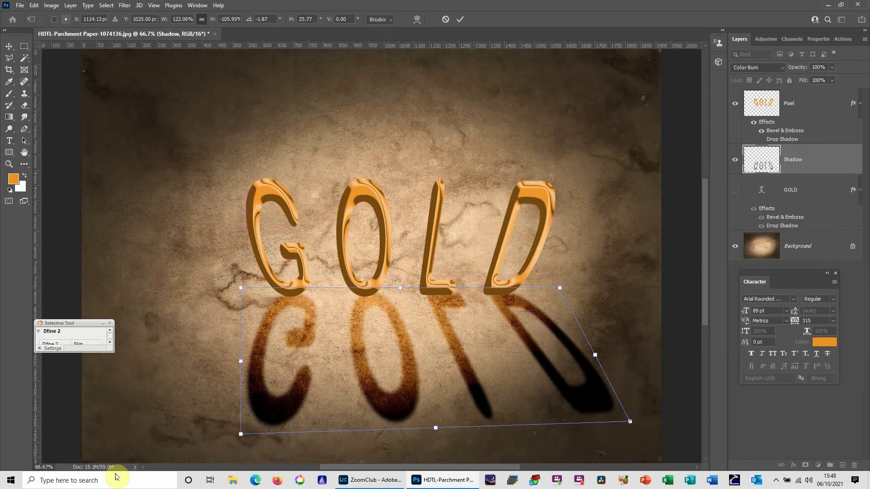
drag(240, 436, 133, 432)
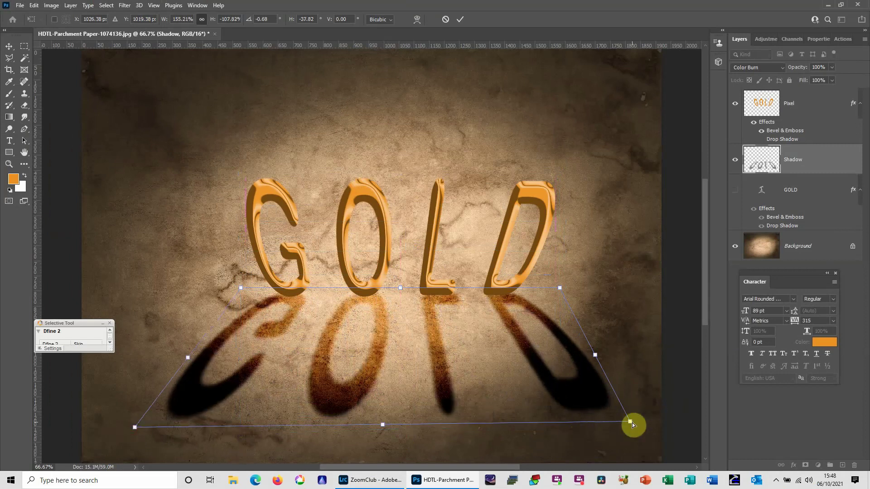
drag(633, 423, 637, 422)
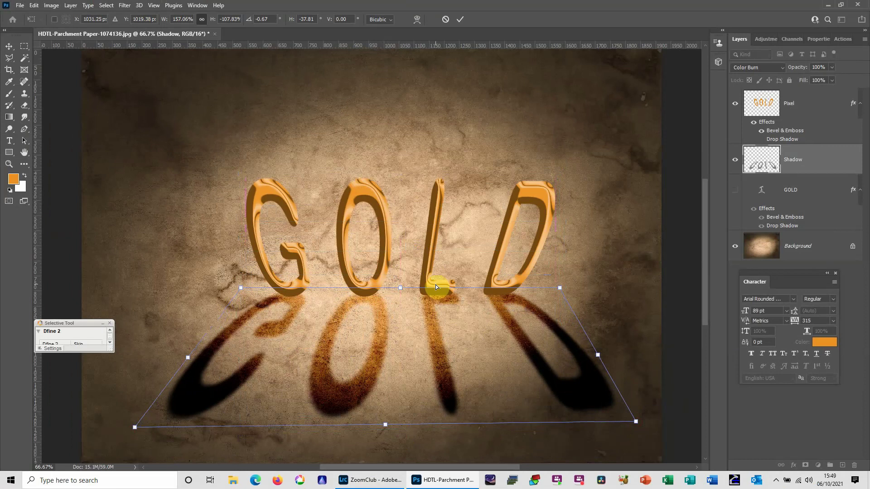
drag(436, 346, 440, 304)
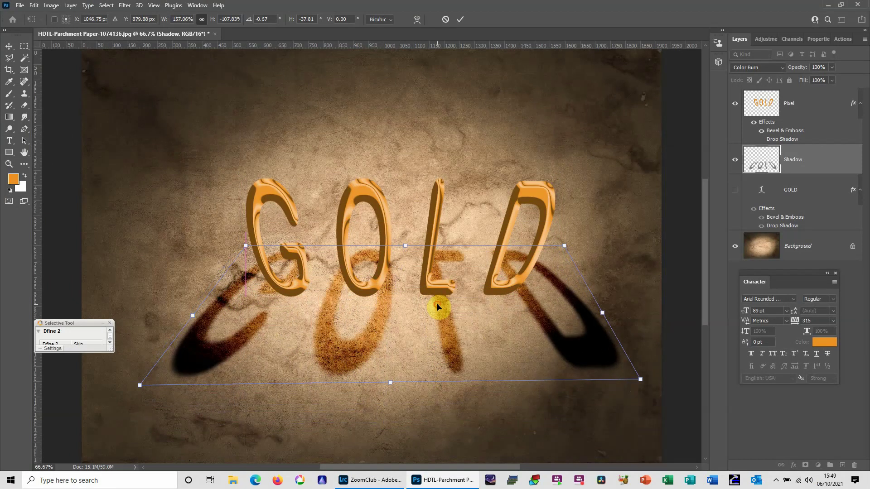
click(460, 19)
Step: Move the Pixel layer's gold letters up until their bases meet the start of the cast shadow
click(771, 107)
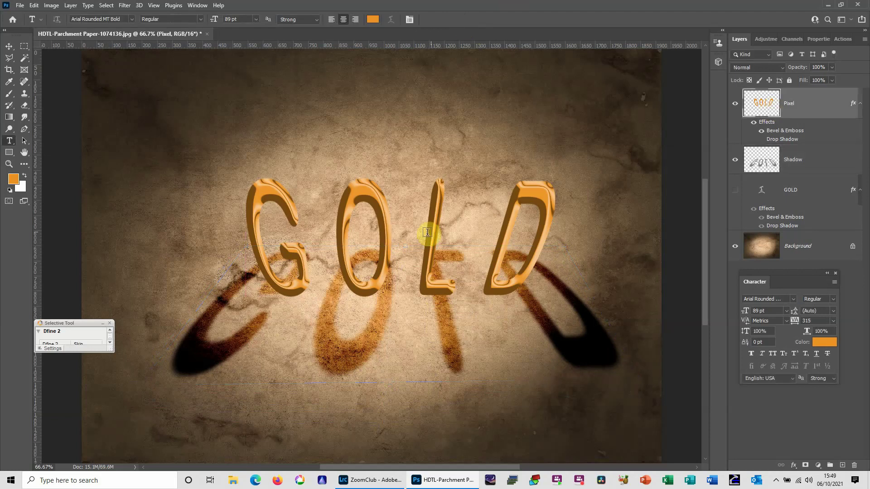
key(v)
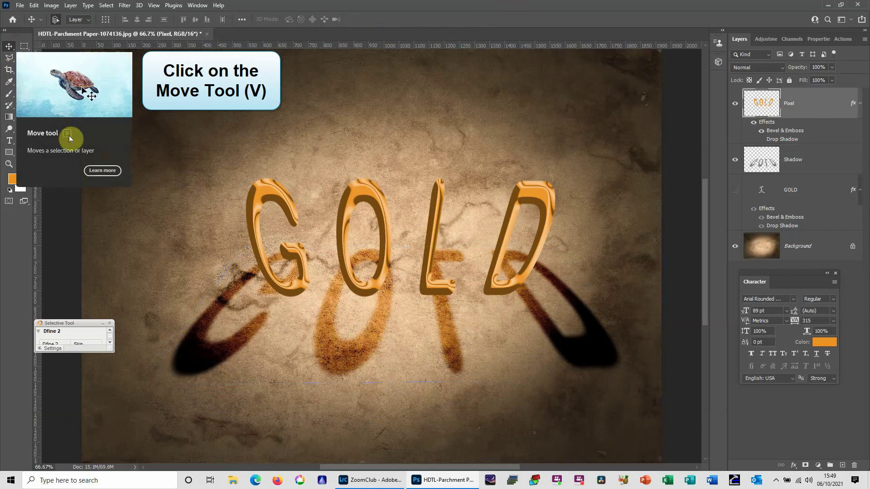
drag(384, 255, 390, 211)
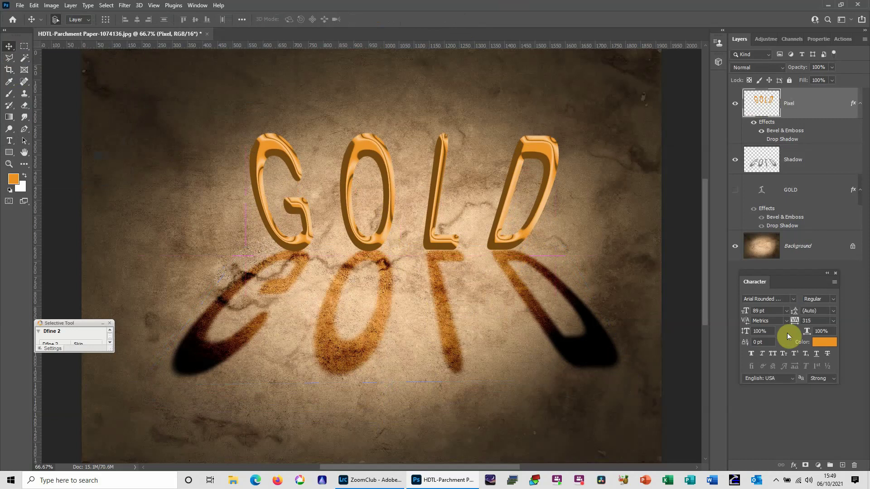
Step: Try a different opacity on the Shadow layer, return it to 100%, and reselect the Pixel layer
key(shift+alt+b)
click(774, 171)
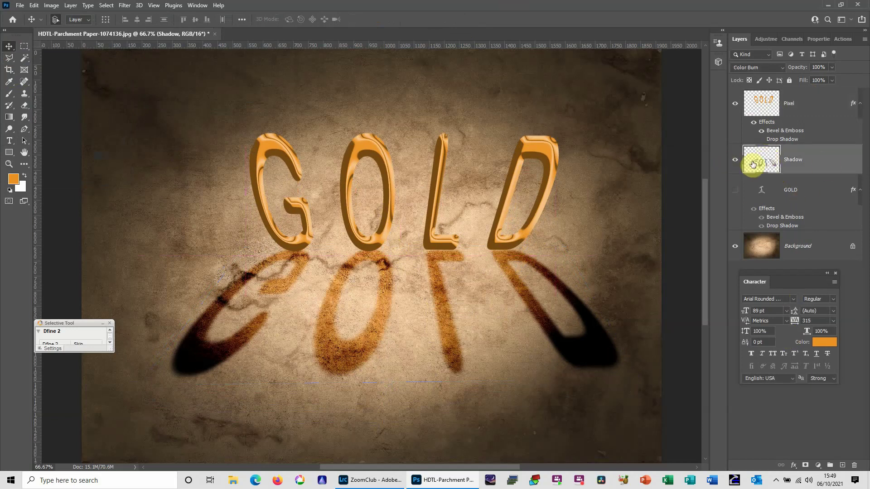
click(832, 67)
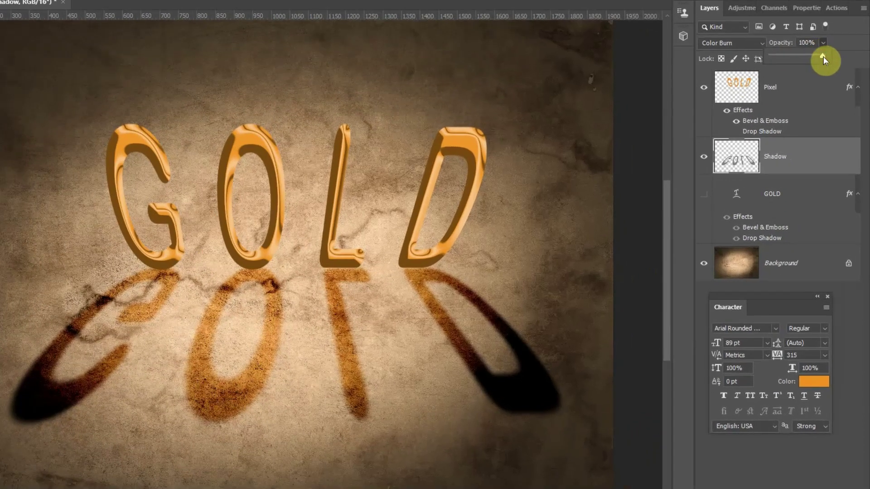
drag(806, 56, 827, 54)
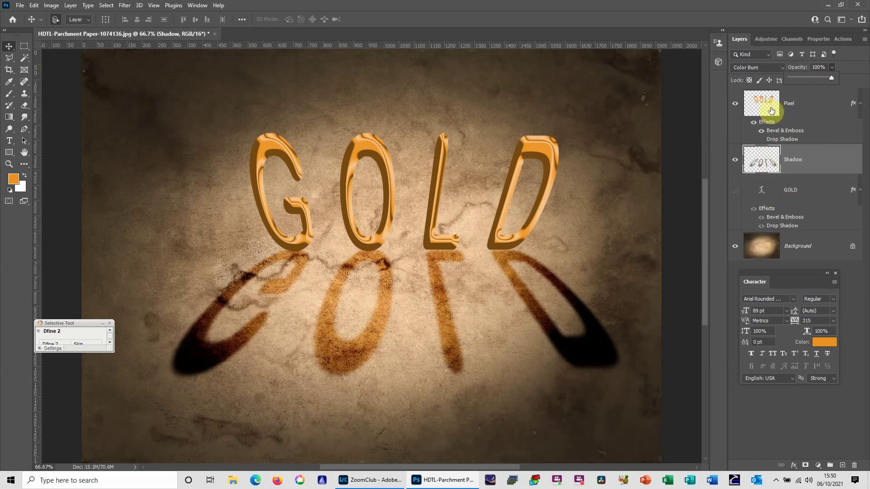
click(762, 139)
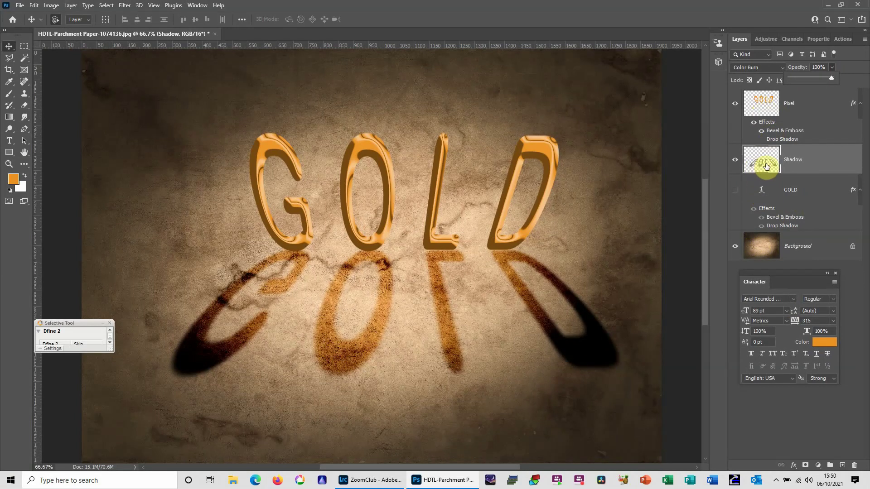
click(764, 113)
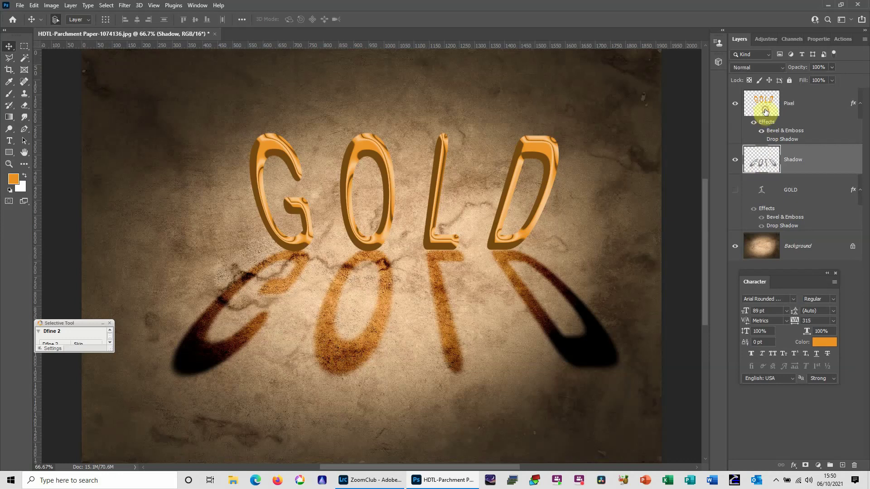
click(765, 112)
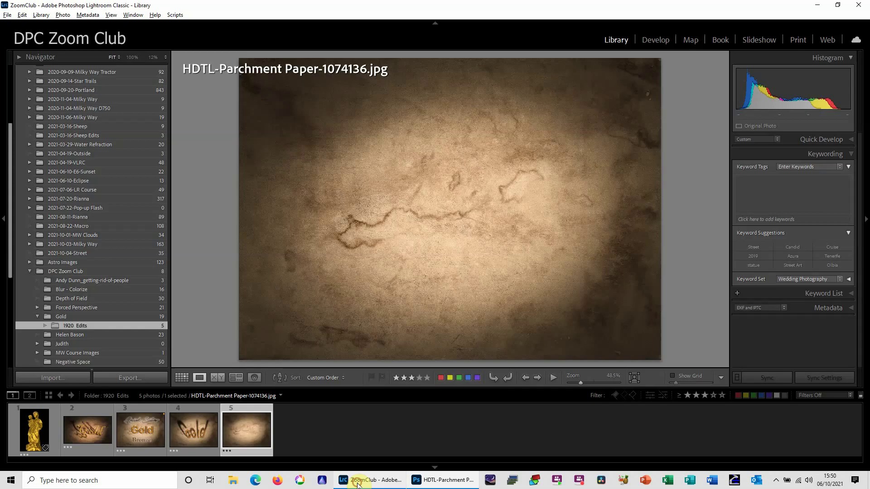
Step: Switch to Lightroom Classic, view HDTL-Gold Statue.jpg, and open the 1920 Edits folder inside Gold
click(359, 483)
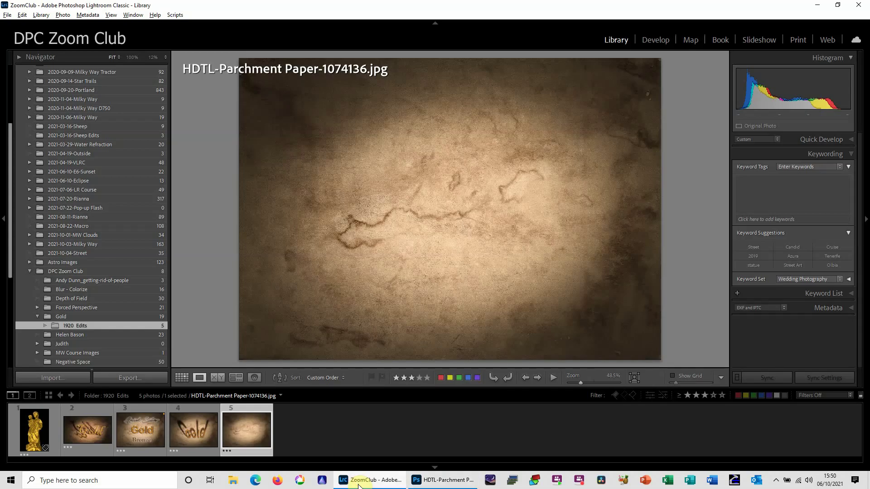
click(28, 431)
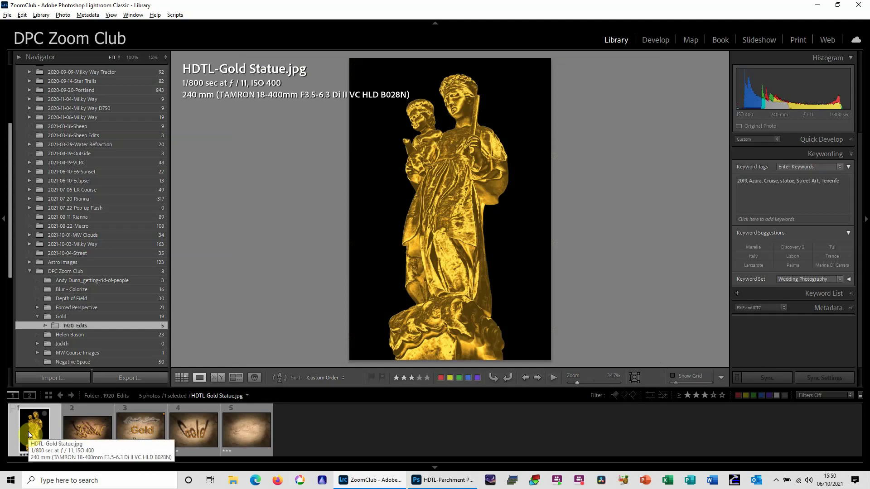
click(81, 271)
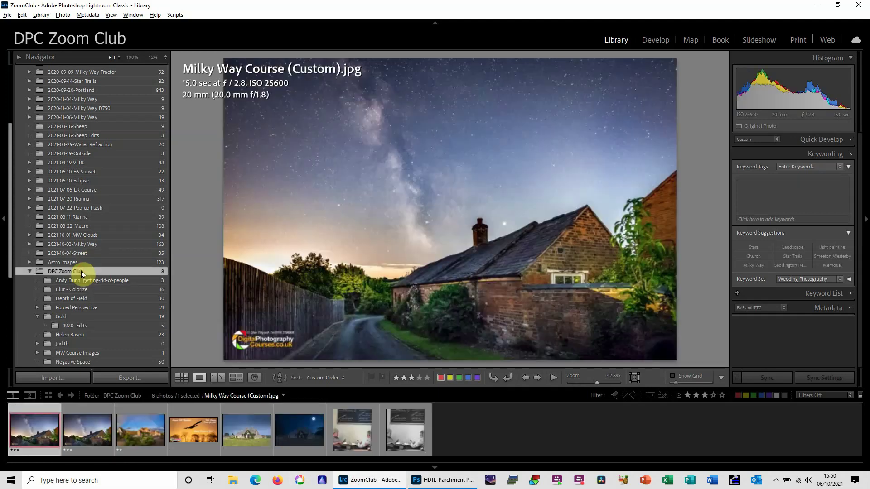
click(68, 317)
click(75, 327)
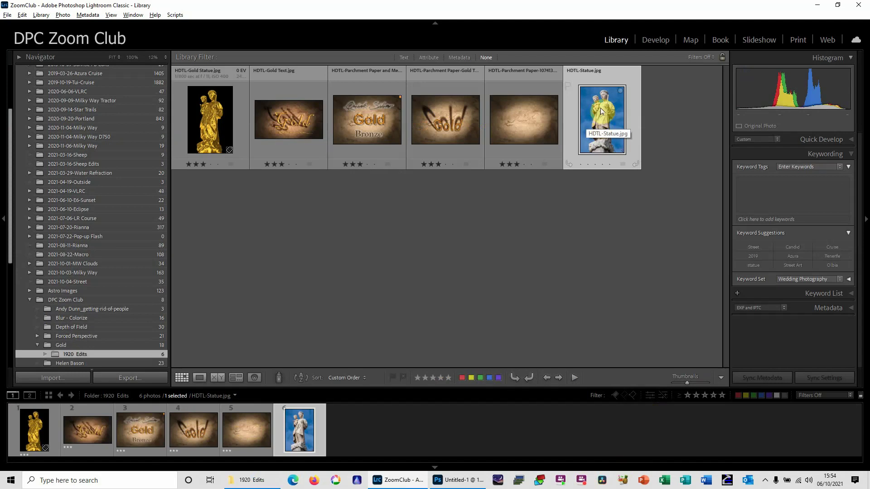
Step: Open HDTL-Statue.jpg in Photoshop 2021 as a copy with Lightroom adjustments, and switch to Photoshop
right_click(601, 113)
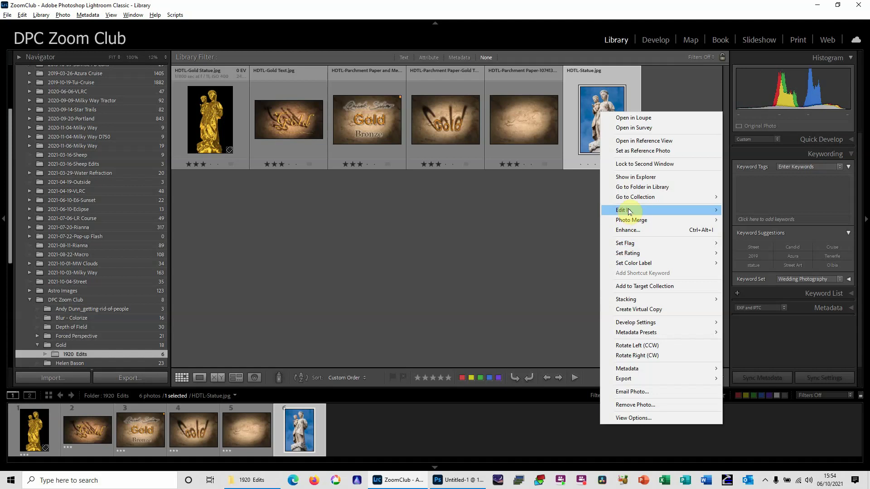
mouse_move(625, 210)
click(812, 214)
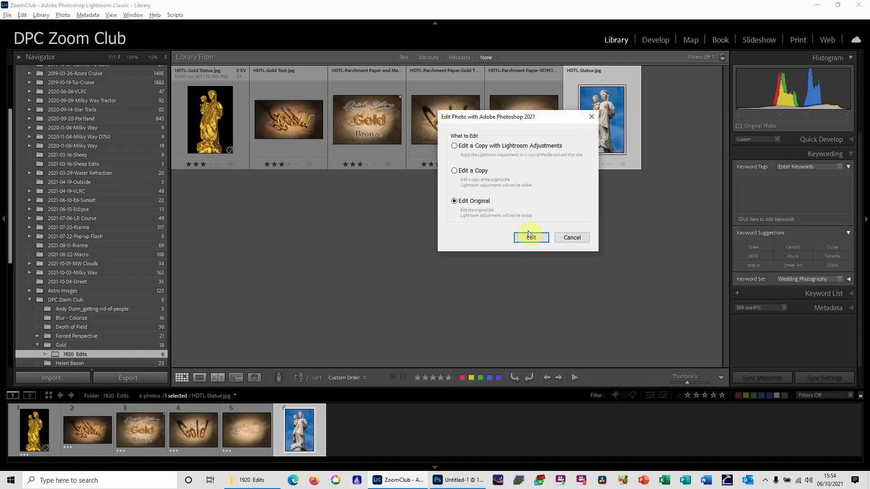
click(455, 145)
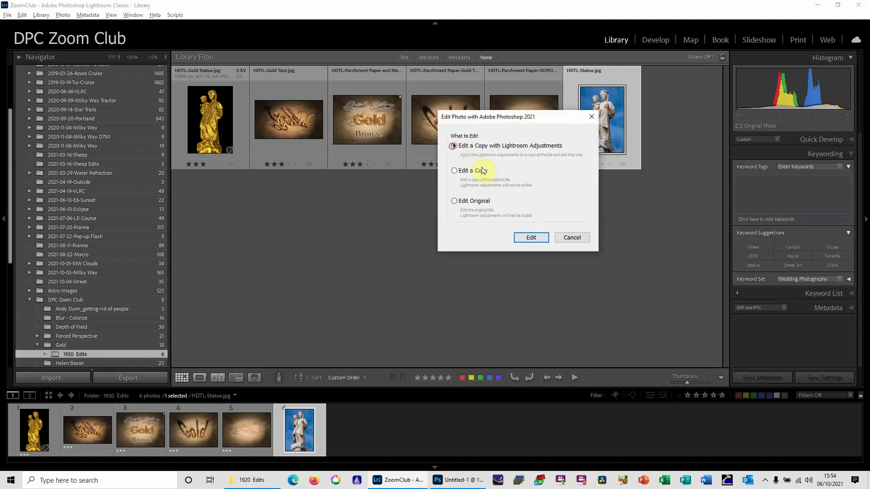
click(532, 239)
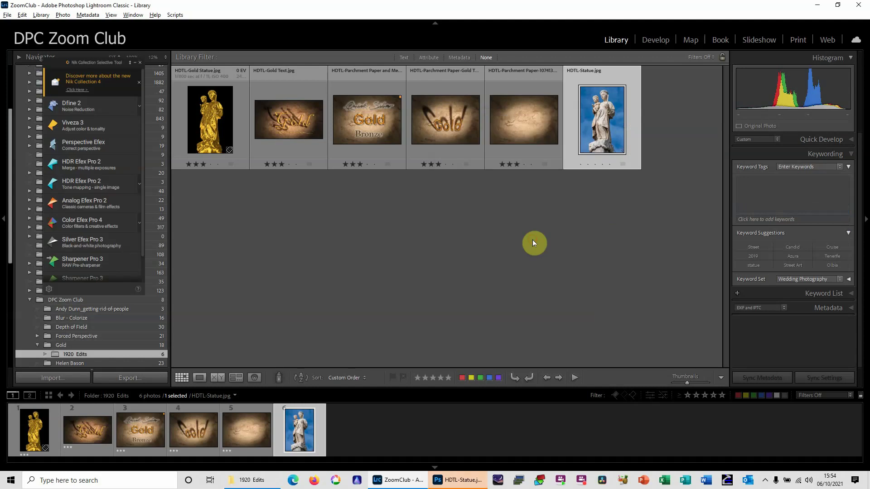
click(456, 482)
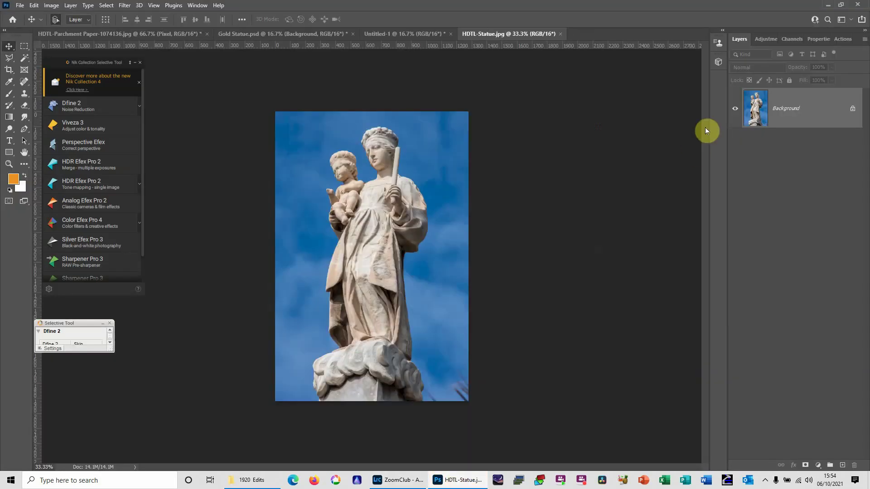
Step: Close the Untitled-1 statue document without saving its changes
click(432, 33)
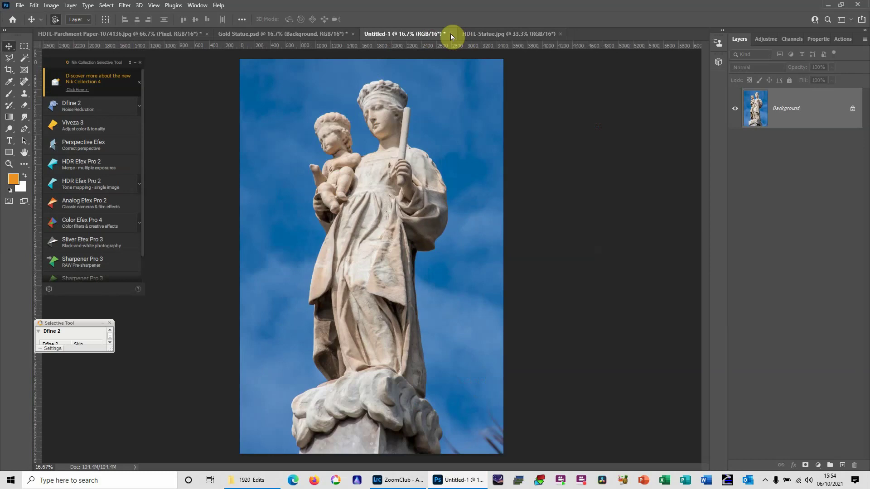
click(451, 34)
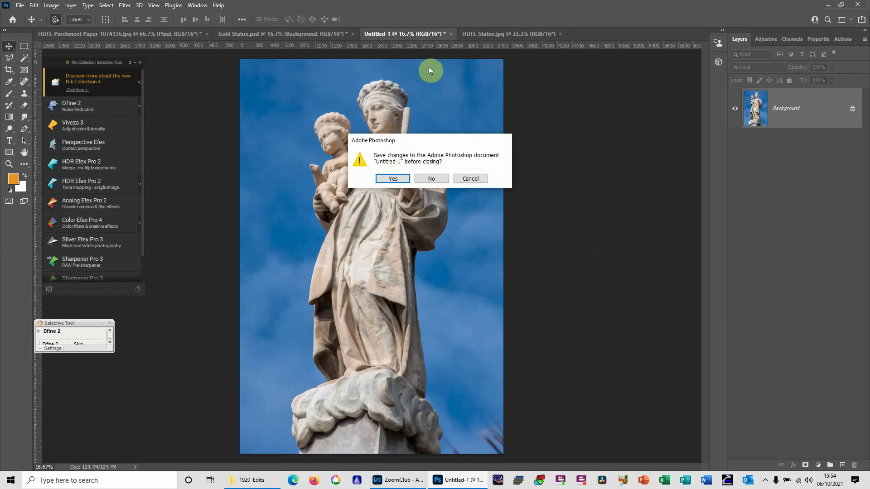
click(433, 177)
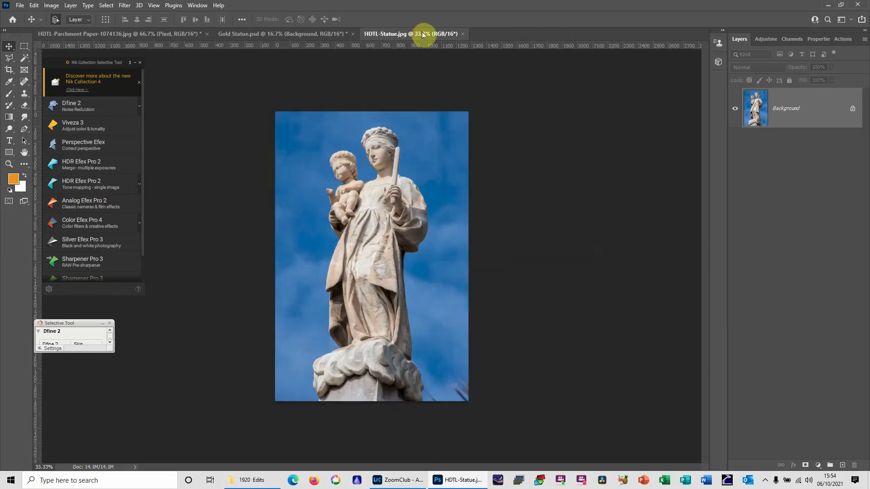
Step: Close the Nik Collection Selective Tool, duplicate the Background layer, and select the statue with the Quick Selection tool's Select Subject
click(140, 63)
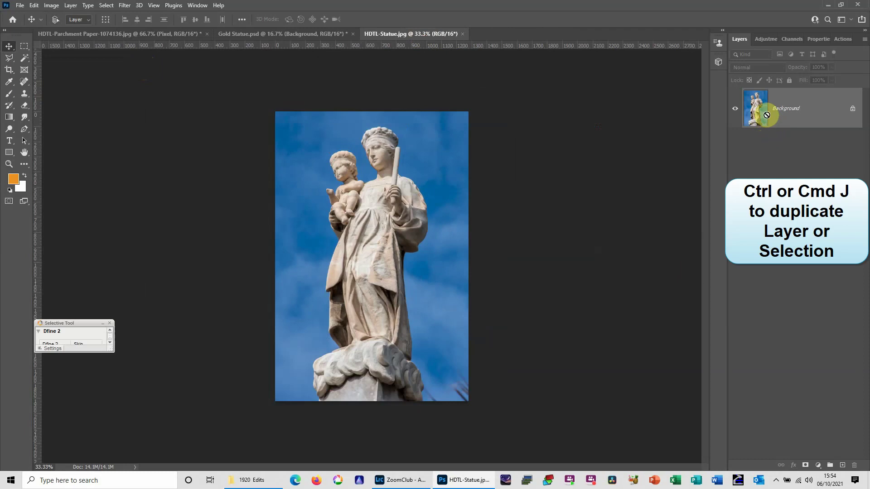
key(ctrl+j)
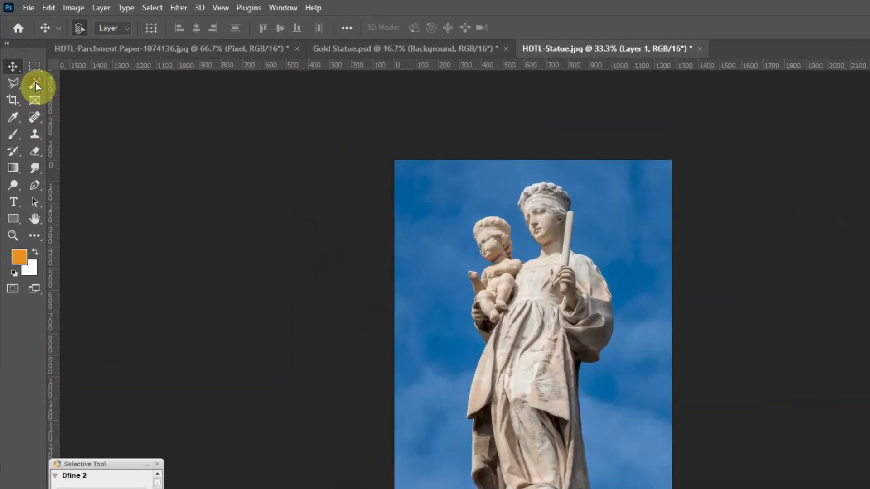
click(25, 59)
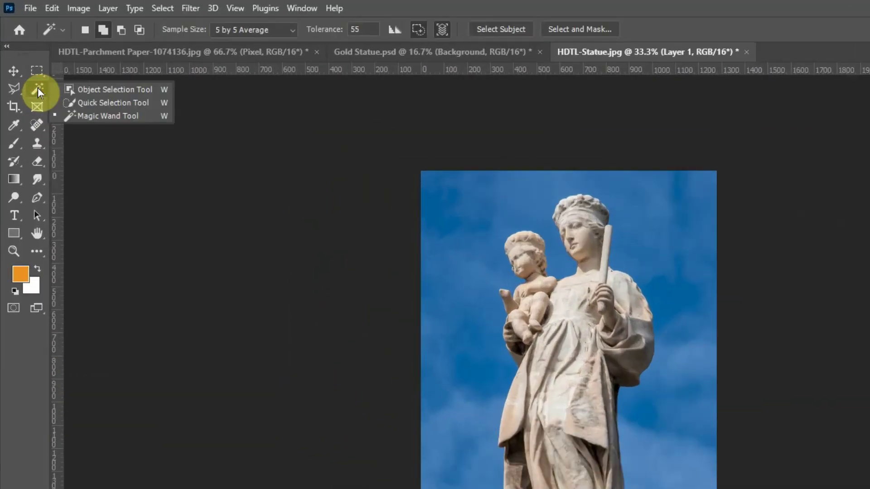
click(125, 103)
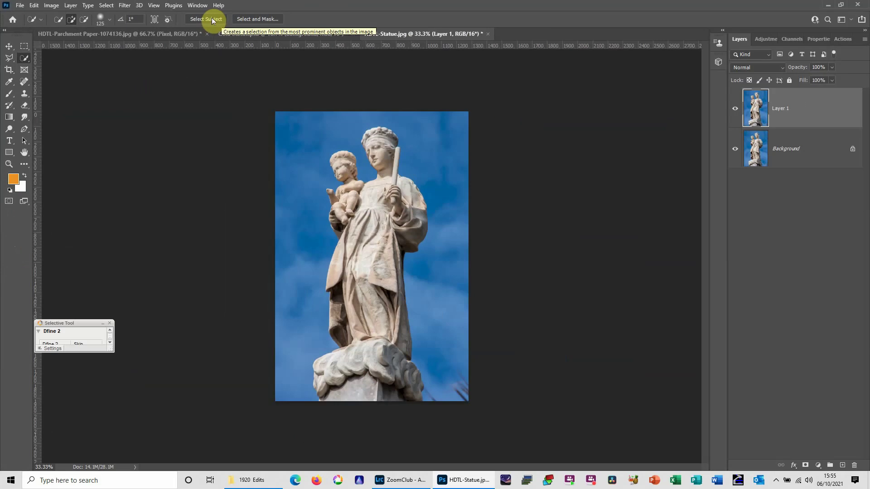
click(210, 18)
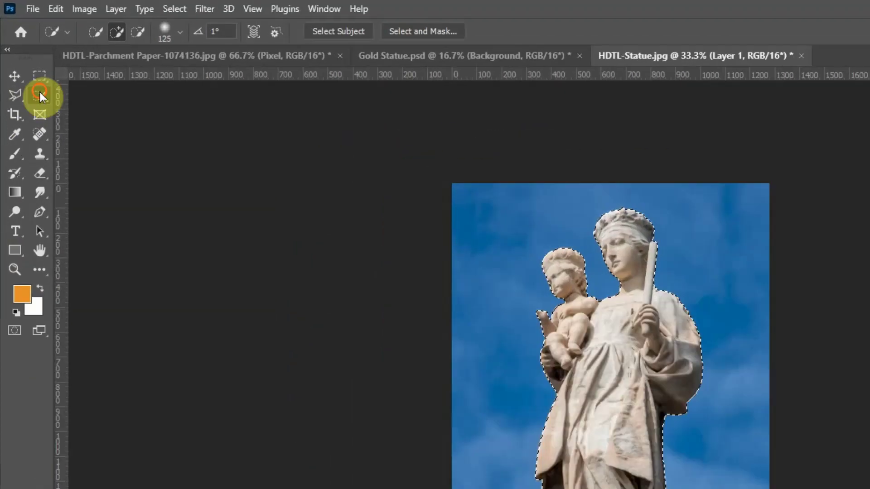
Step: Add the unselected part of the plinth beneath the carved clouds to the statue selection with the Quick Selection tool
right_click(24, 57)
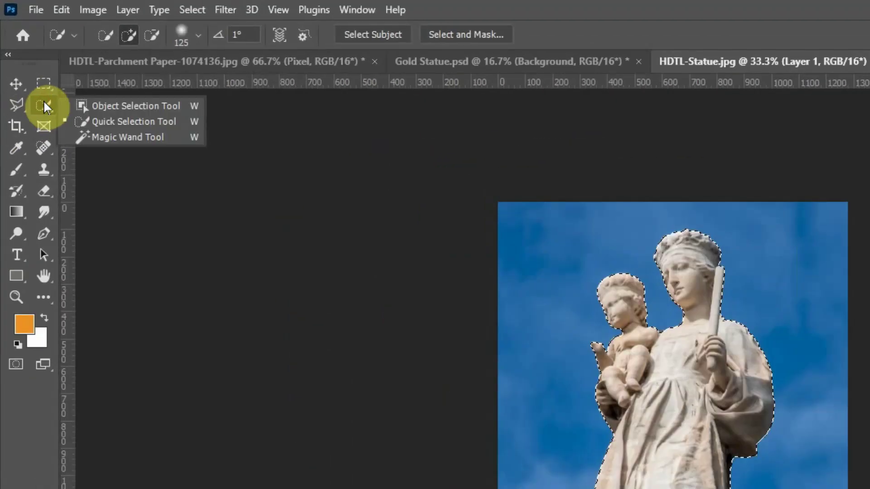
click(85, 121)
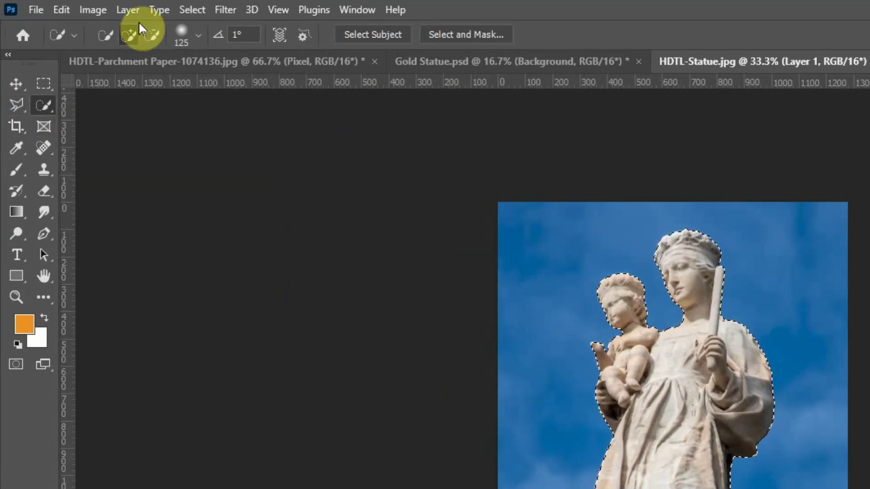
click(109, 35)
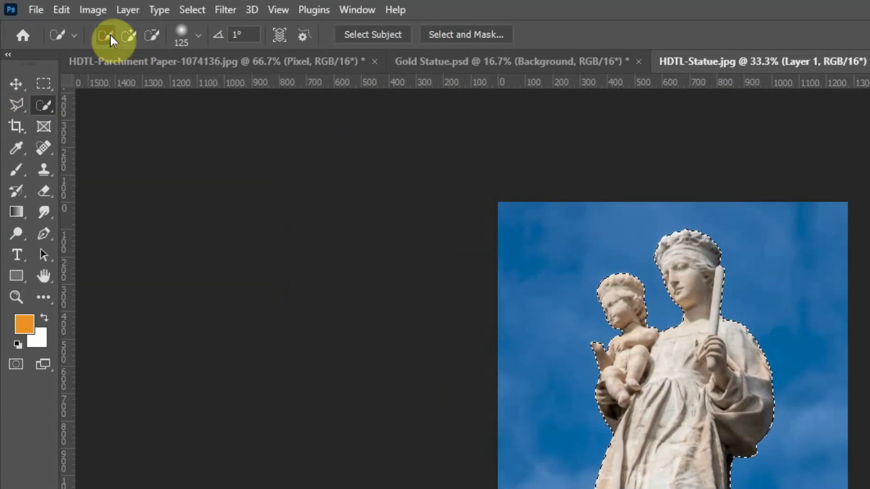
click(131, 36)
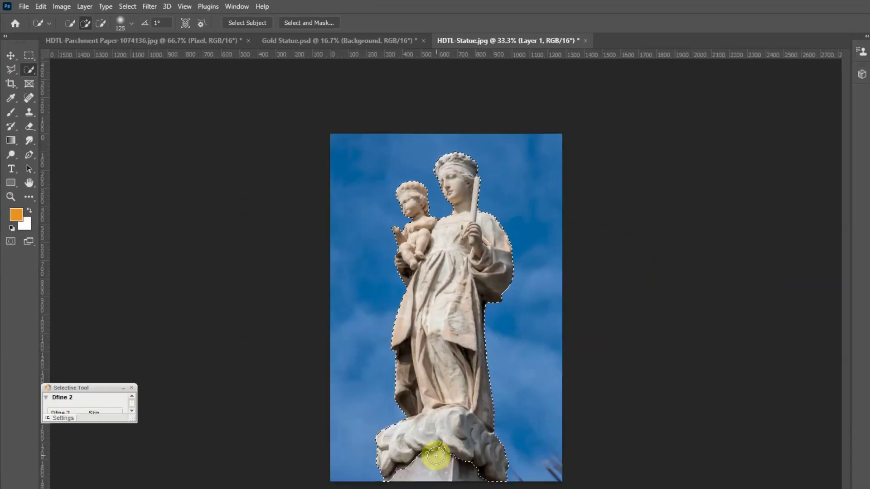
drag(364, 379, 349, 400)
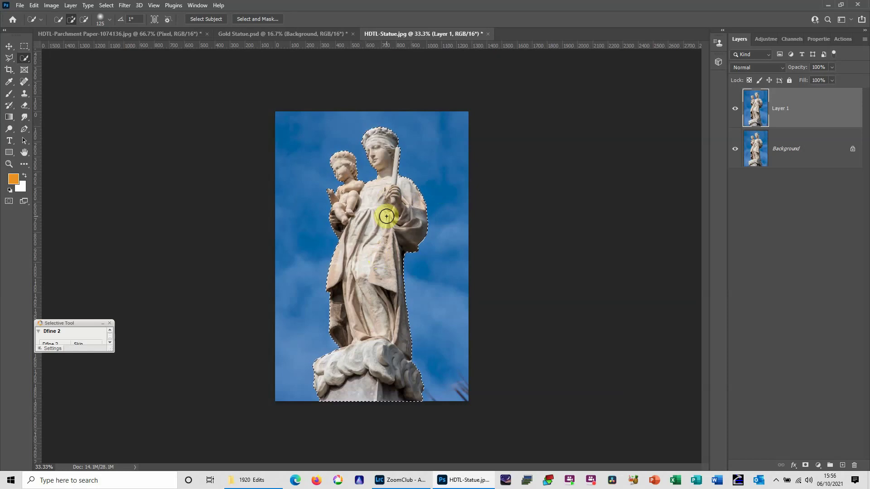
Step: Contract the statue selection by 2 pixels
click(105, 8)
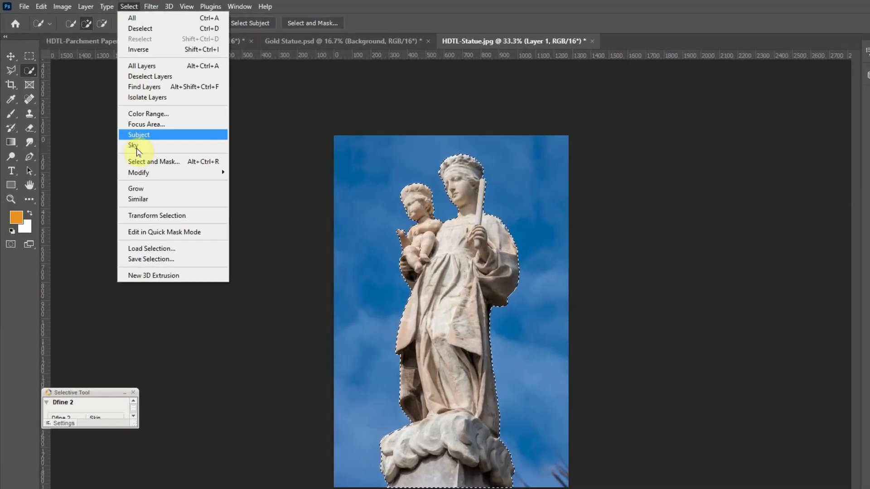
click(118, 144)
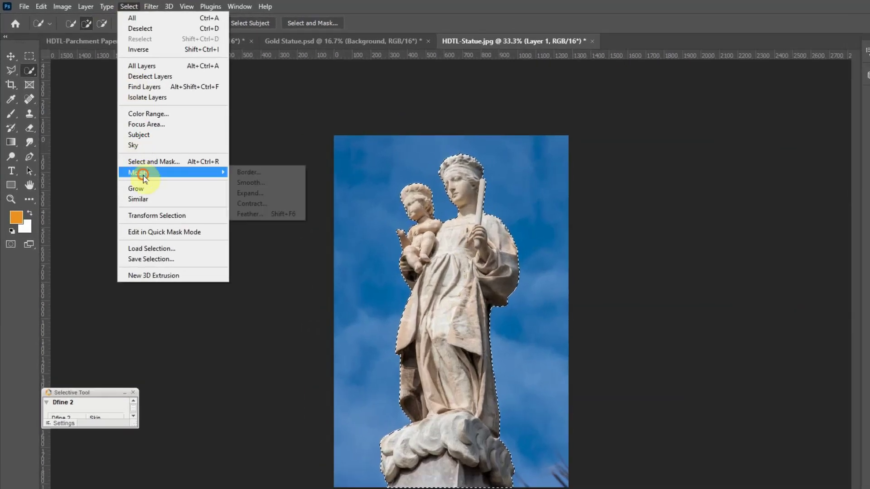
click(247, 205)
drag(544, 162, 744, 133)
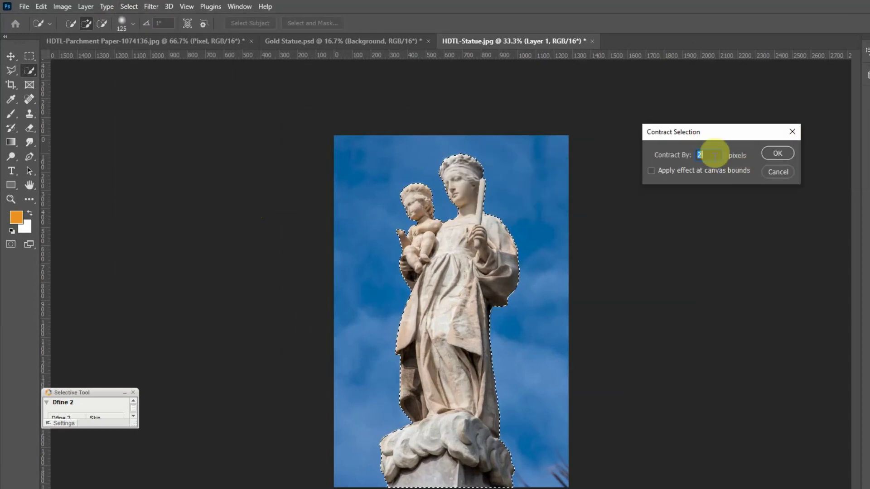
click(778, 154)
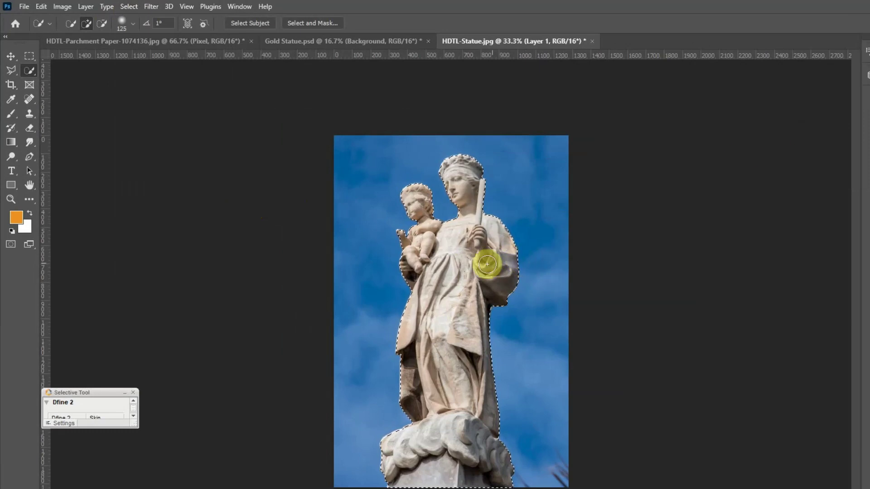
Step: Feather the statue selection with a radius of 1 pixel
right_click(461, 262)
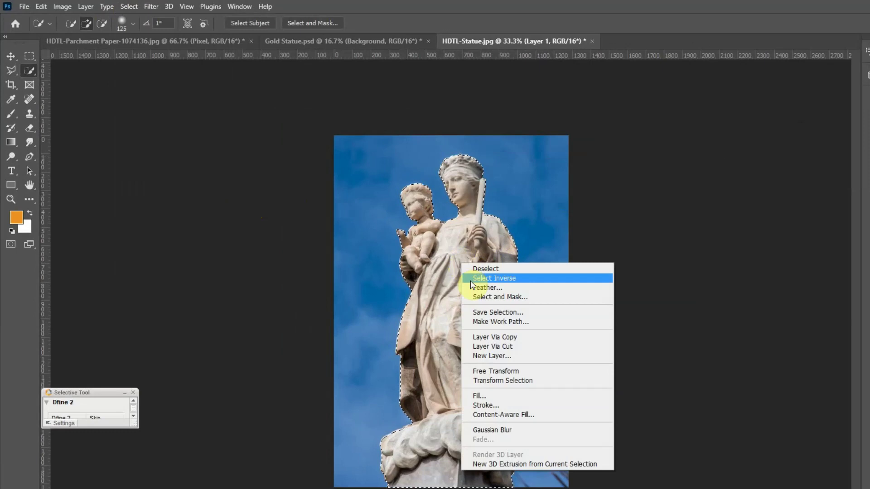
click(478, 288)
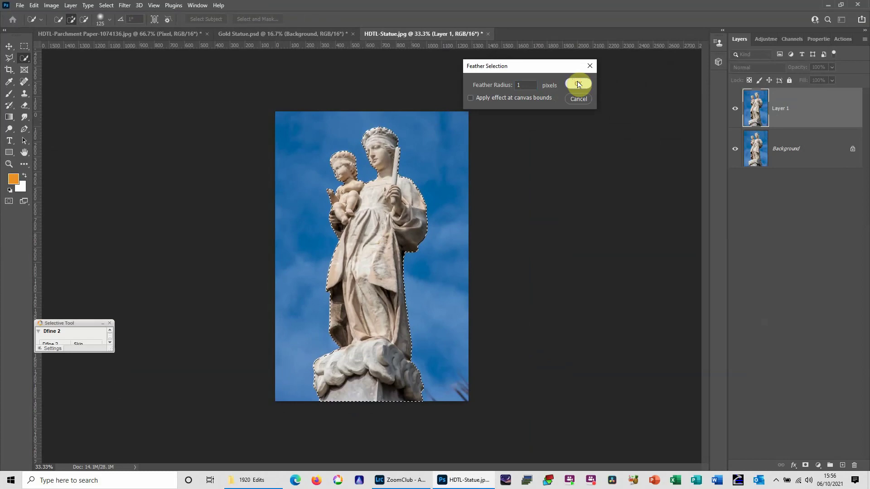
click(591, 85)
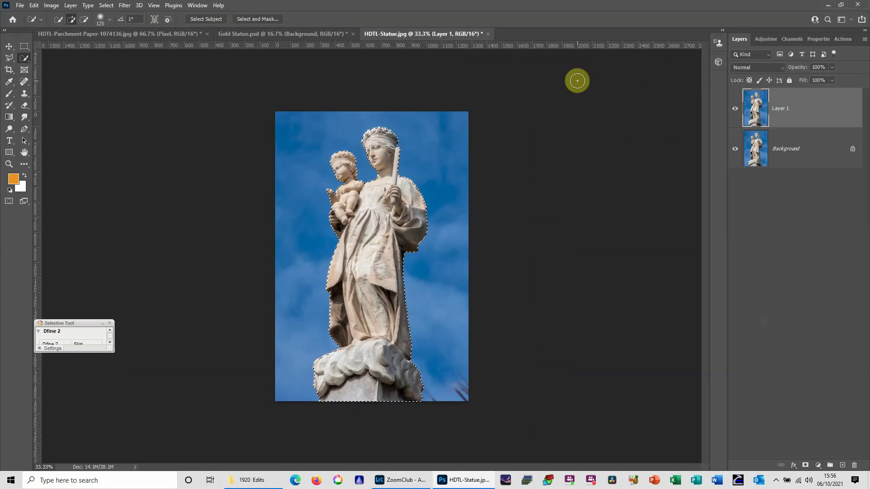
Step: Copy the selected statue onto its own layer and hide the Background, leaving Layer 1 visible beneath the cutout
key(ctrl+j)
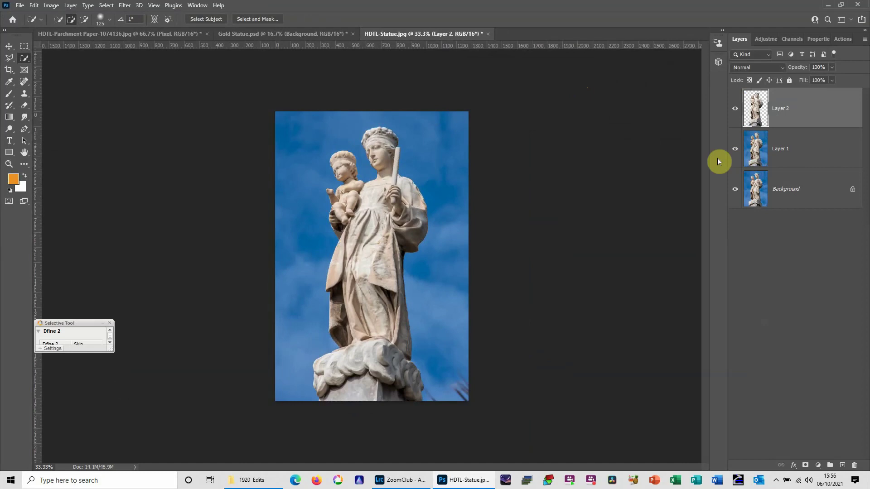
click(735, 149)
click(734, 190)
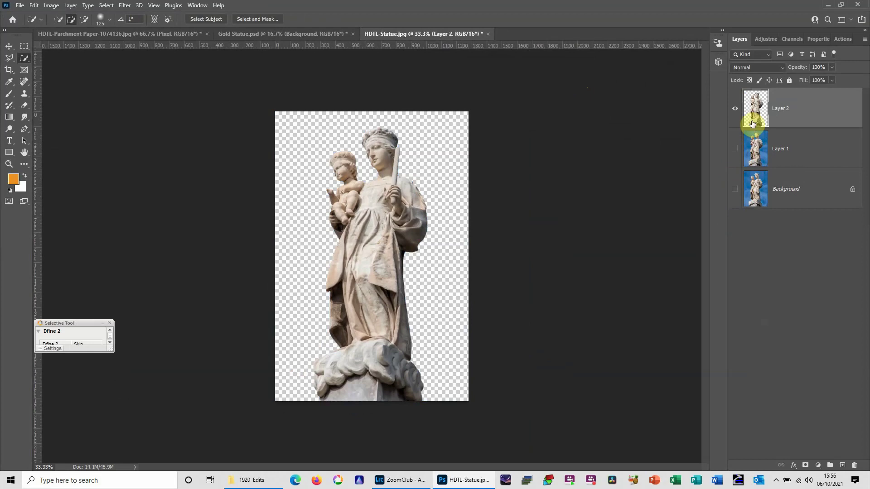
click(736, 149)
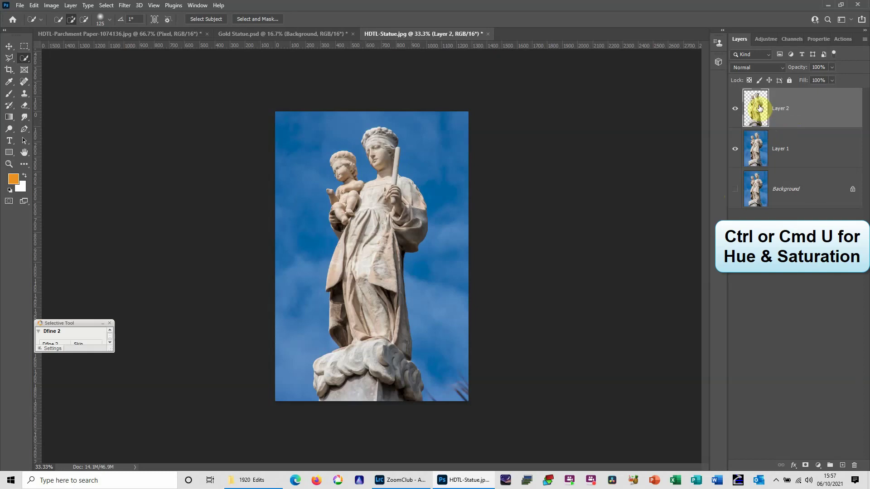
Step: Desaturate the statue cutout on Layer 2 with a Hue/Saturation adjustment, setting Saturation to -100
key(ctrl+u)
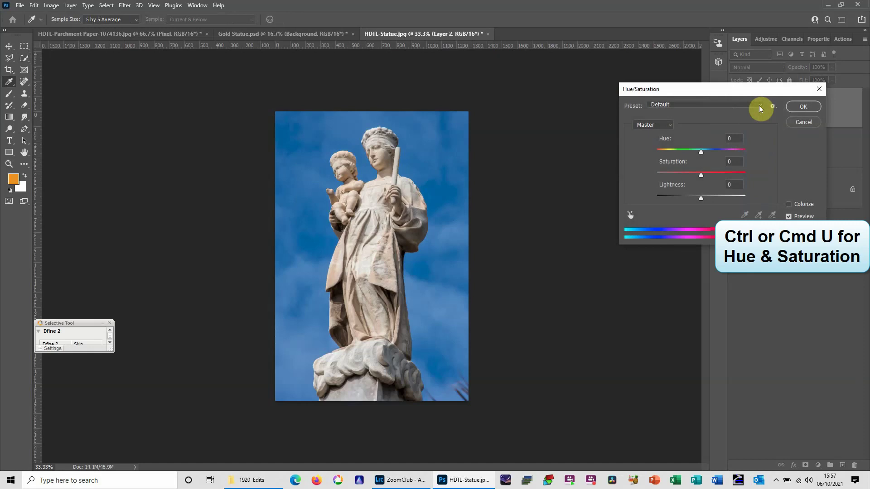
drag(698, 178, 631, 178)
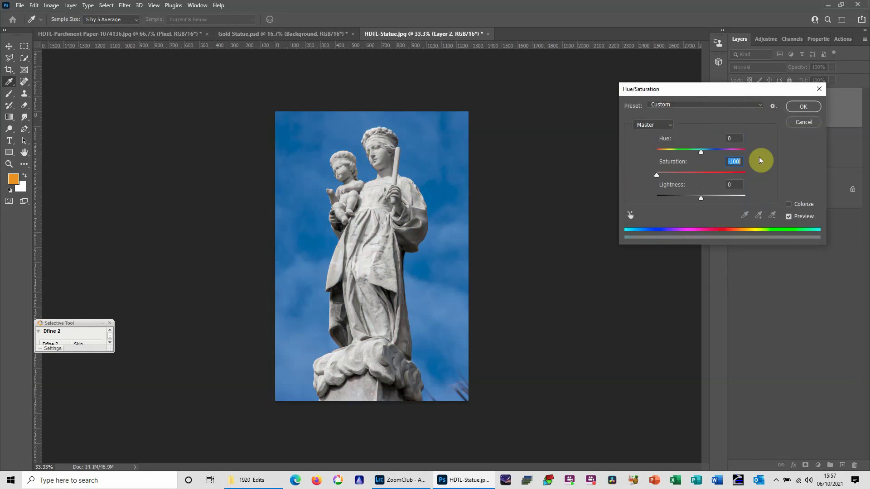
click(805, 108)
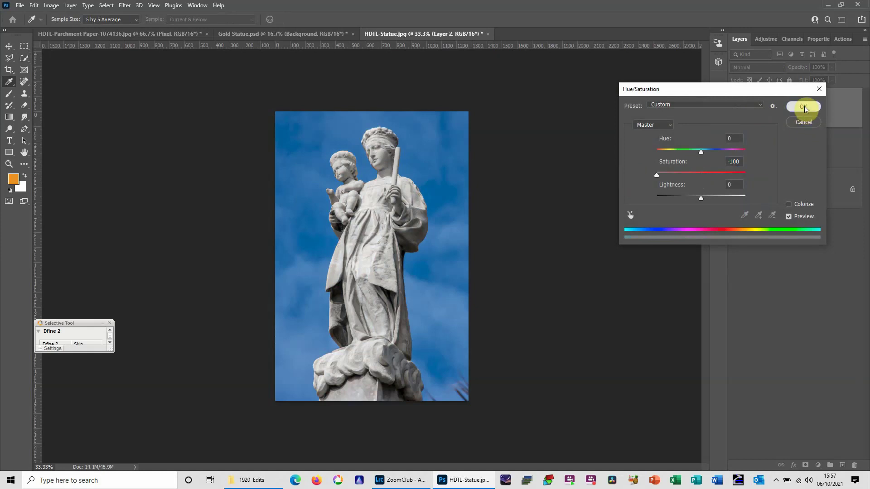
key(w)
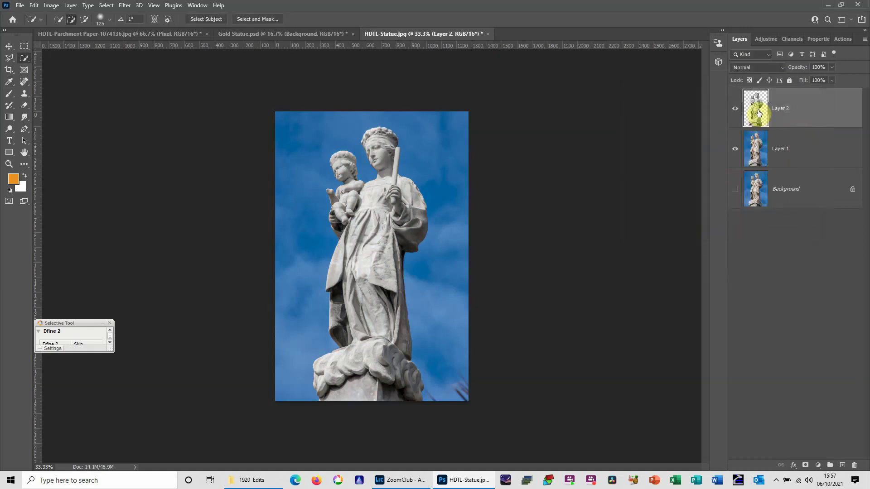
Step: Compare the desaturated cutout with the original image by toggling layer visibility, then show and reselect Layer 2
click(735, 150)
click(735, 109)
click(736, 150)
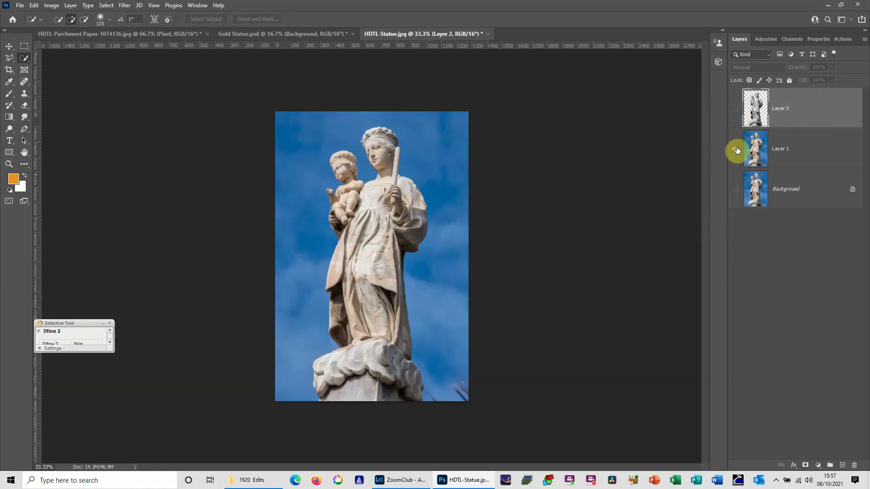
click(757, 153)
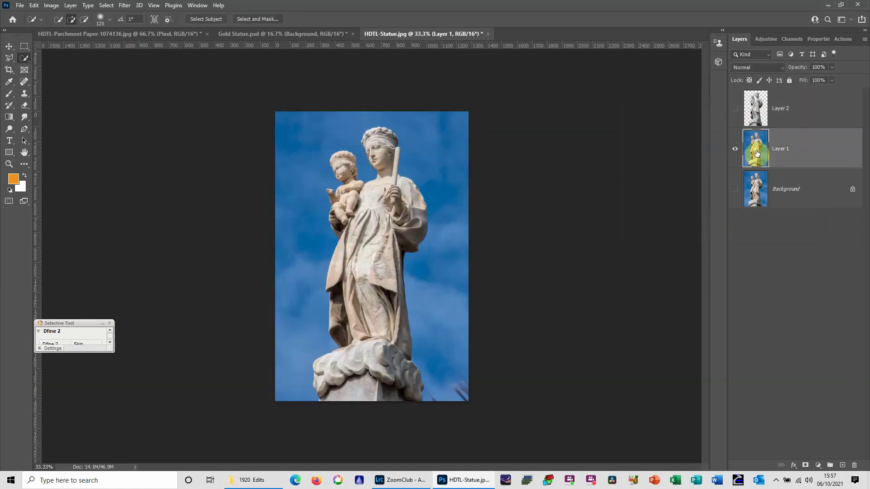
click(757, 196)
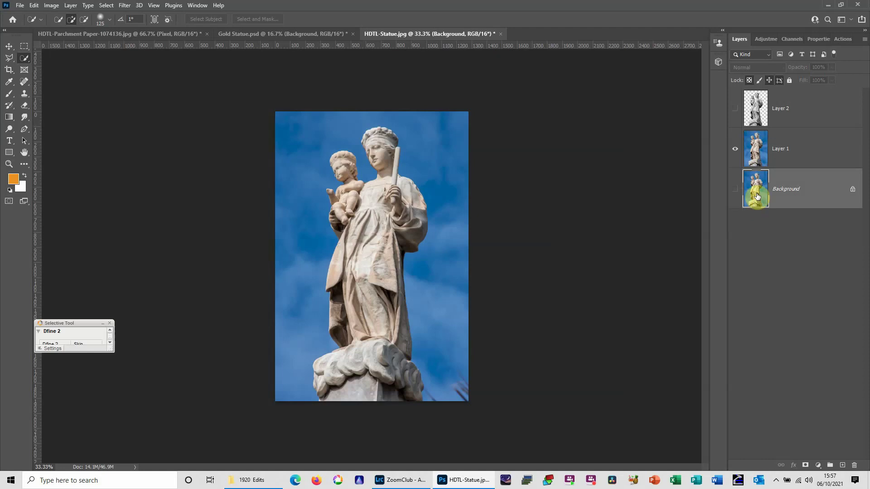
click(756, 151)
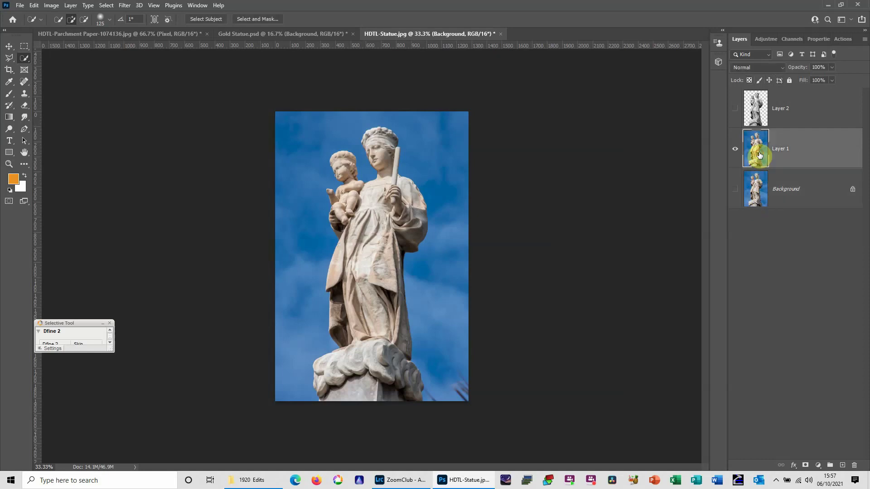
click(736, 109)
click(760, 111)
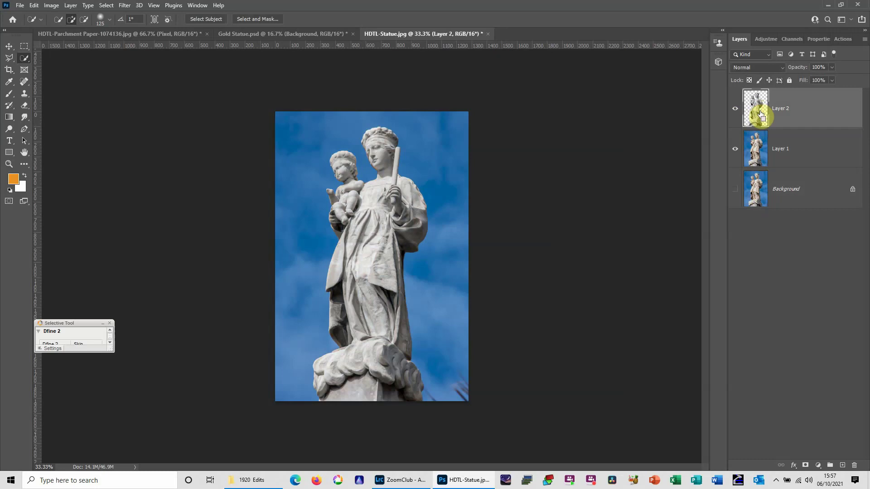
key(ctrl+m)
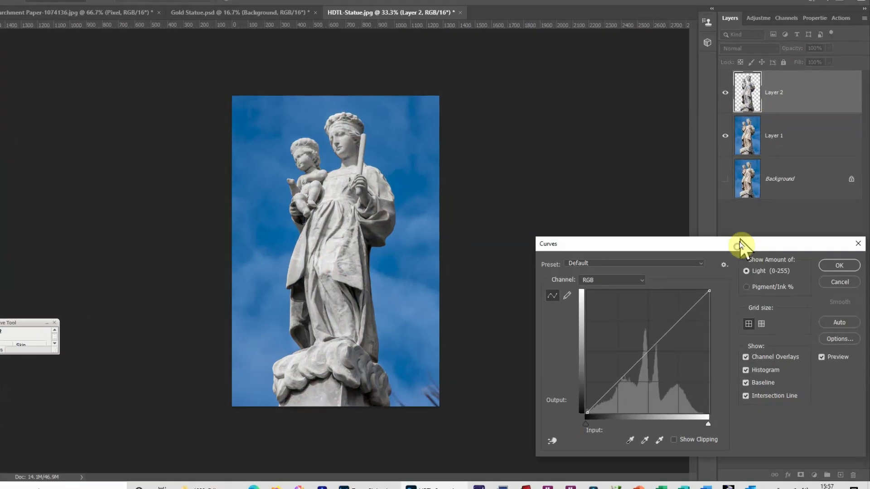
drag(740, 246, 689, 23)
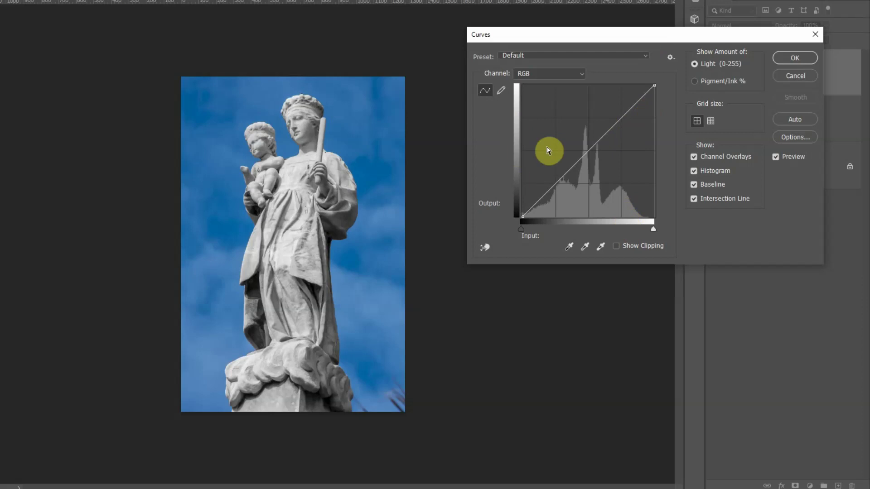
click(623, 117)
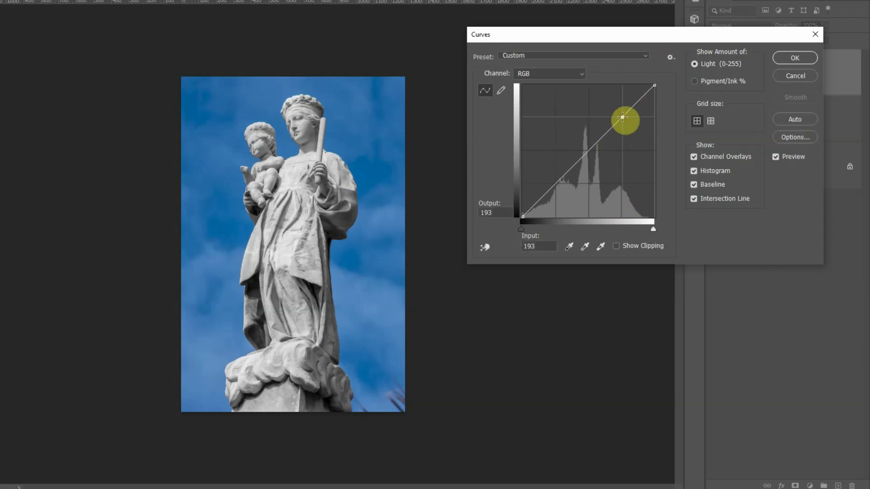
drag(623, 117, 621, 180)
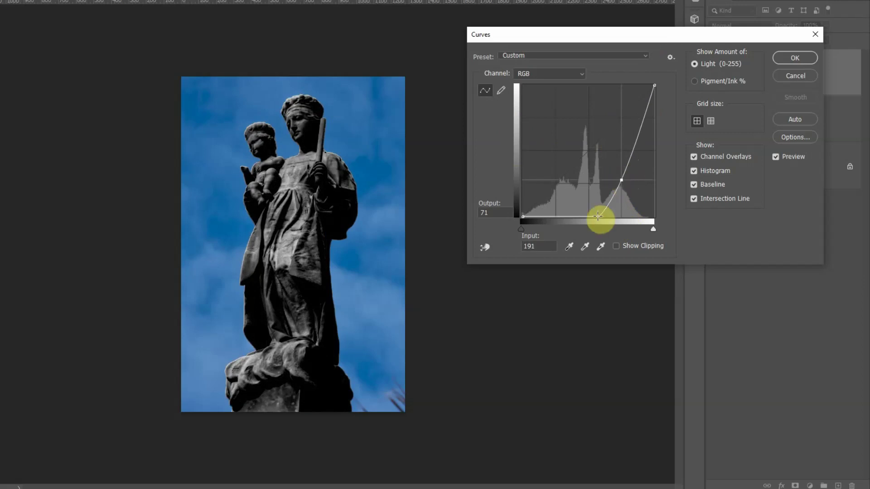
drag(599, 217, 588, 121)
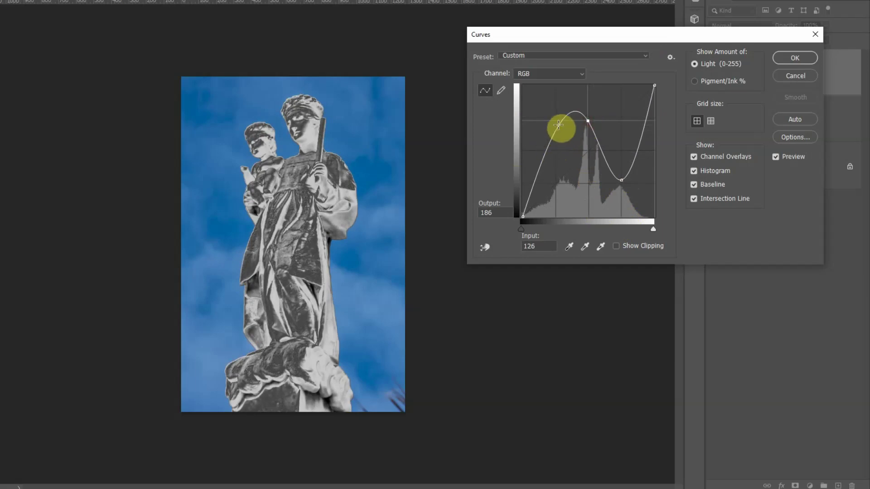
drag(558, 125, 557, 184)
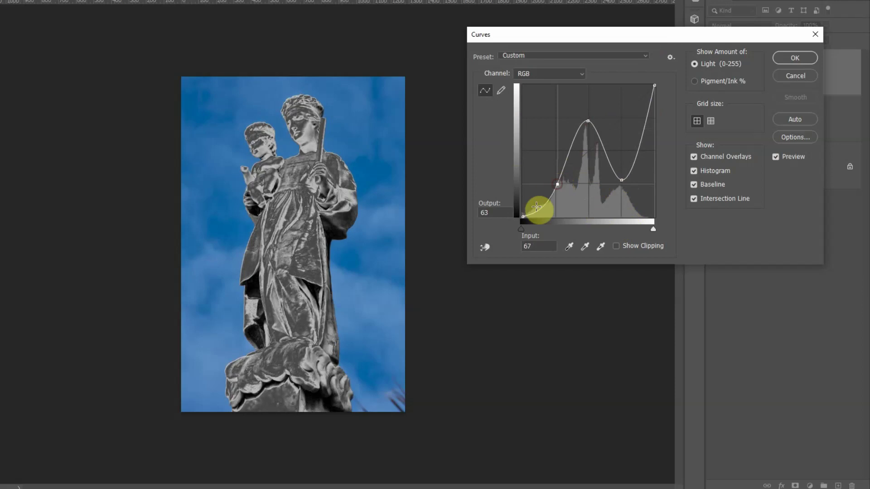
drag(523, 217, 522, 118)
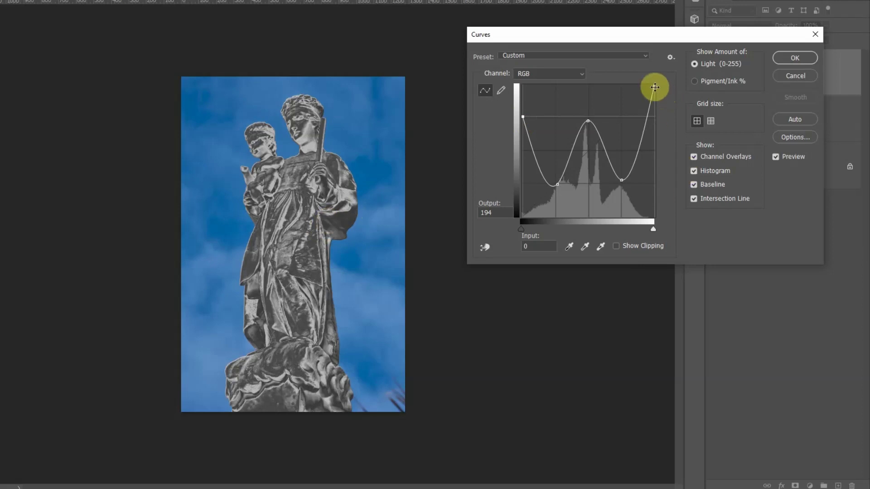
drag(654, 86, 654, 114)
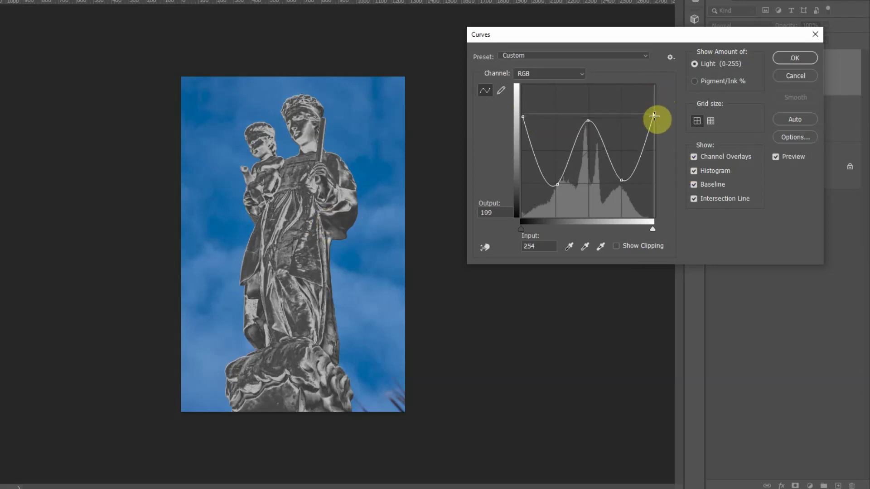
mouse_move(586, 121)
mouse_down()
mouse_move(593, 111)
mouse_move(589, 131)
mouse_move(590, 109)
mouse_move(585, 145)
mouse_move(585, 118)
mouse_up()
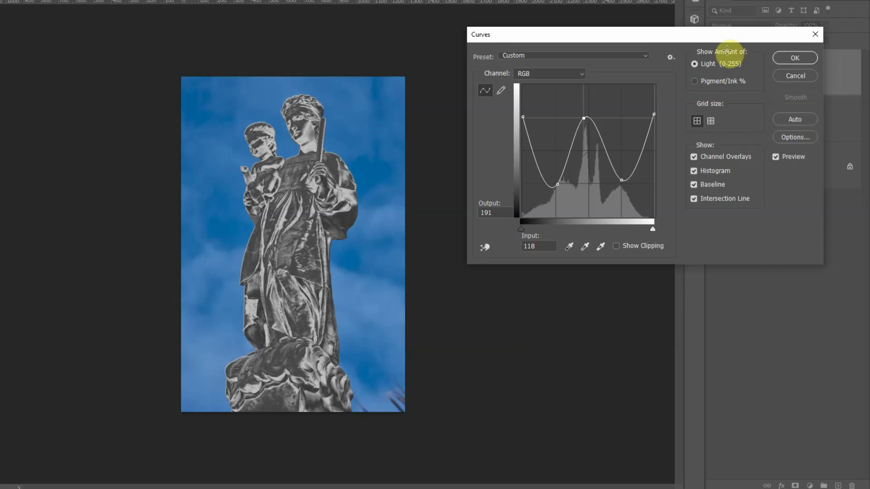
drag(695, 31, 710, 224)
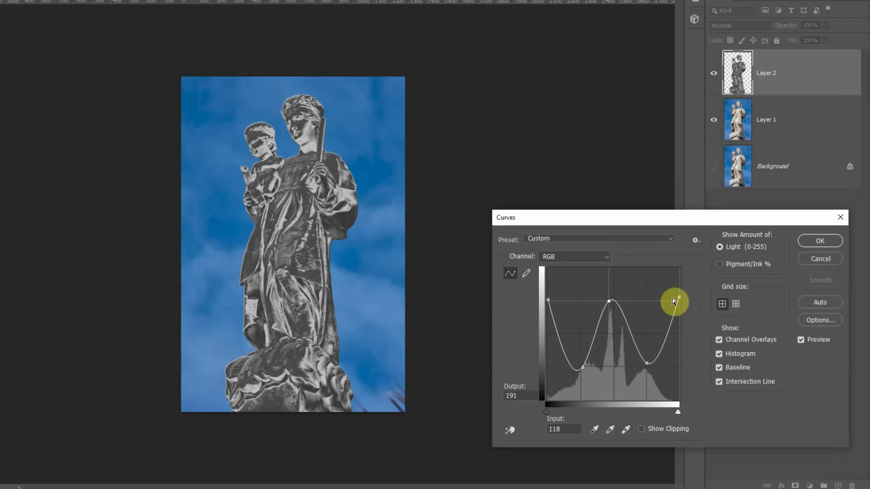
click(820, 259)
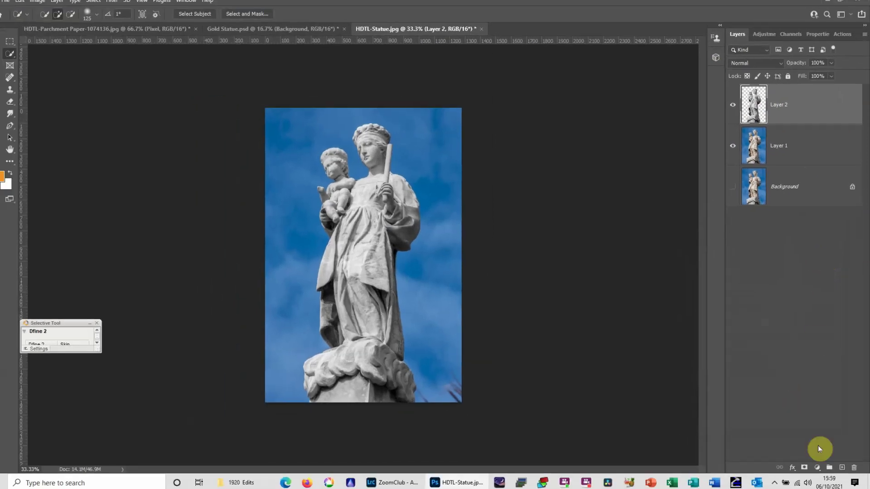
Step: Add a Curves adjustment layer above the desaturated statue cutout on Layer 2
click(818, 466)
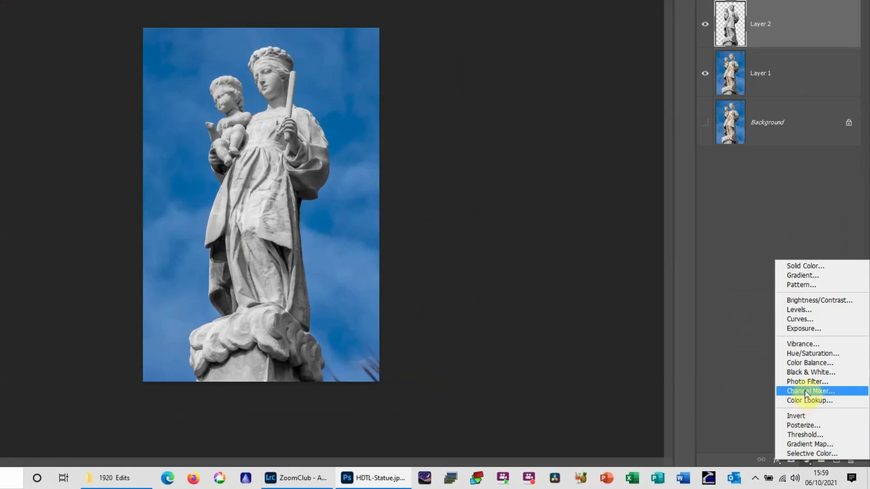
click(816, 320)
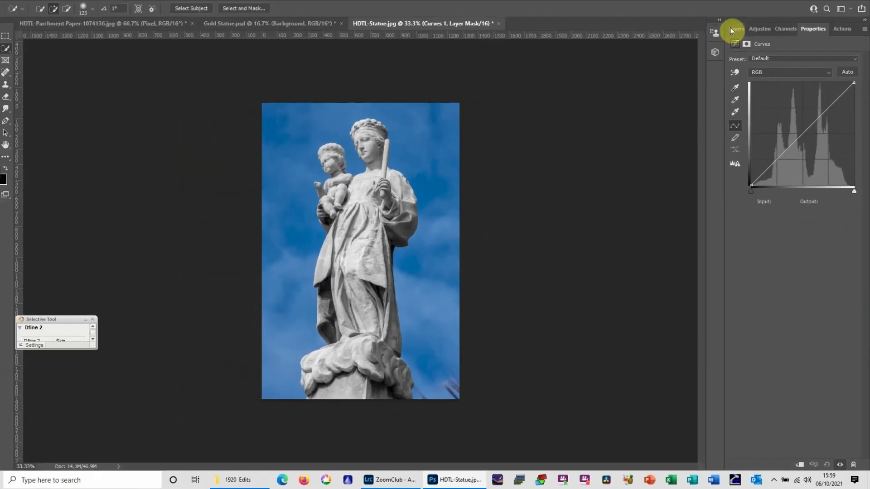
click(734, 32)
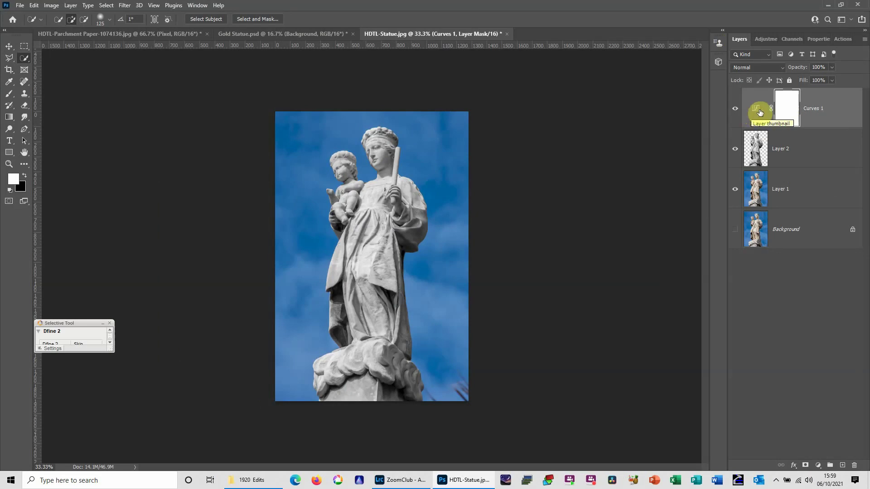
click(790, 114)
click(756, 110)
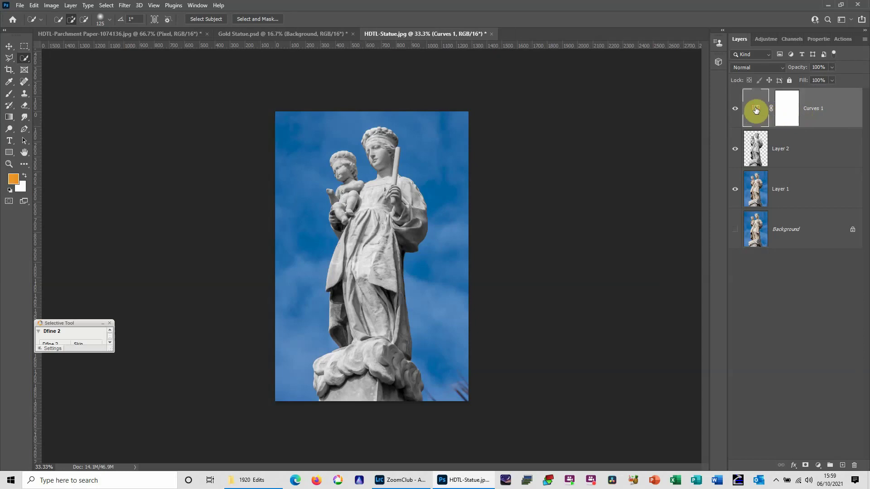
click(787, 112)
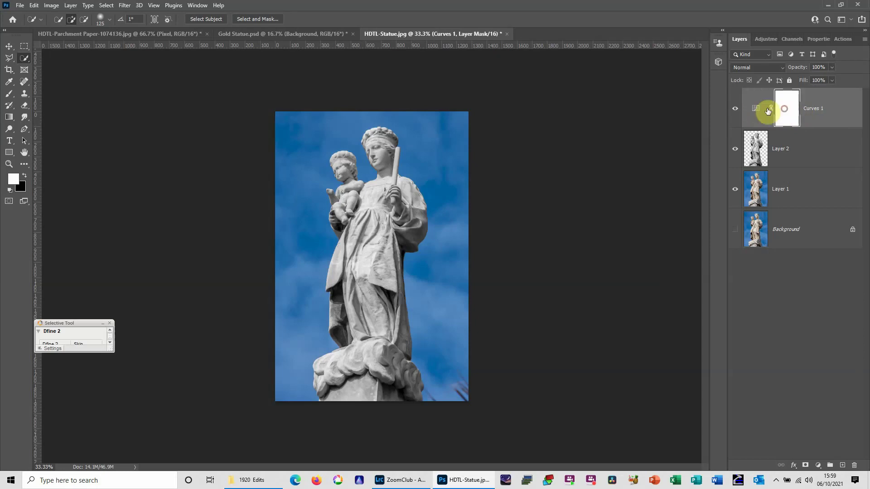
click(755, 111)
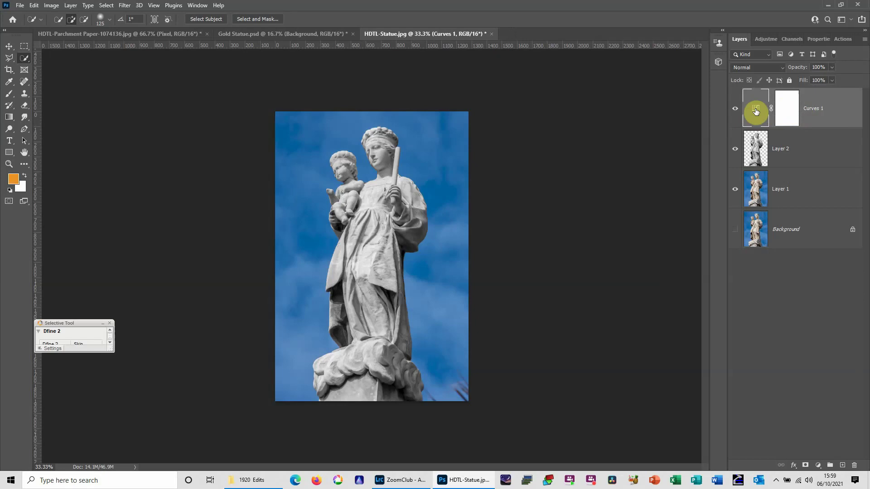
double_click(756, 110)
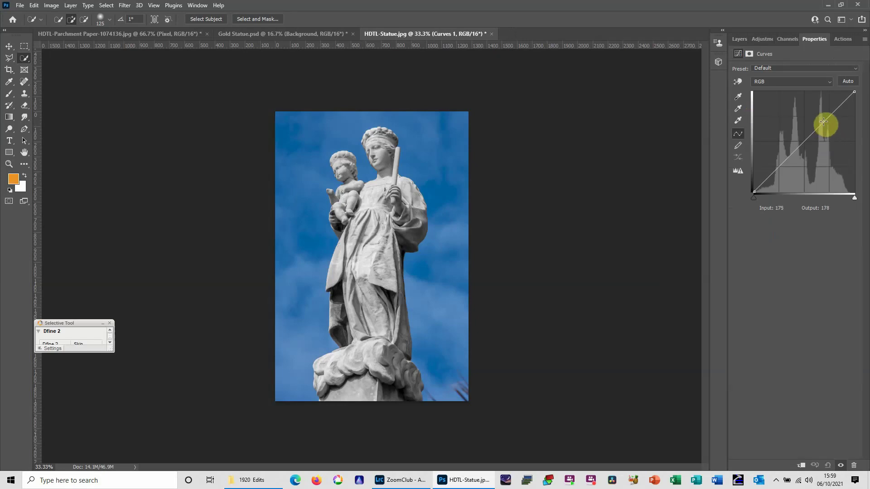
drag(835, 121, 831, 162)
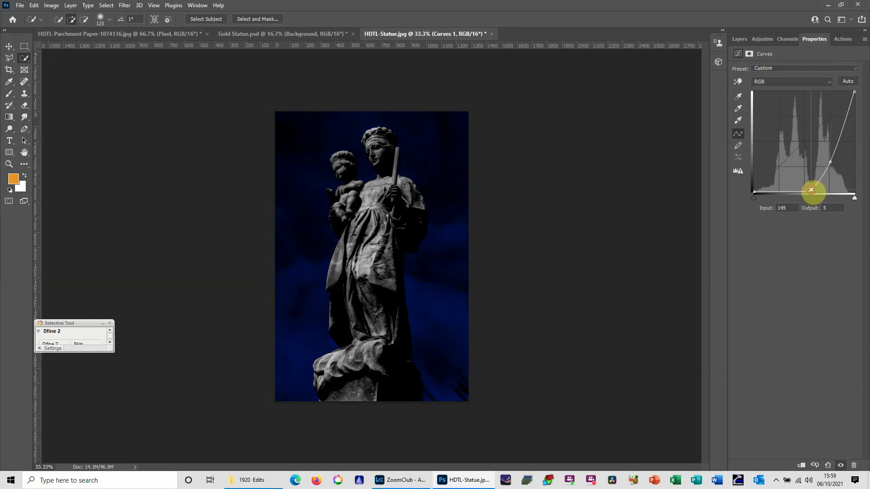
drag(811, 191, 779, 163)
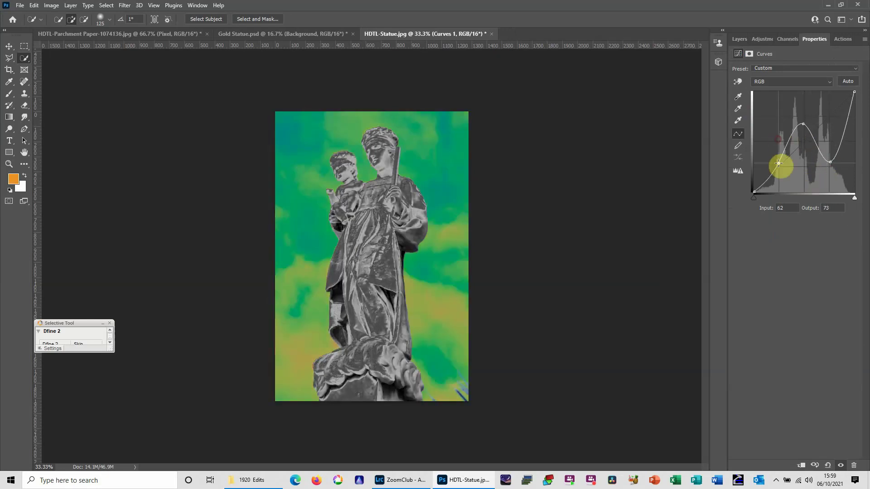
click(828, 467)
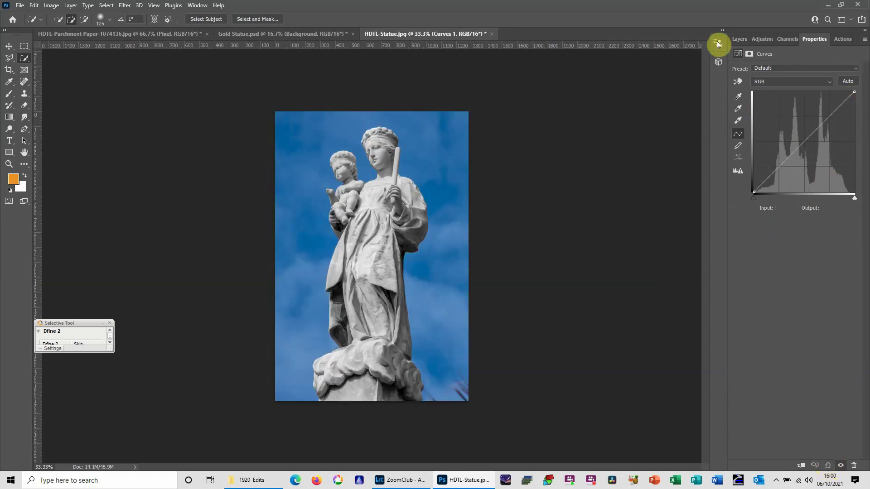
Step: Clip the Curves 1 adjustment layer to Layer 2 so it affects only the statue cutout
click(738, 39)
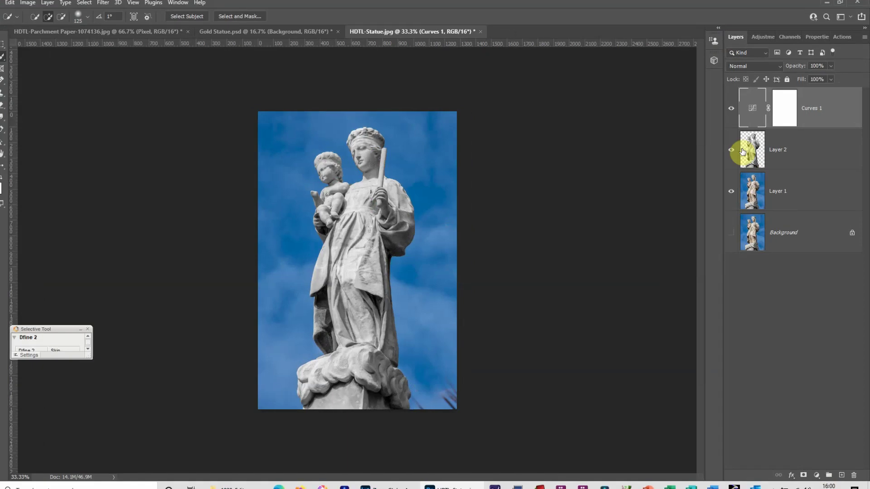
click(741, 159)
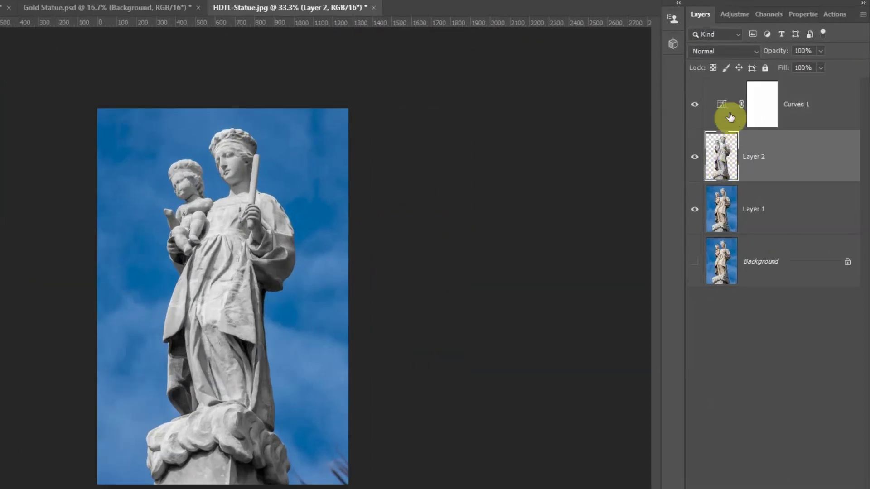
click(725, 112)
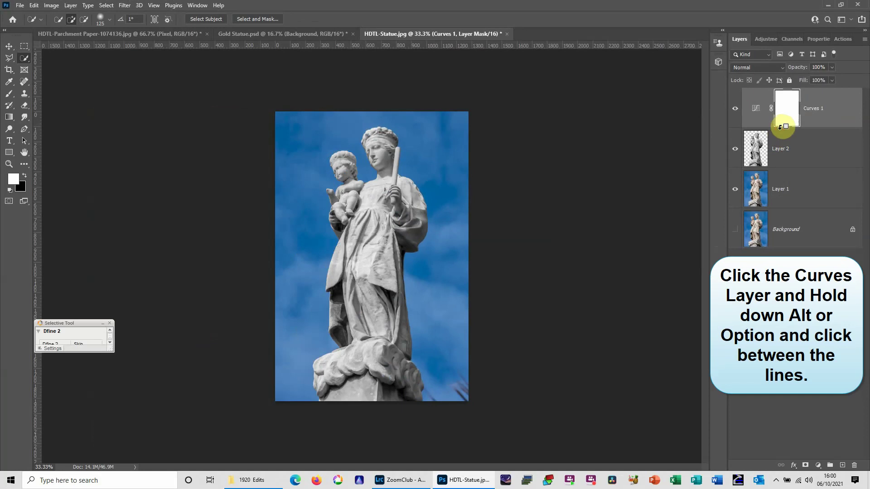
alt+click(781, 127)
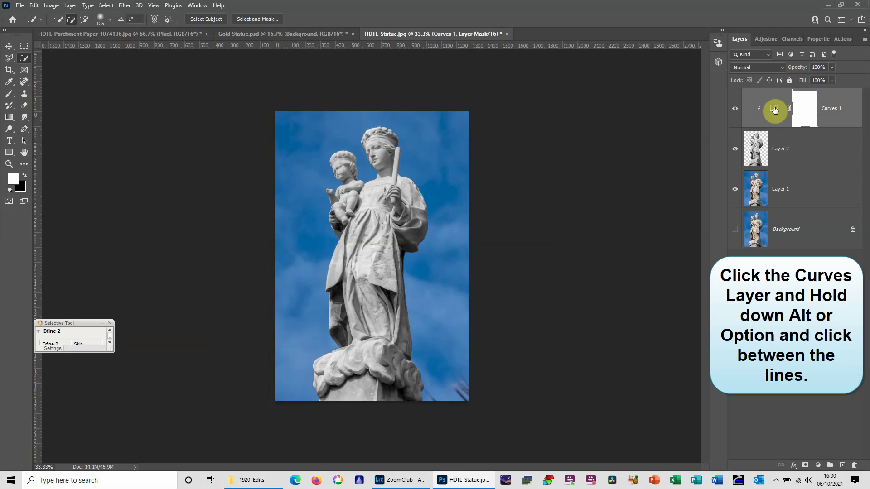
Step: Shape the clipped RGB curve into a W-like wave, raising the black endpoint to output 198 and placing the highlight dip at input 191, output 63
click(775, 109)
double_click(775, 109)
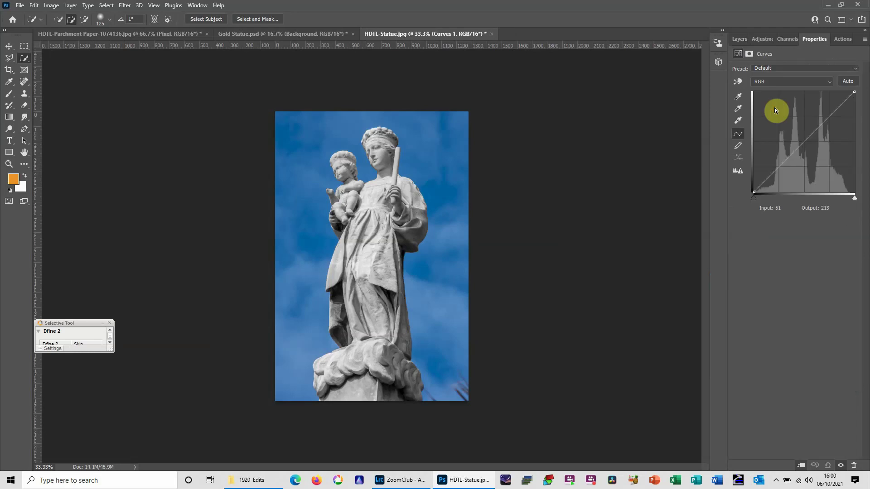
drag(830, 119, 831, 141)
drag(810, 176, 757, 115)
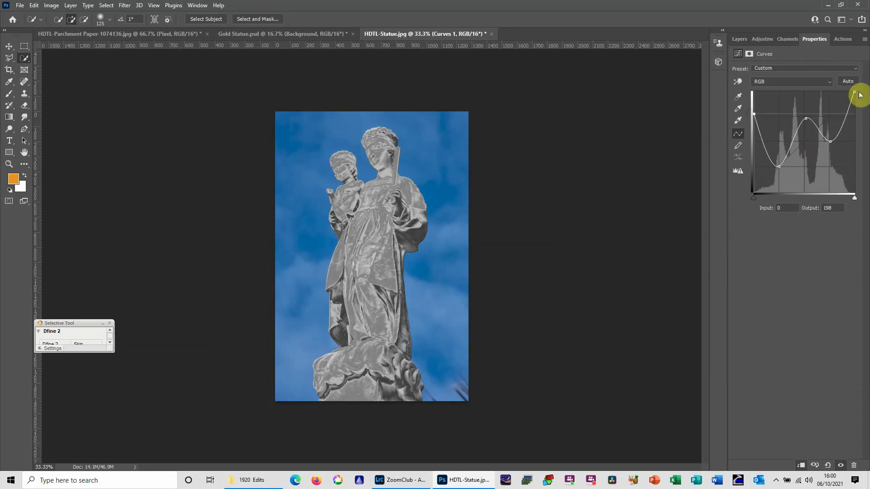
drag(855, 94, 830, 169)
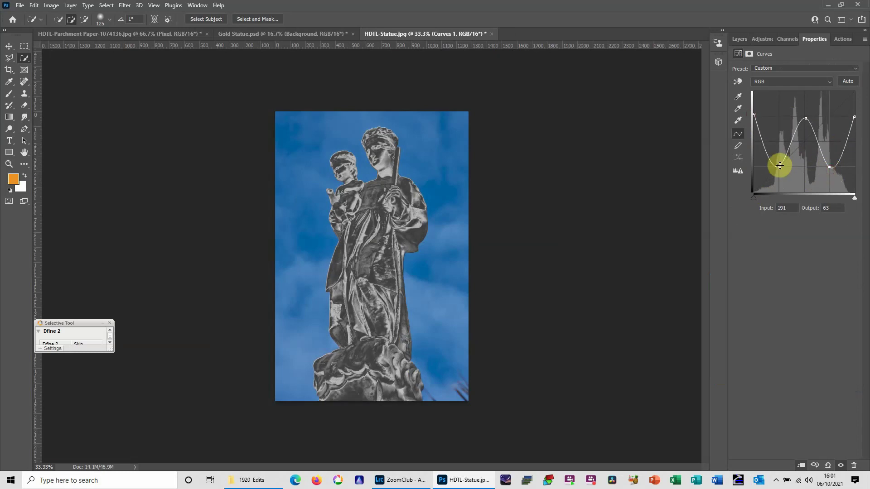
Step: Deepen the wave, moving its dips to input 64, output 34 and input 192, output 47, and its central peak to input 125, output 196
mouse_move(803, 117)
mouse_down()
mouse_move(804, 105)
mouse_move(802, 130)
mouse_move(804, 114)
mouse_up()
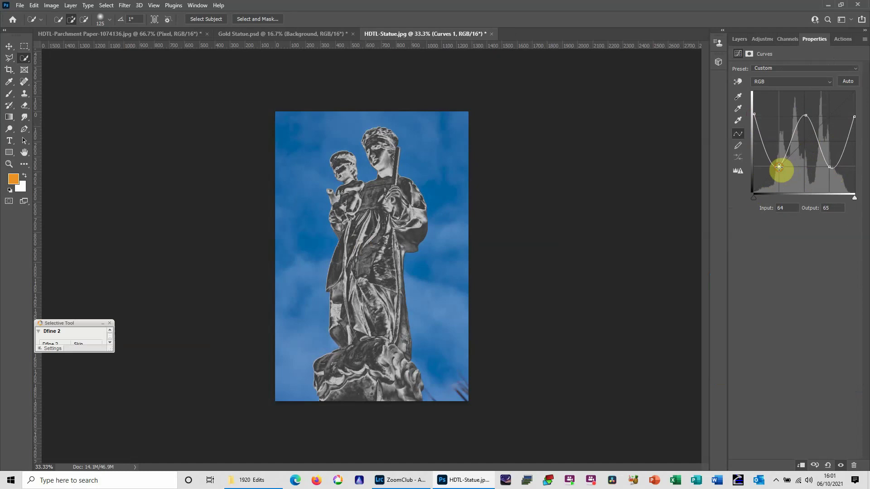
drag(780, 167, 780, 177)
drag(829, 164, 832, 176)
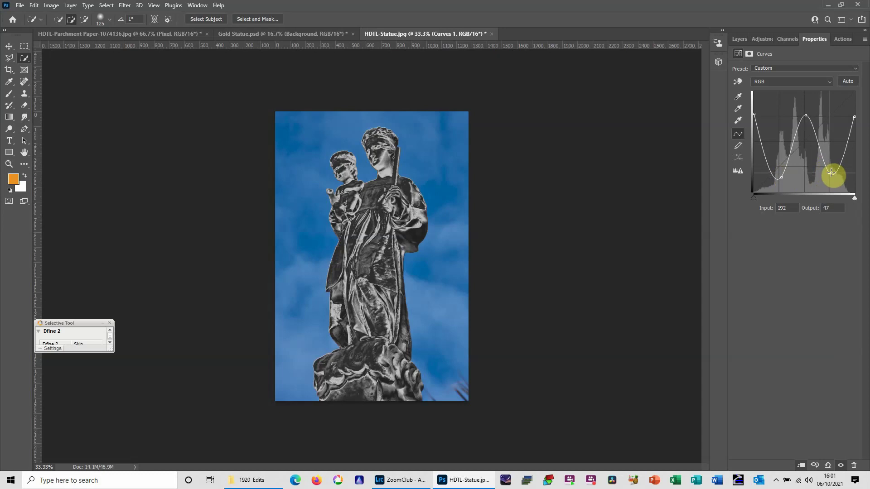
click(780, 177)
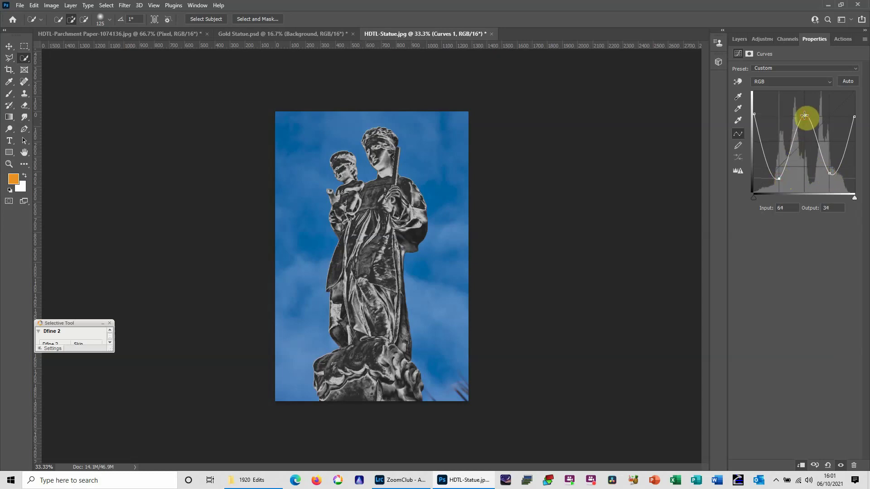
mouse_move(805, 115)
mouse_down()
mouse_move(802, 102)
mouse_move(804, 152)
mouse_move(803, 115)
mouse_up()
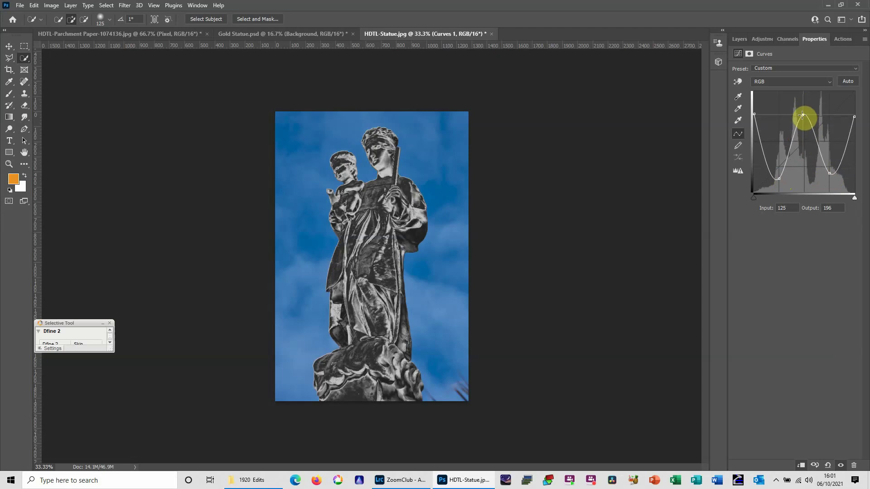
Step: Add an orange Solid Color fill layer above Curves 1, using colour d89725
click(739, 41)
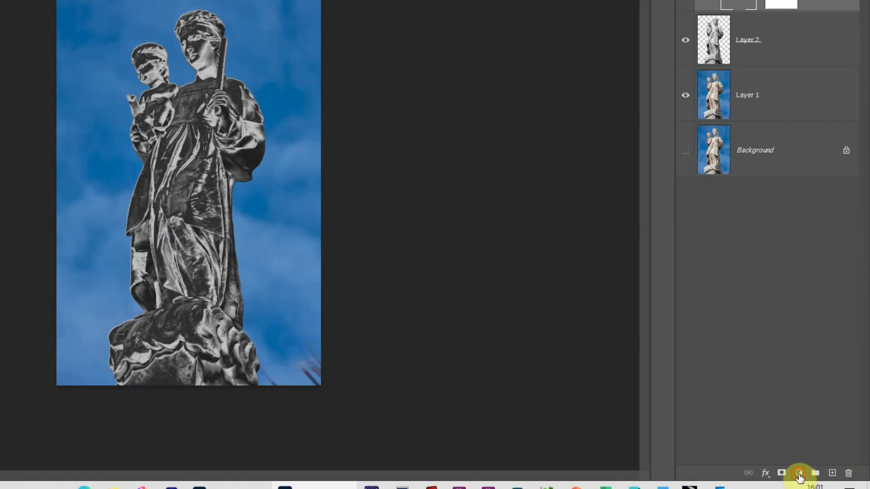
click(799, 474)
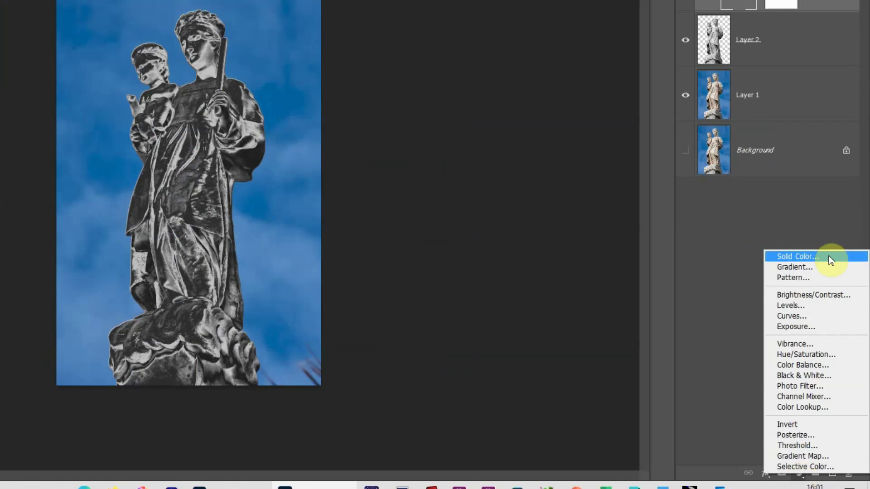
click(798, 257)
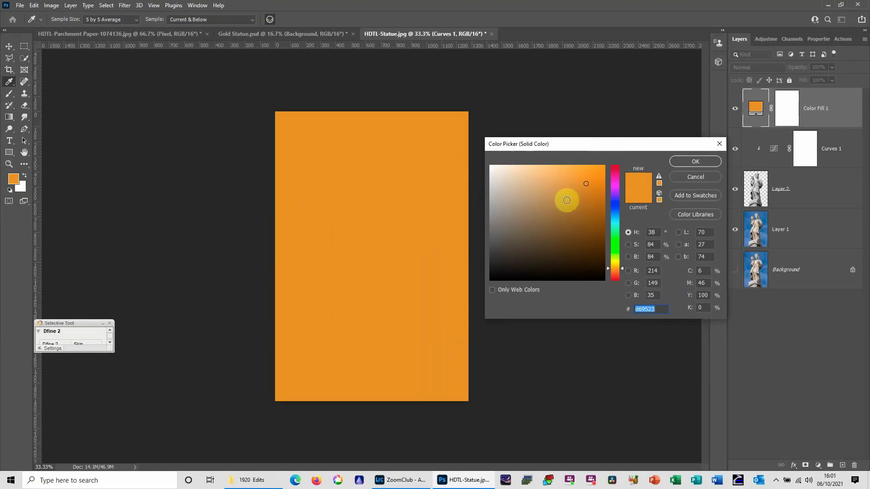
click(586, 182)
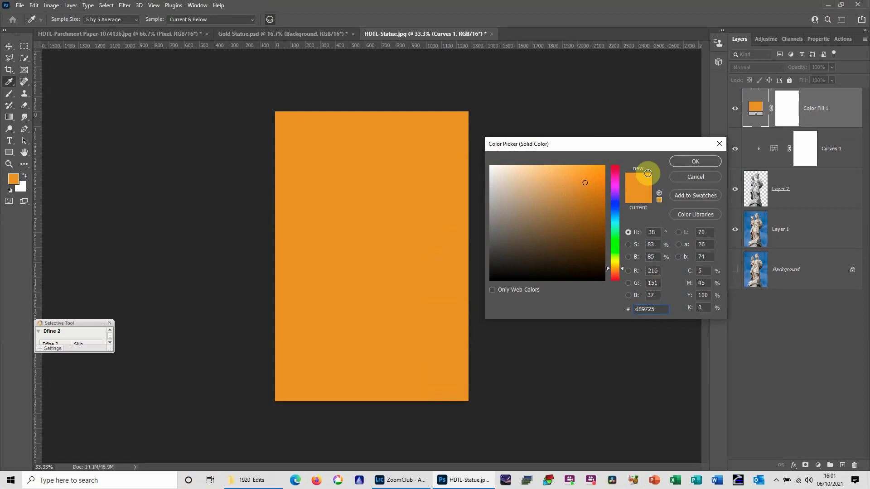
click(693, 163)
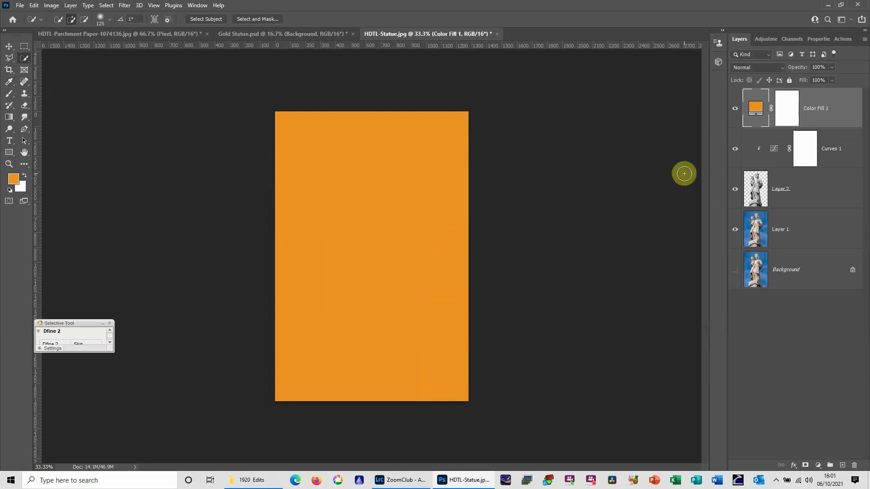
click(783, 69)
click(782, 69)
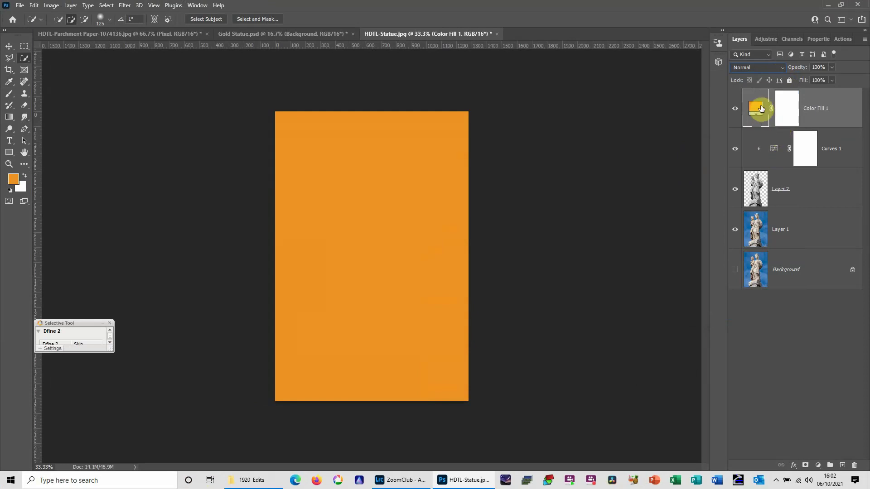
click(778, 69)
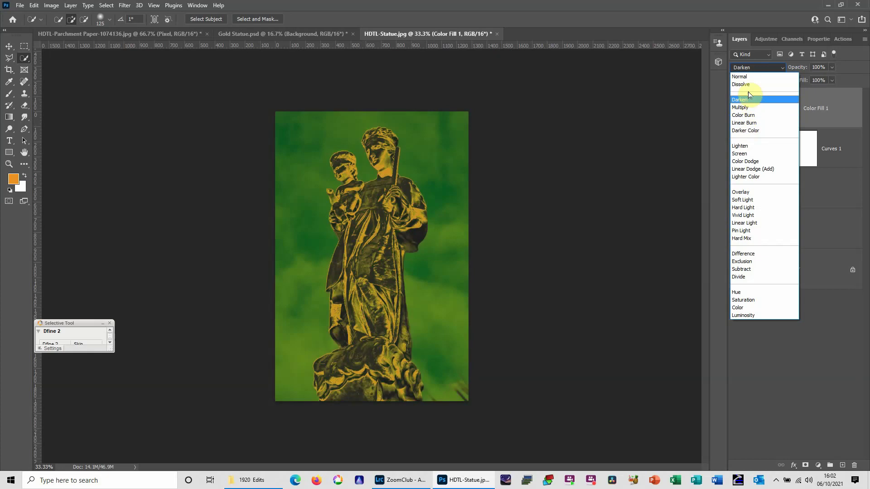
click(745, 78)
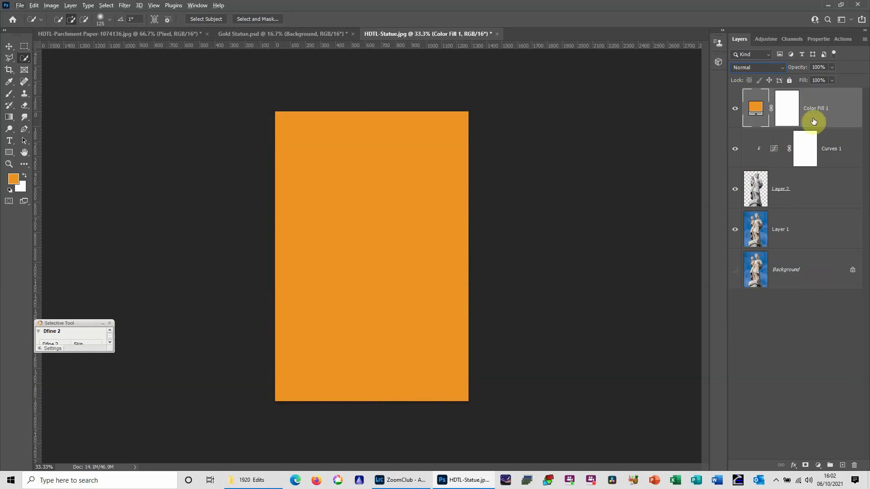
Step: Clip the Color Fill 1 layer to the statue cutout and set its blend mode to Vivid Light
click(790, 109)
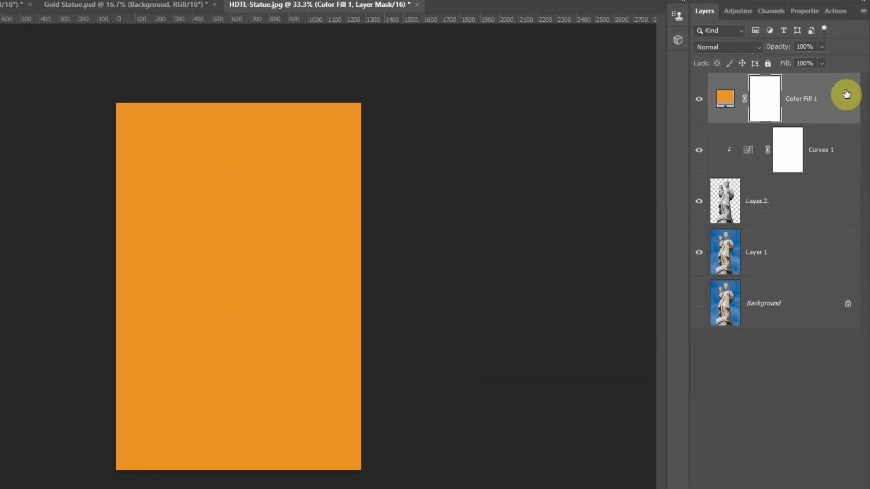
right_click(846, 94)
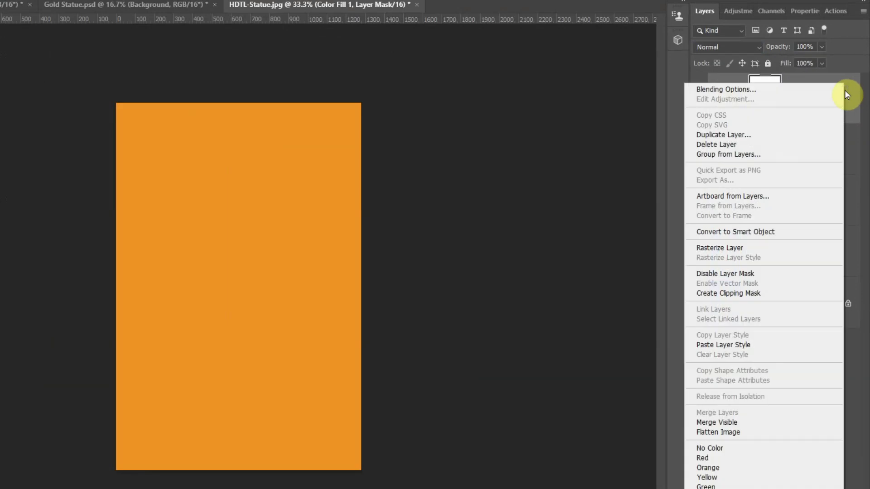
click(760, 294)
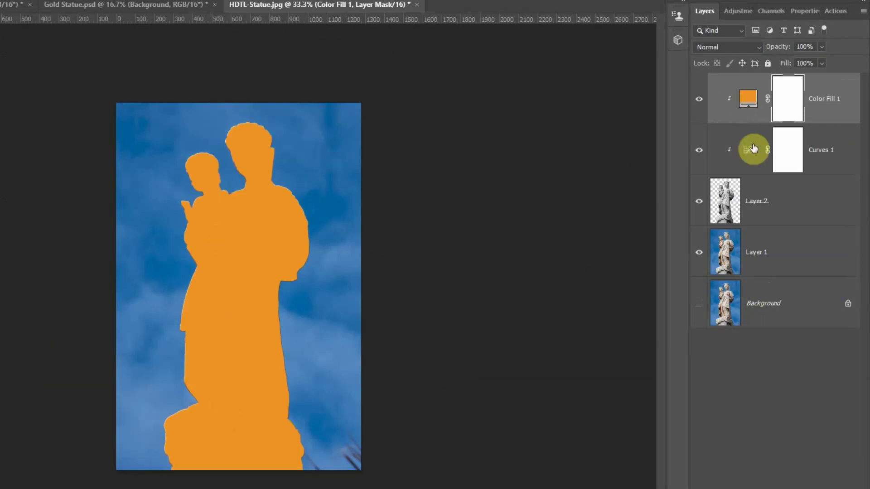
click(757, 48)
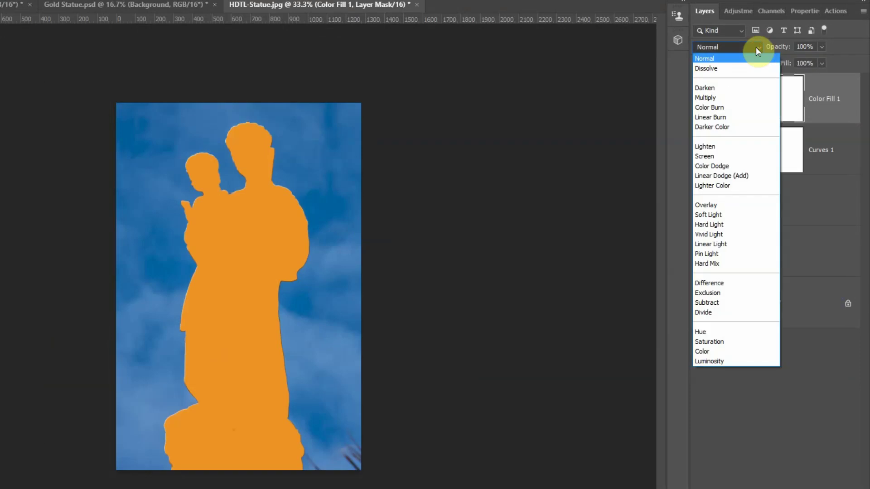
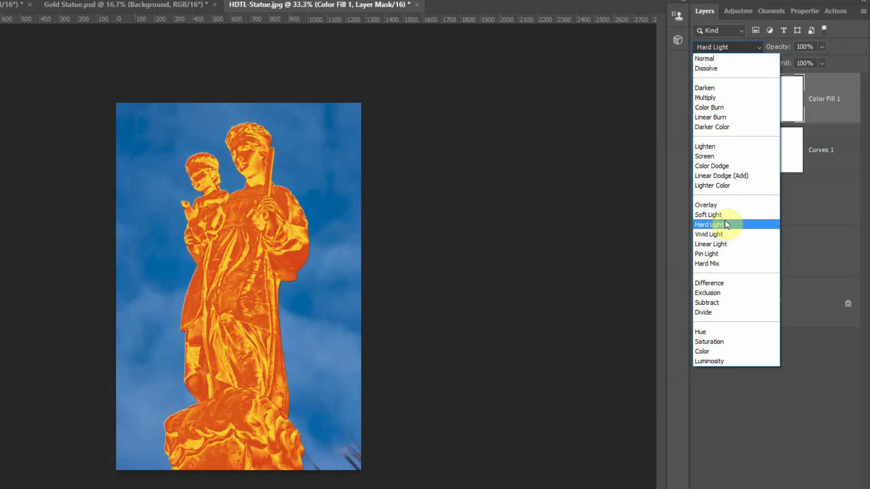
click(725, 235)
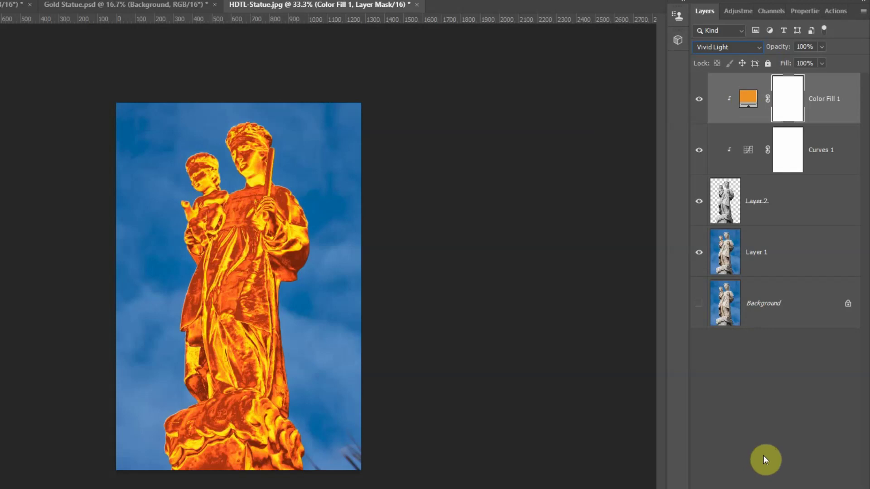
Step: Move the shadow dip of the Curves 1 curve to input 59, output 39
double_click(749, 155)
drag(748, 151, 756, 186)
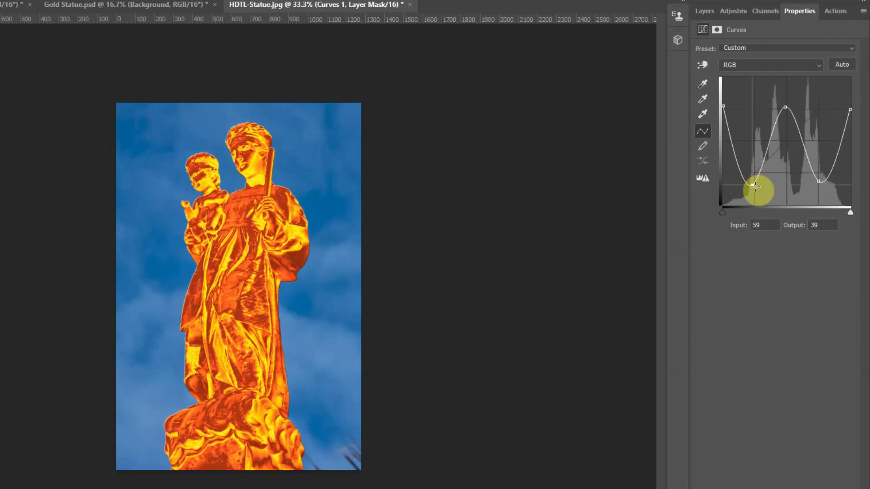
click(707, 10)
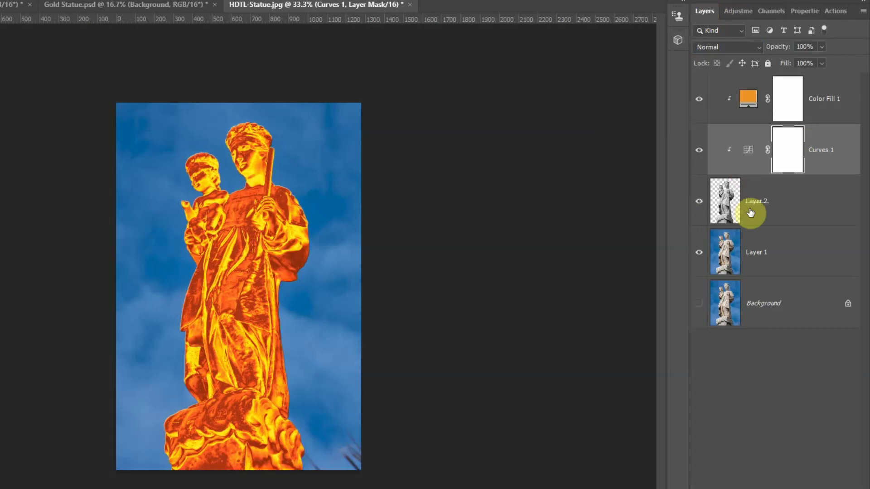
Step: Add a Levels adjustment layer above Color Fill 1
click(790, 106)
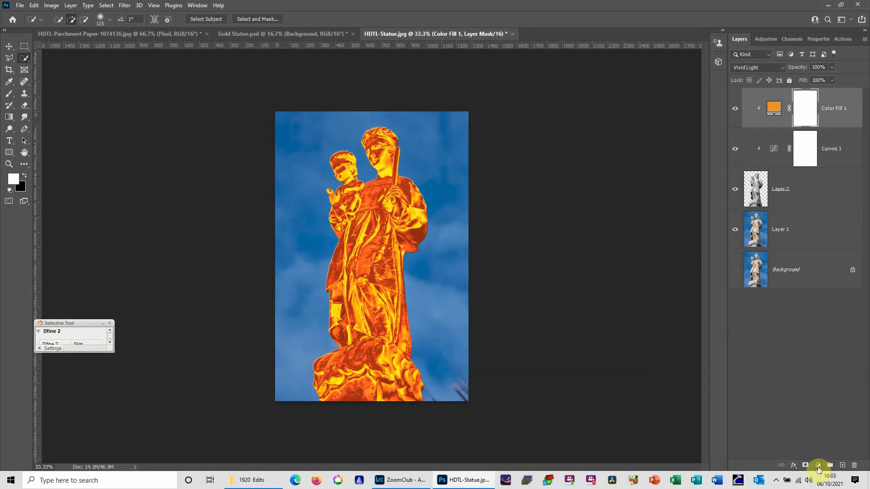
click(818, 466)
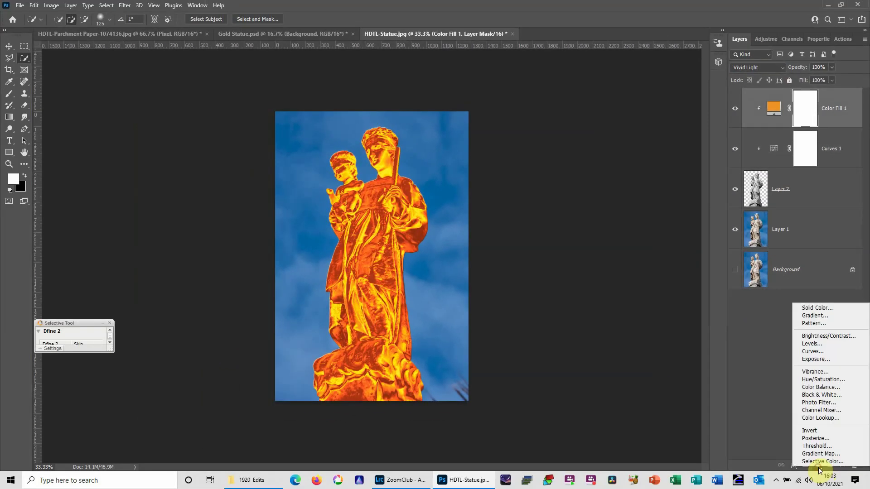
click(812, 344)
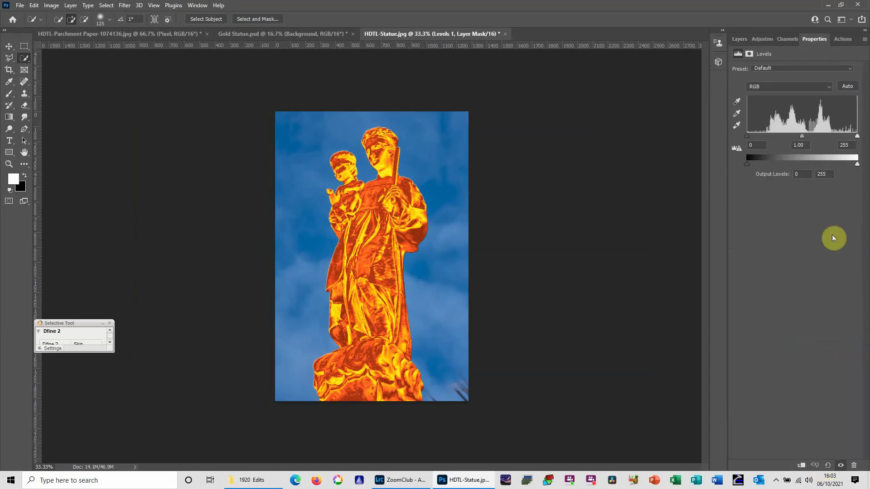
Step: Try brightening the unclipped Levels 1 midtones to 1.56, and reset the Levels adjustment to its defaults
click(736, 39)
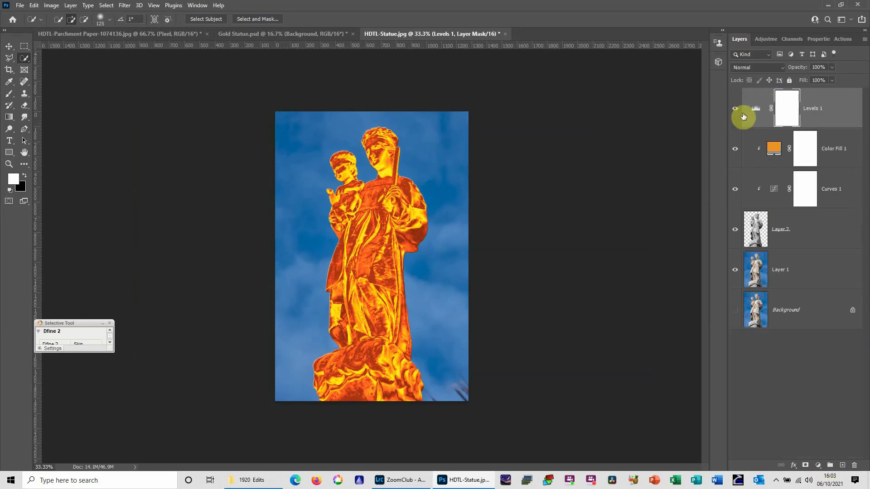
click(758, 109)
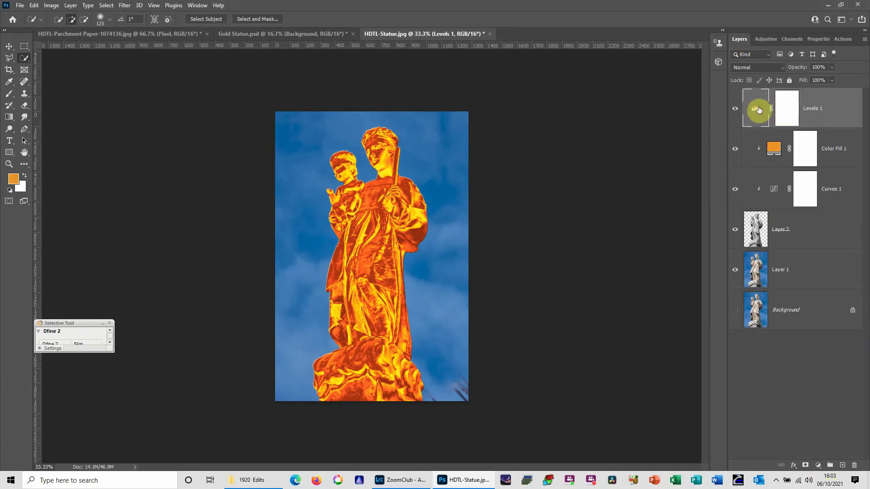
click(758, 109)
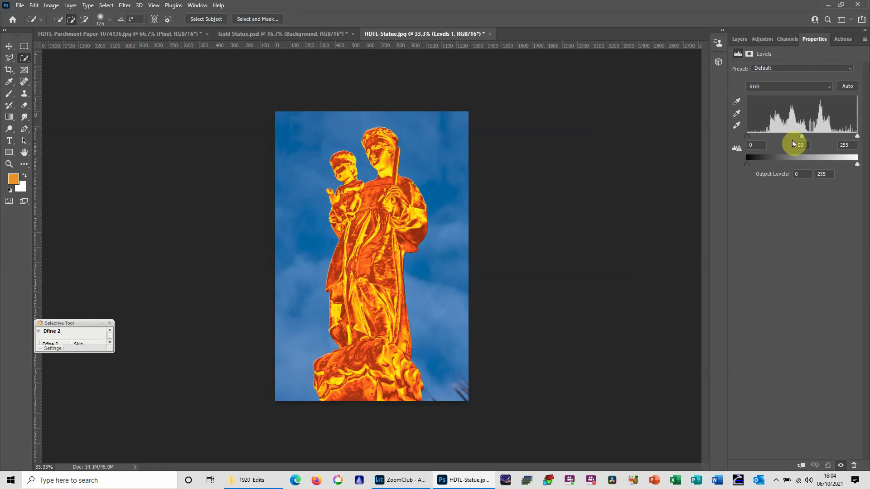
drag(802, 136, 784, 137)
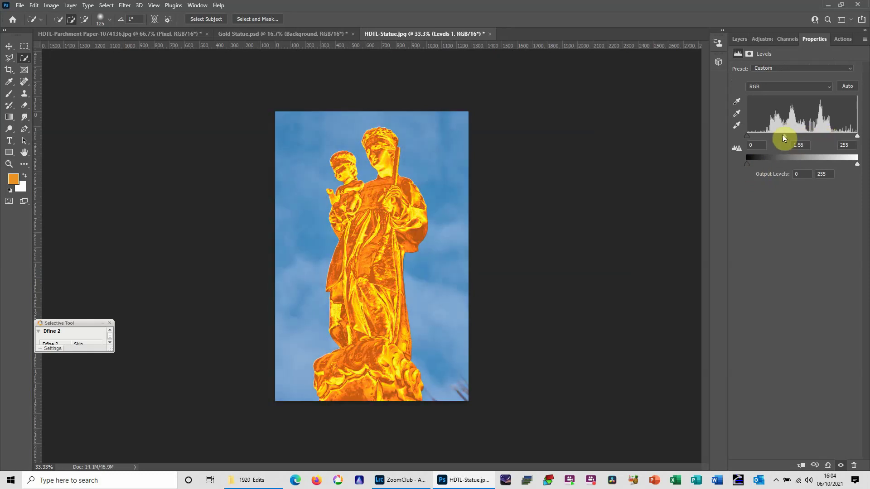
click(828, 466)
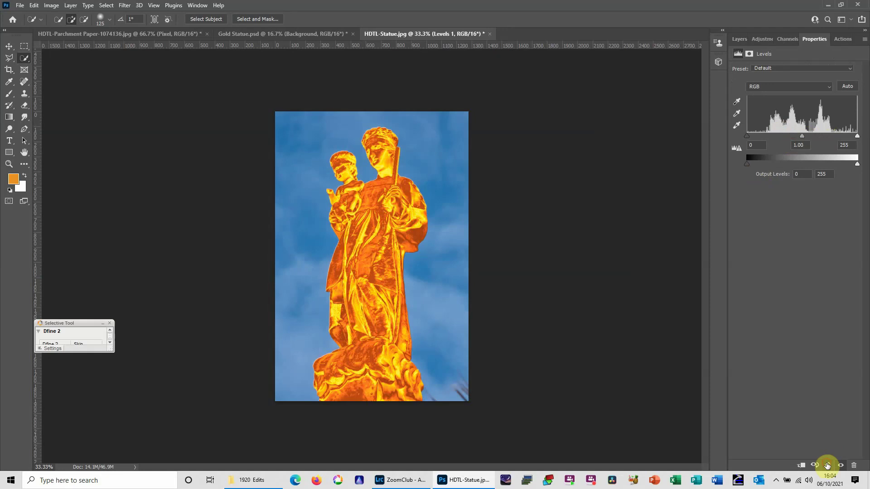
Step: Clip Levels 1 to the statue cutout and set its midtone level to 0.78
click(739, 39)
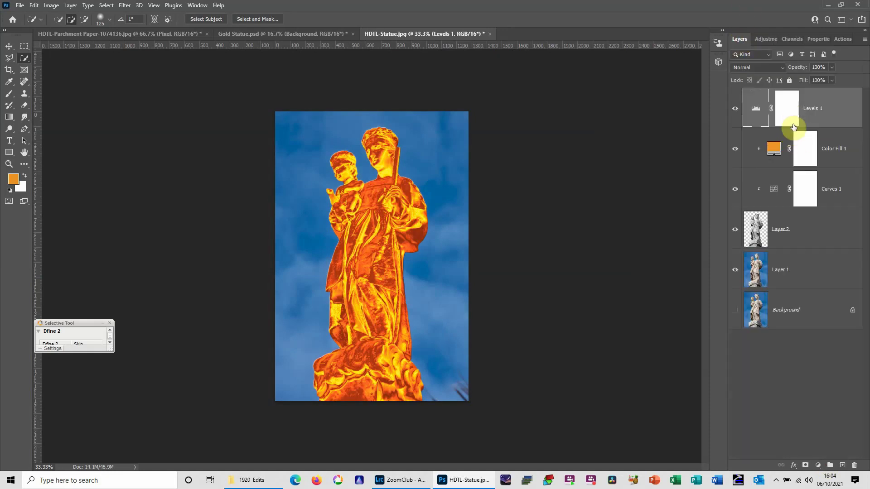
right_click(829, 108)
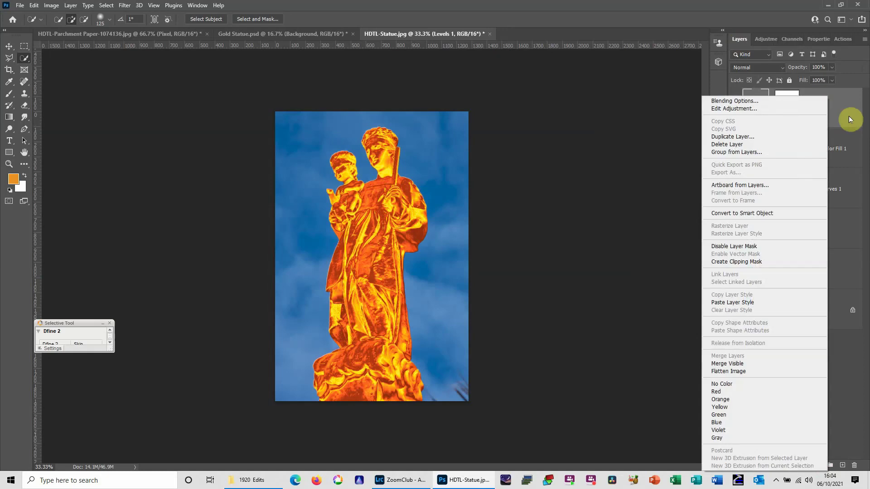
click(758, 262)
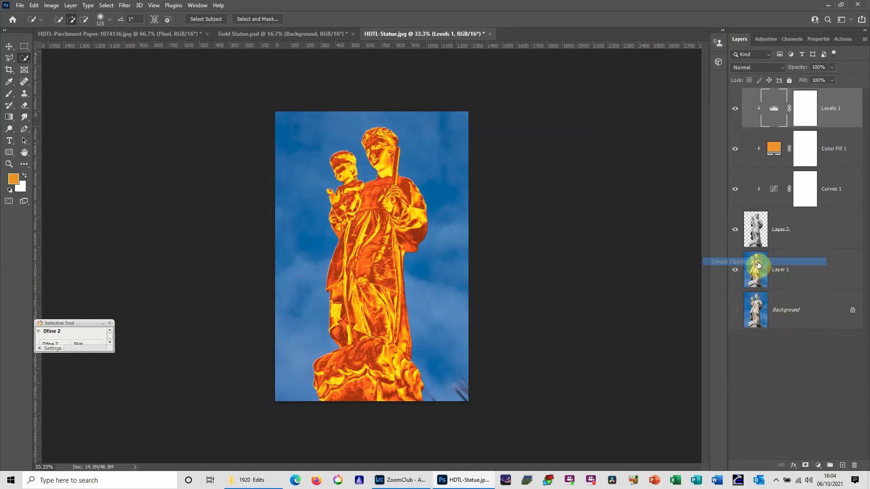
double_click(774, 109)
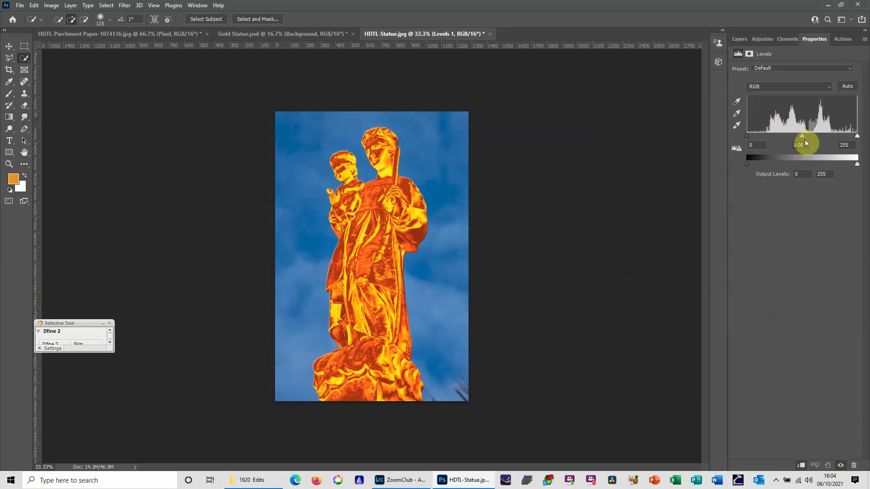
mouse_move(801, 136)
mouse_down()
mouse_move(812, 137)
mouse_move(776, 138)
mouse_move(825, 140)
mouse_move(811, 137)
mouse_up()
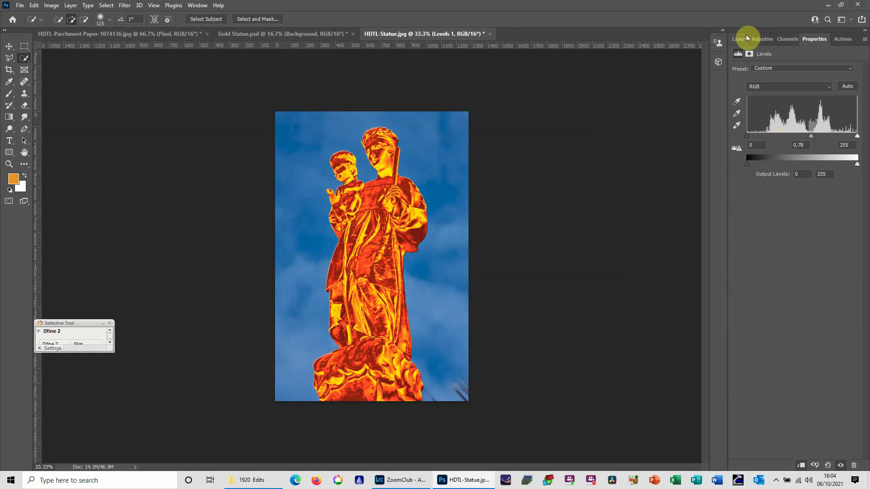
Step: Move Levels 1 below Curves 1, directly above Layer 2, and set its midtone level to 0.60
click(736, 40)
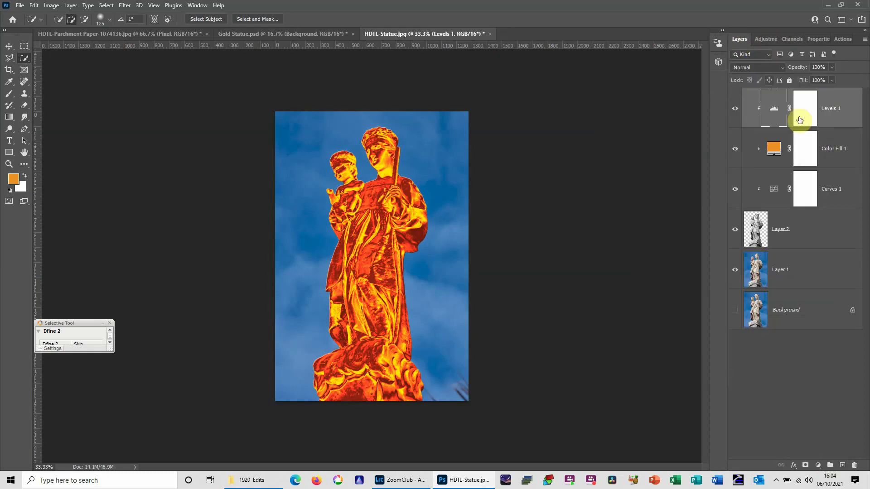
drag(777, 110, 778, 206)
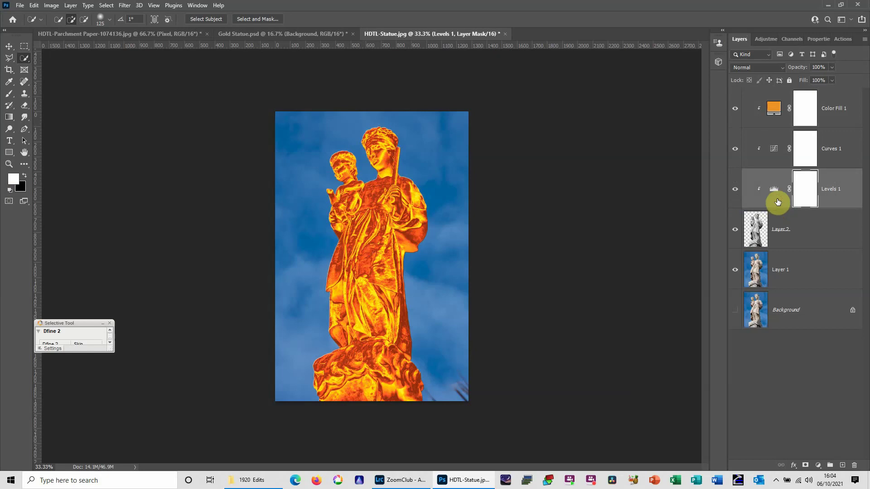
double_click(775, 192)
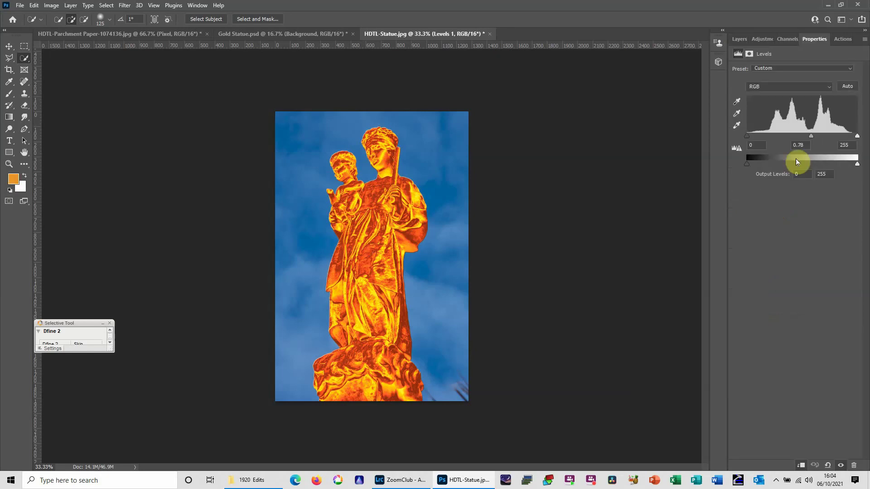
mouse_move(813, 136)
mouse_down()
mouse_move(793, 137)
mouse_move(819, 138)
mouse_up()
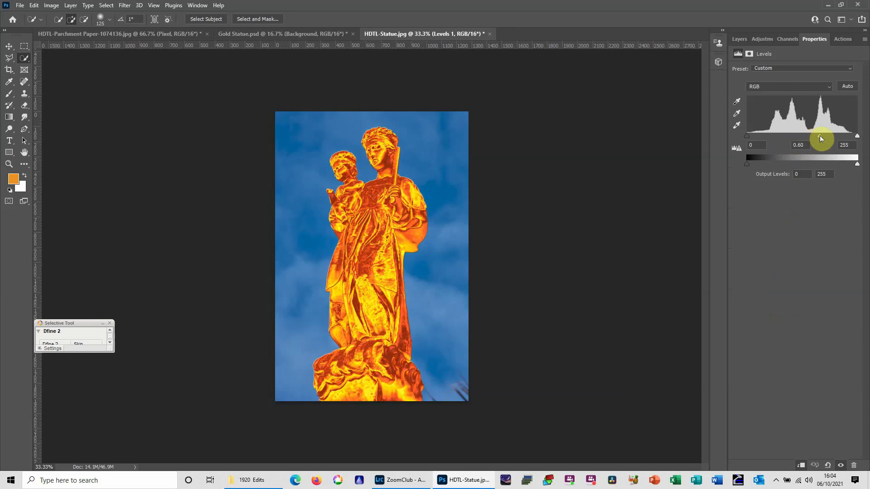
click(739, 39)
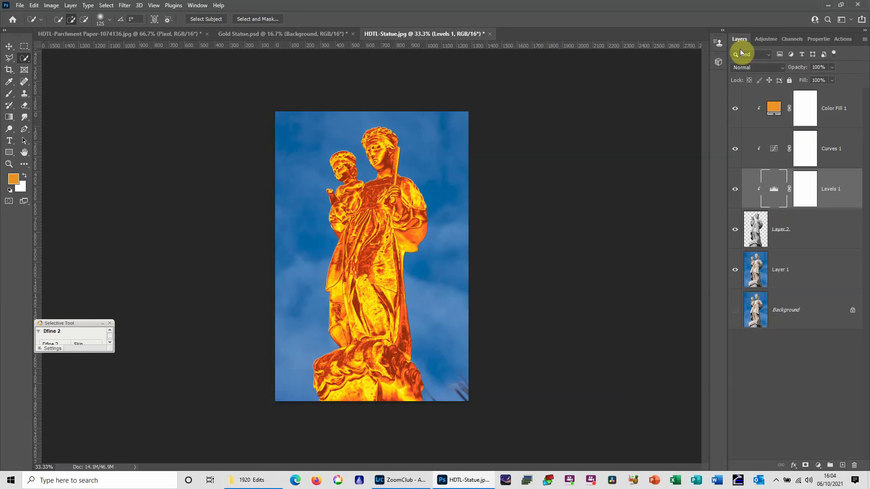
mouse_move(774, 188)
mouse_down()
mouse_move(769, 91)
mouse_move(755, 210)
mouse_move(779, 195)
mouse_move(780, 98)
mouse_move(766, 197)
mouse_up()
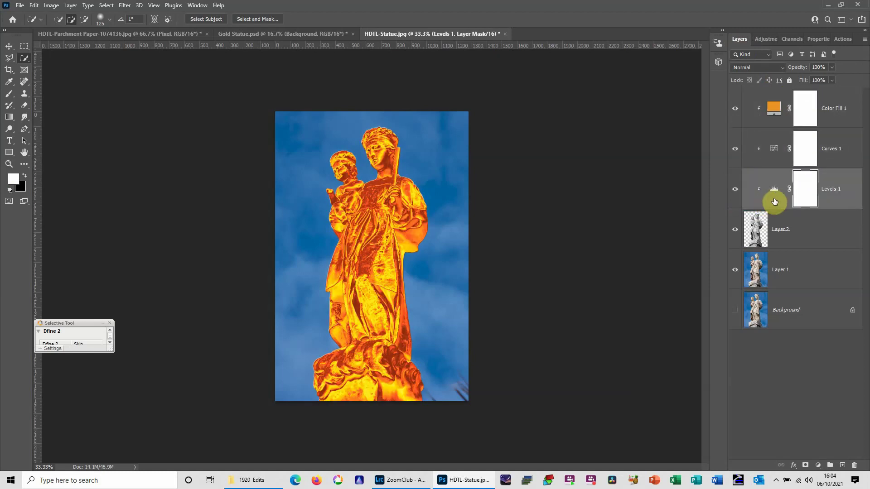
Step: Set the midtone level of the Levels 1 adjustment to 0.68
double_click(778, 193)
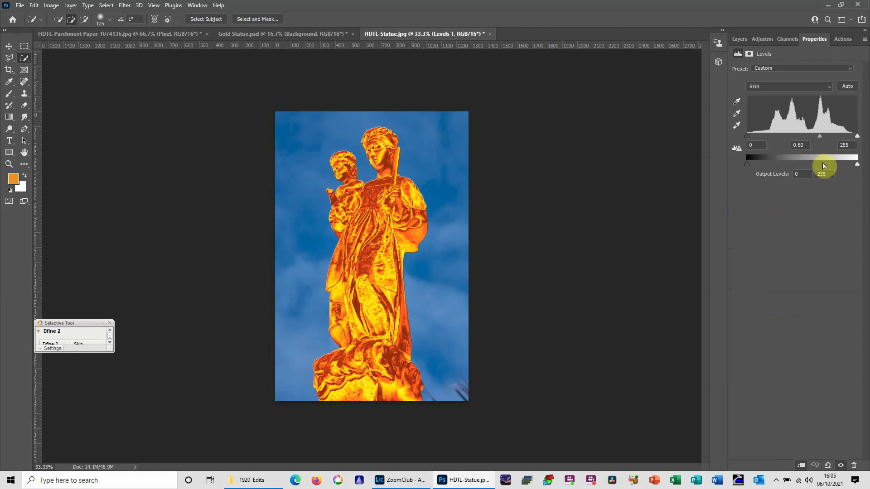
drag(818, 137, 816, 137)
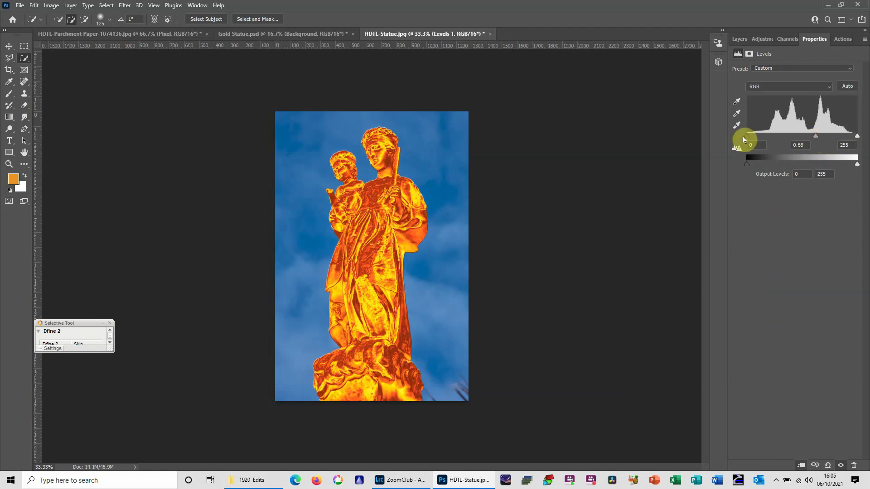
mouse_move(747, 136)
mouse_down()
mouse_move(765, 135)
mouse_move(730, 136)
mouse_up()
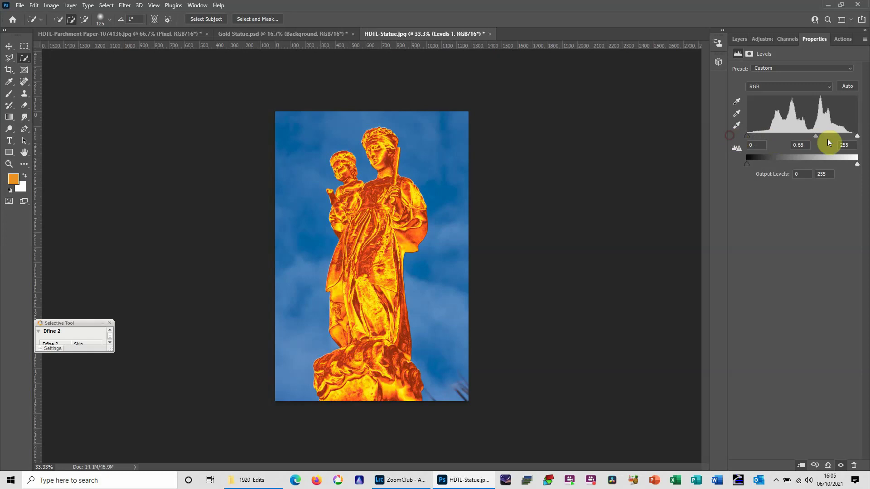
mouse_move(856, 136)
mouse_down()
mouse_move(843, 137)
mouse_move(865, 136)
mouse_up()
click(736, 40)
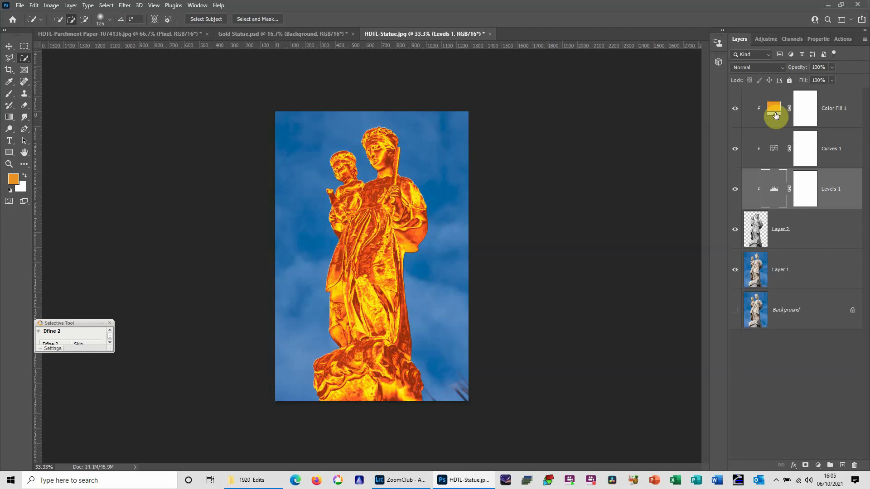
click(759, 237)
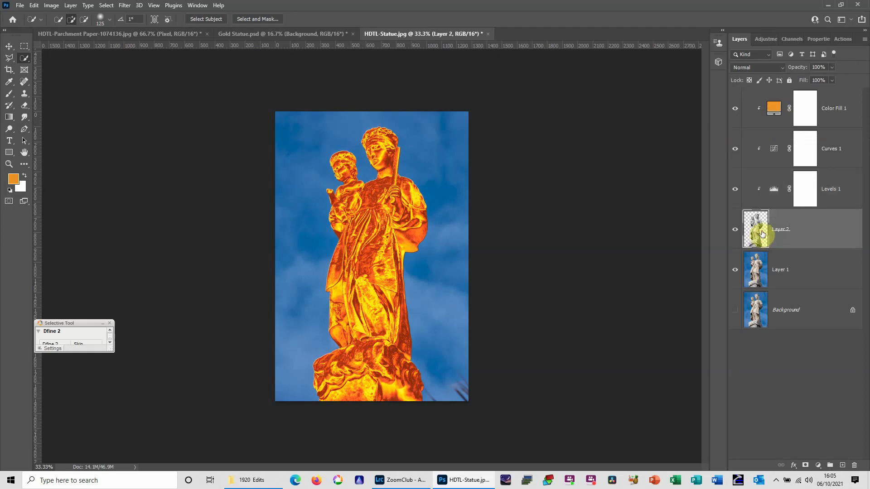
click(774, 191)
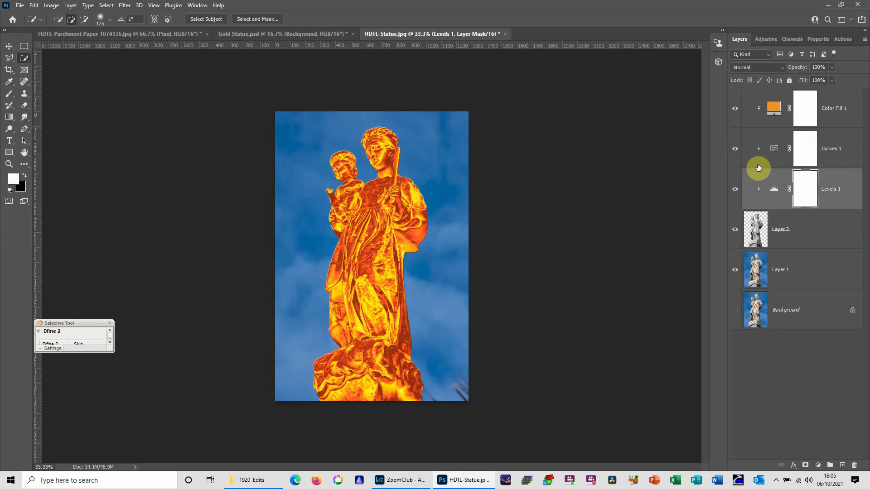
Step: Raise the two low points of Curves 1 to input 61, output 69 and input 199, output 68, and set its middle peak to input 135, output 212
double_click(776, 152)
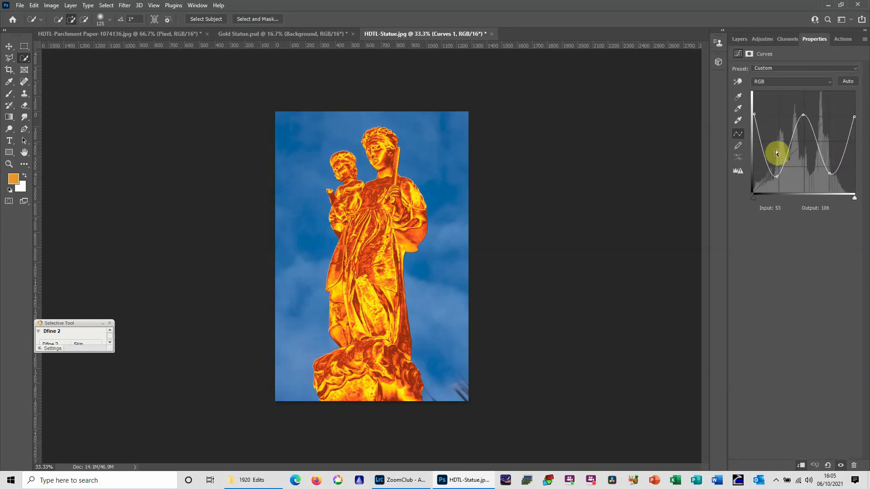
drag(775, 176, 777, 165)
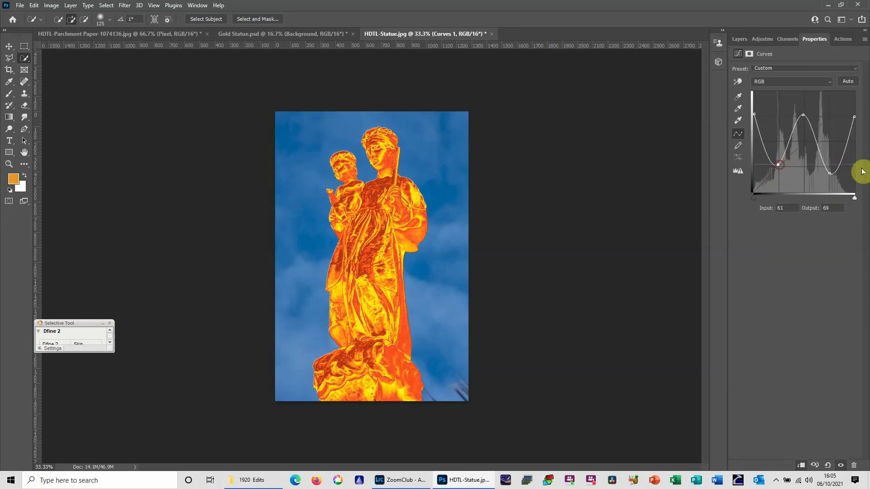
drag(835, 172, 838, 165)
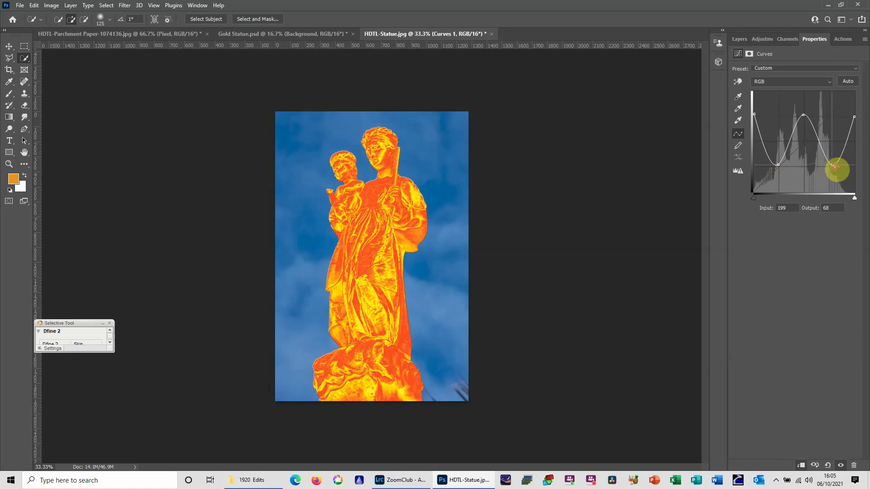
drag(807, 123, 806, 137)
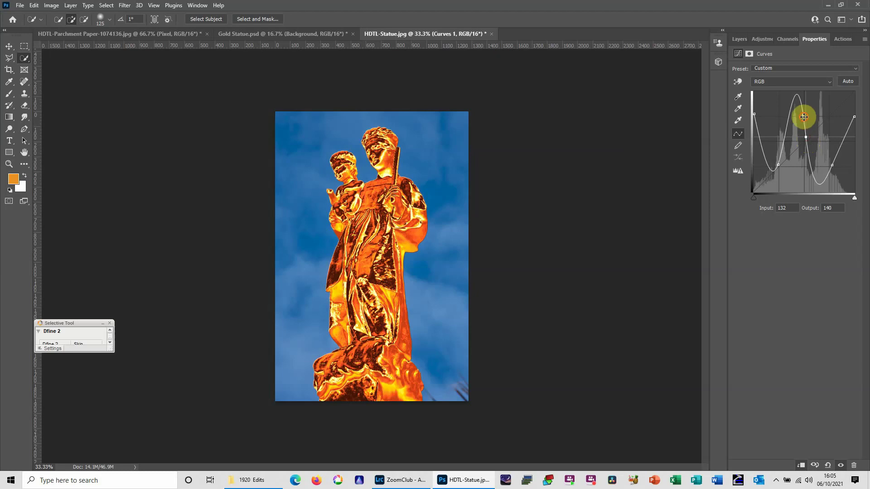
mouse_move(803, 115)
mouse_down()
mouse_move(808, 124)
mouse_move(807, 109)
mouse_up()
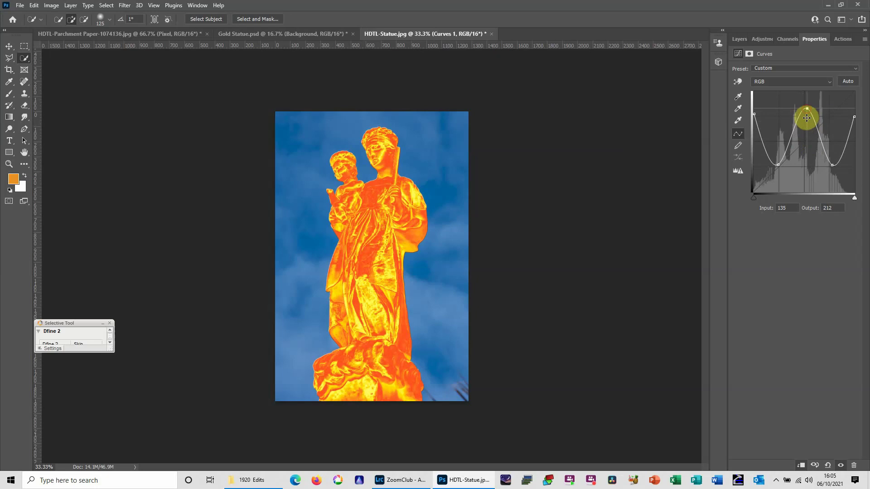
Step: Lower the first dip of Curves 1 to input 61, output 52, and add a point at input 209, output 58
click(776, 163)
drag(776, 162, 776, 171)
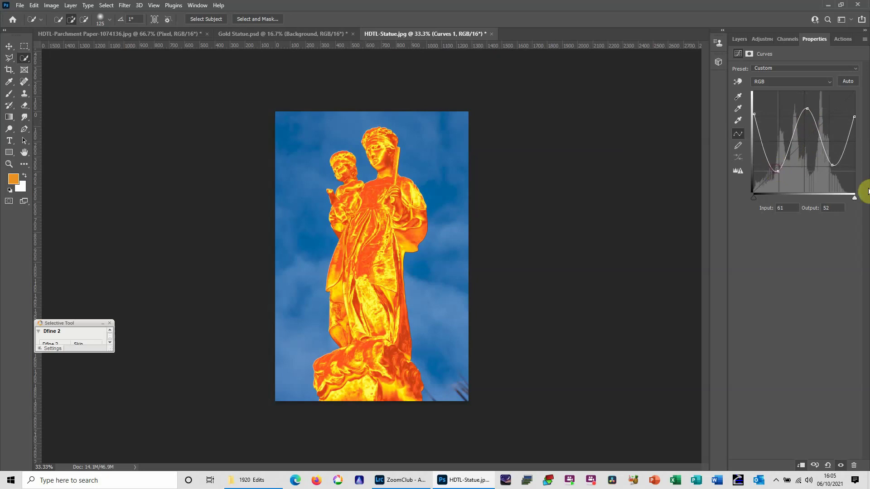
drag(833, 165, 836, 169)
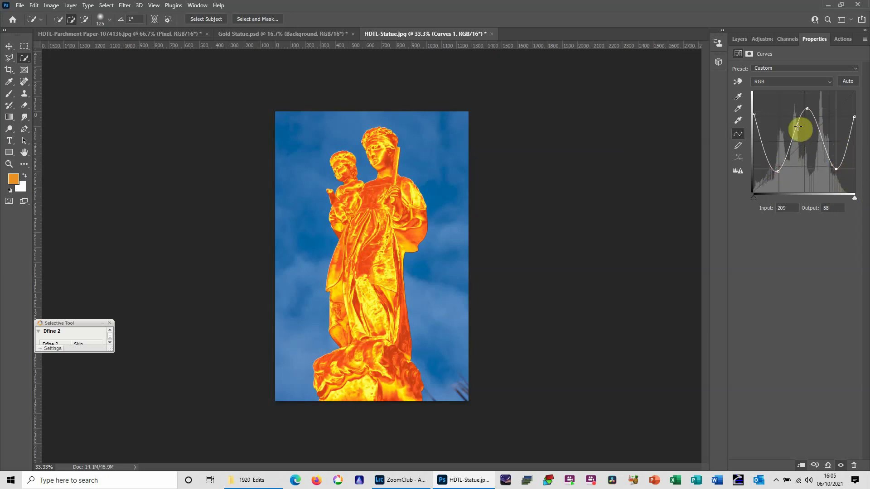
Step: Lower the end points of Curves 1 to output 87 at input 0 and output 96 at input 255
click(755, 114)
drag(756, 102, 744, 158)
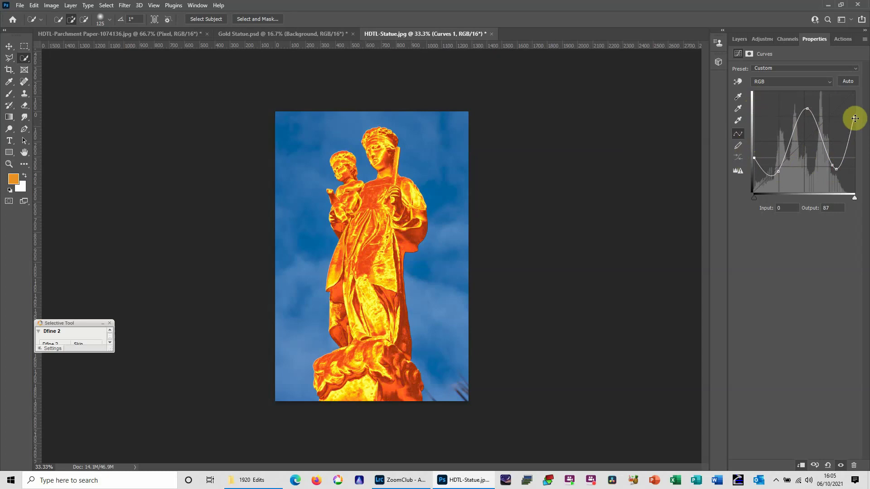
drag(854, 117, 857, 153)
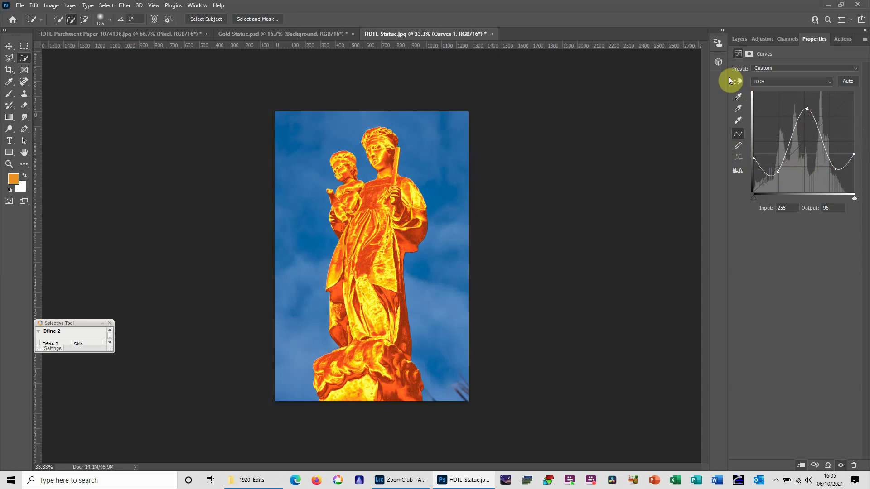
click(736, 41)
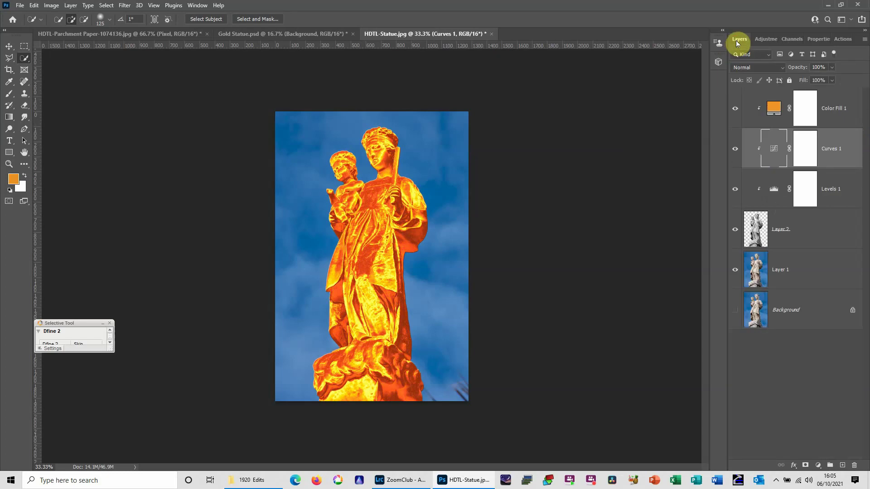
Step: Change the Color Fill 1 colour to a darker, slightly less saturated orange
double_click(774, 110)
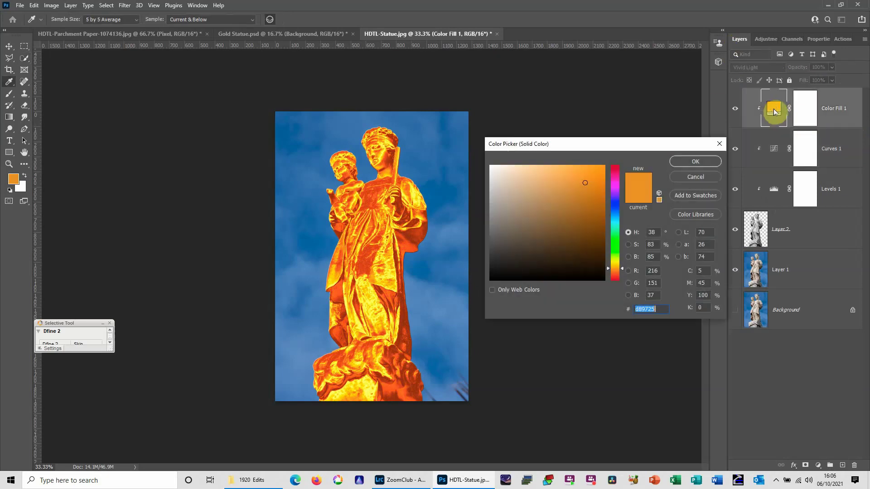
mouse_move(588, 185)
mouse_down()
mouse_move(588, 198)
mouse_move(567, 200)
mouse_move(585, 199)
mouse_move(585, 207)
mouse_move(582, 196)
mouse_up()
click(696, 162)
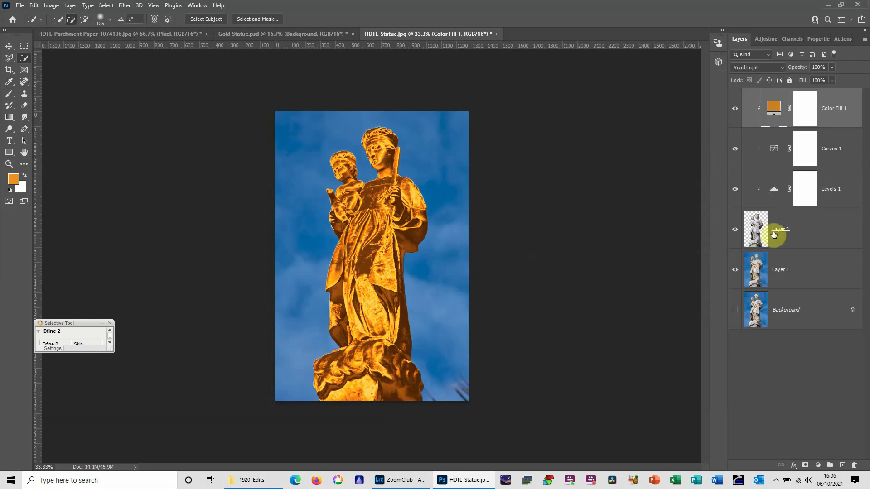
Step: Rename the statue cutout layer, Layer 2, as Statue
click(757, 236)
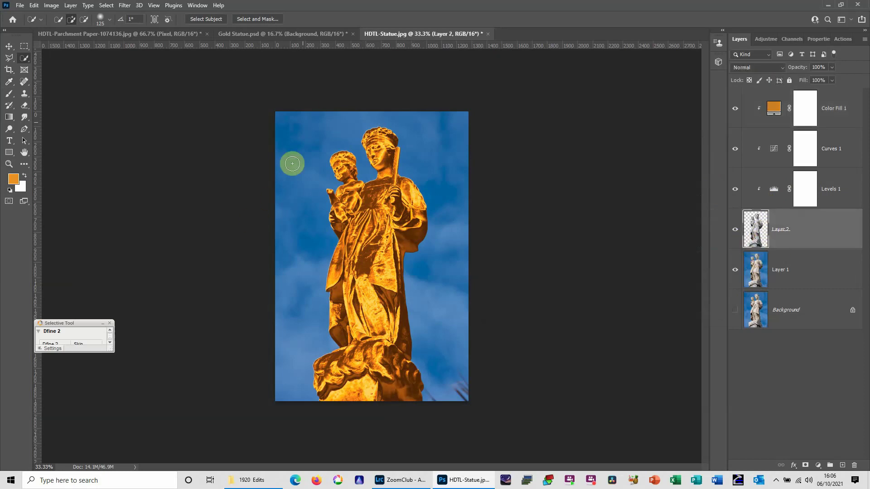
click(762, 227)
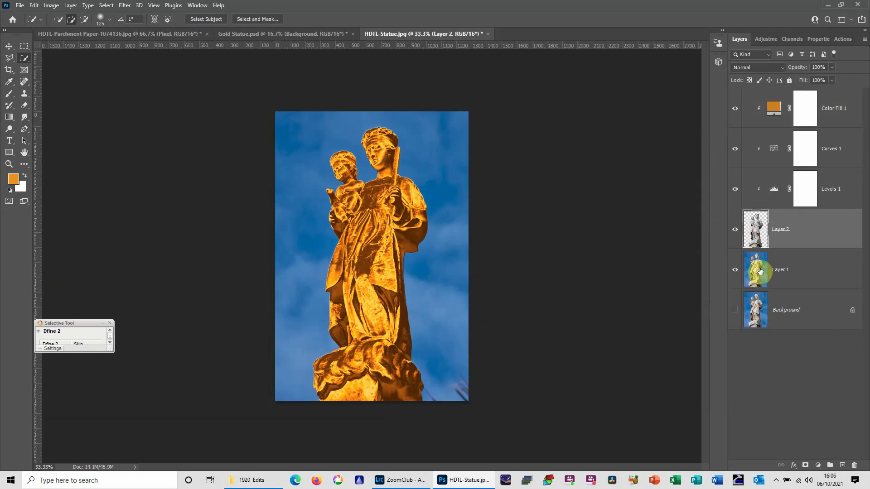
double_click(786, 229)
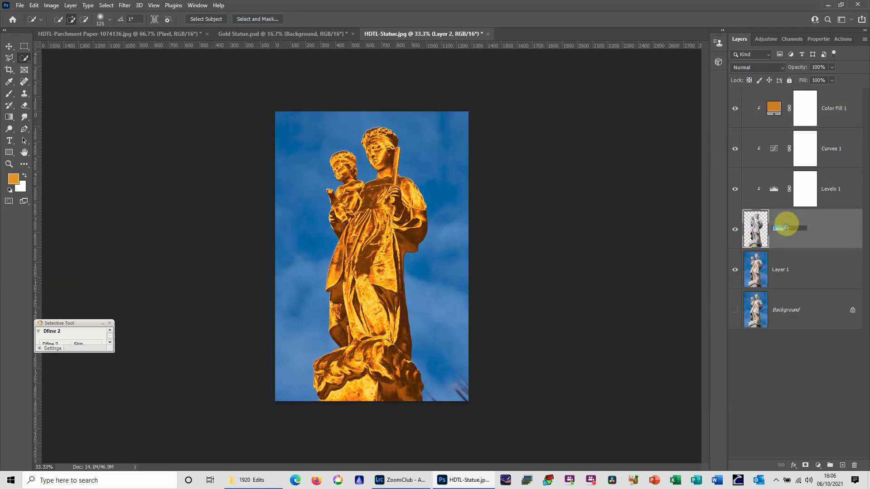
text(Statue2)
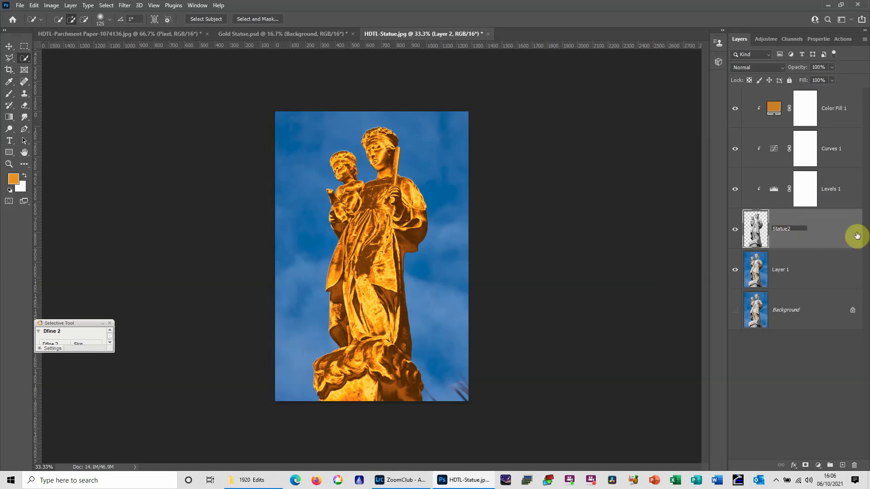
key(Return)
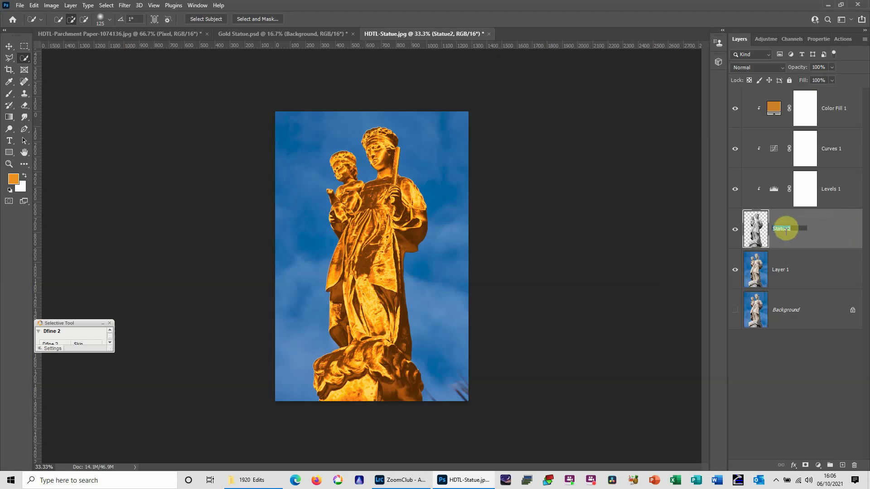
double_click(797, 231)
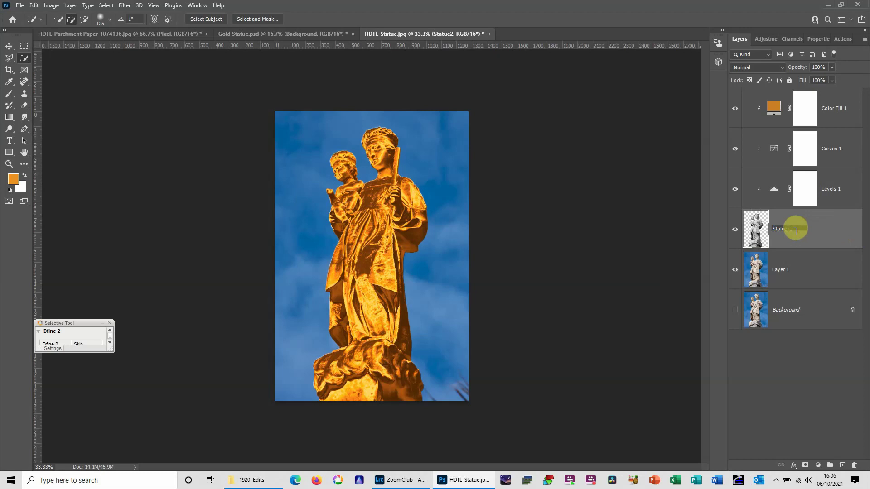
click(762, 385)
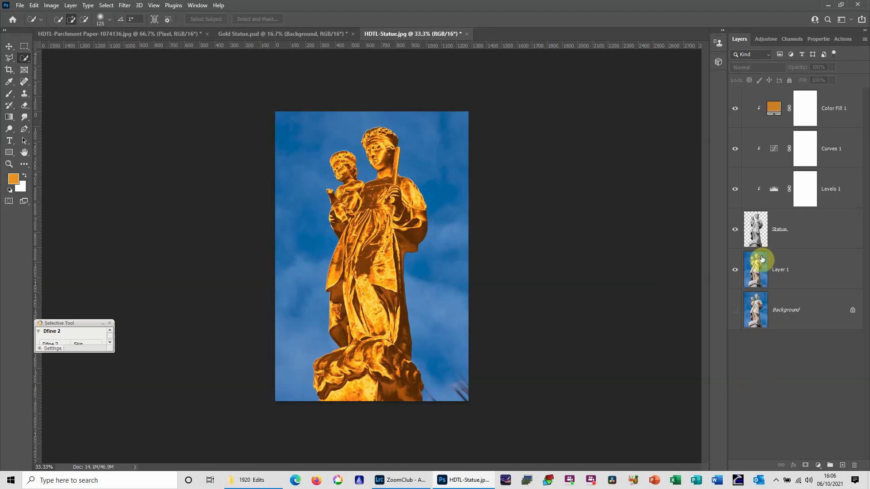
Step: Add a new empty layer between Layer 1 and the Statue layer
click(756, 270)
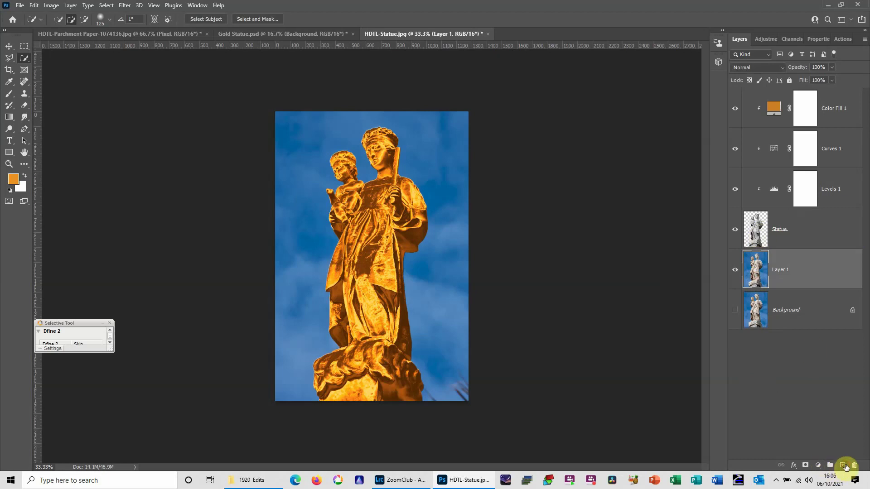
click(842, 466)
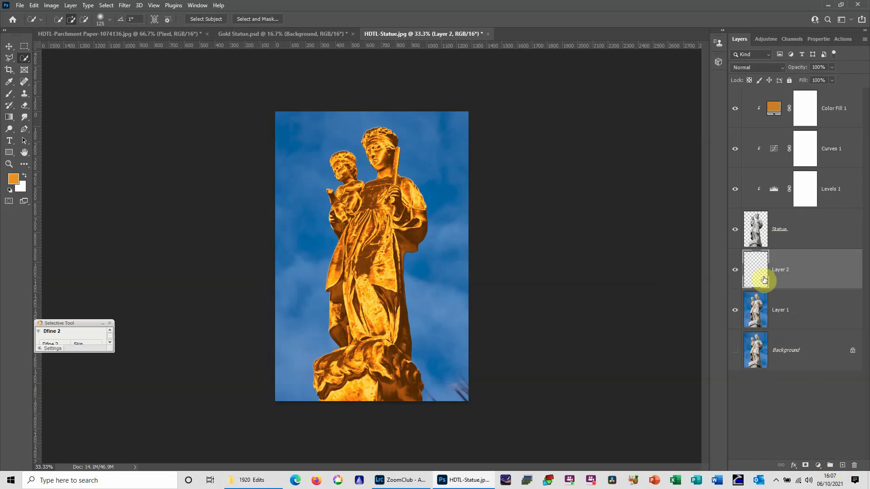
click(818, 467)
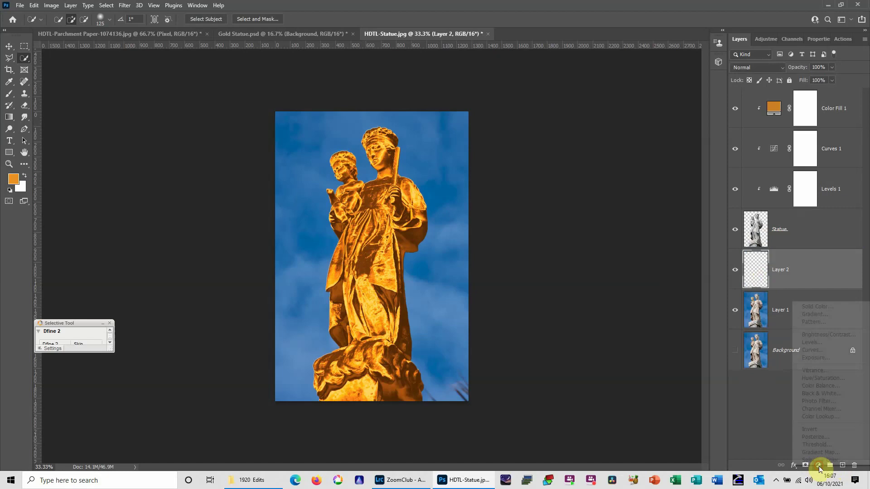
click(756, 262)
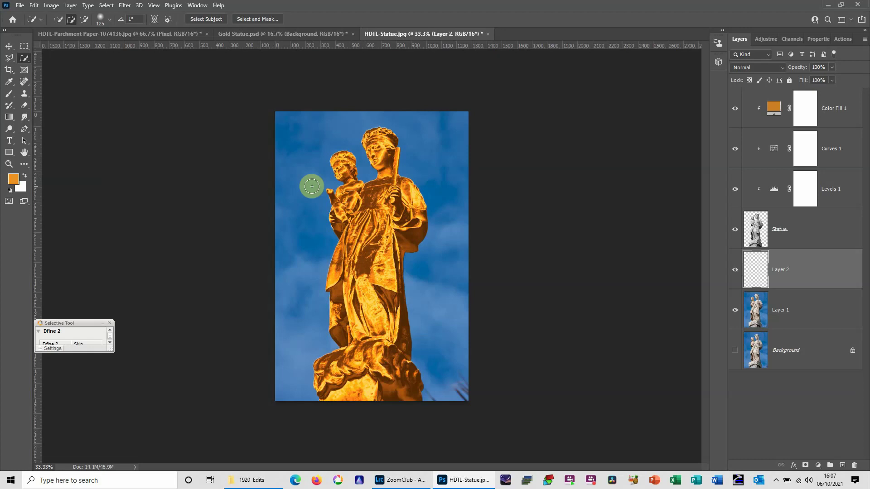
Step: Reset the colour swatches to default black and white, and fill the new empty layer with black
key(d)
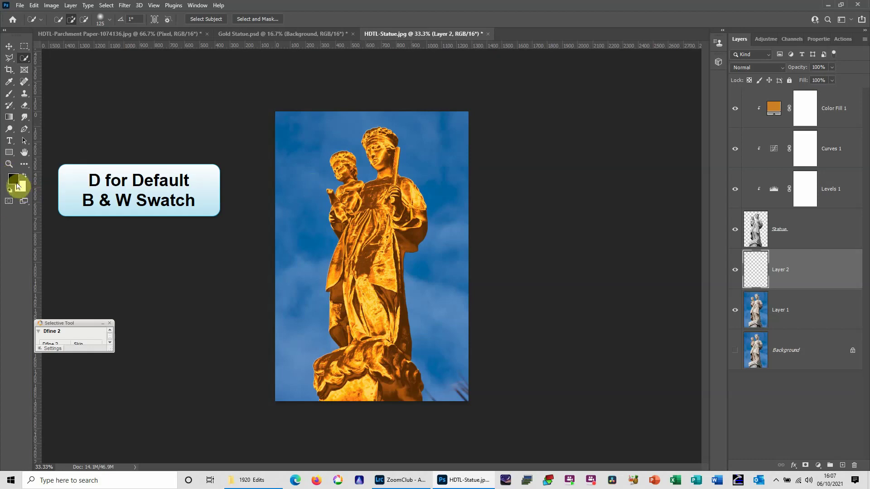
click(34, 5)
click(54, 145)
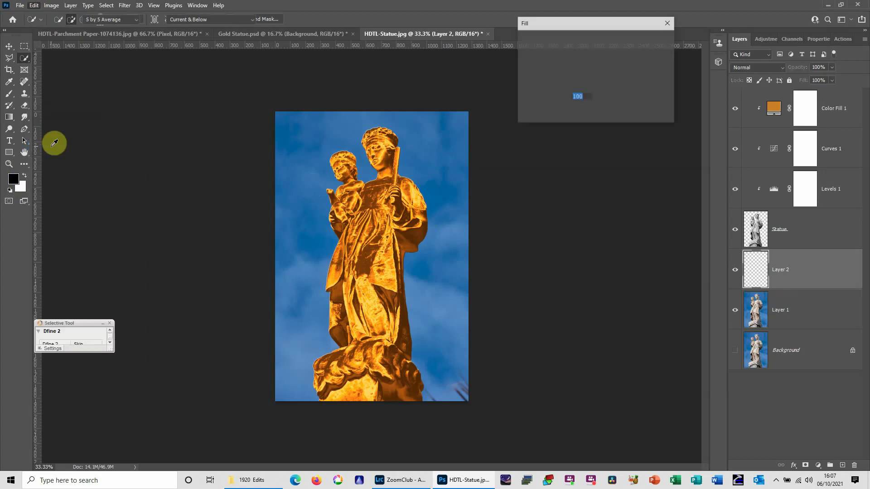
click(630, 39)
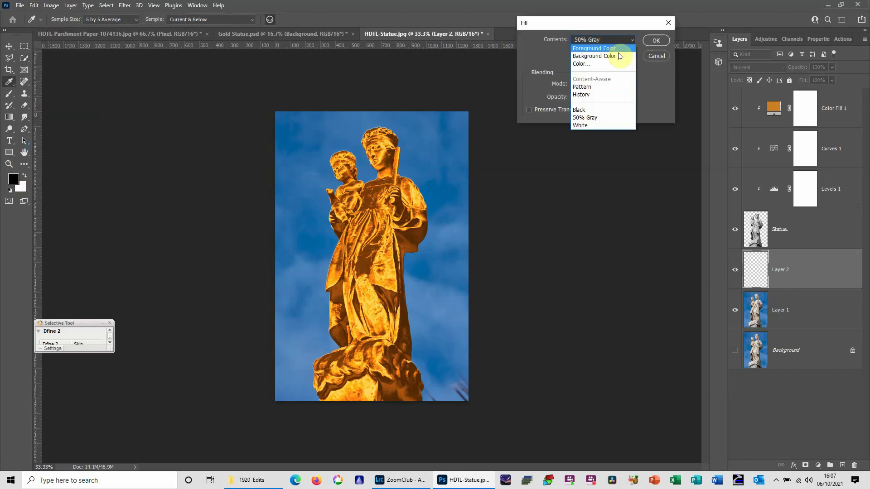
click(601, 110)
click(660, 41)
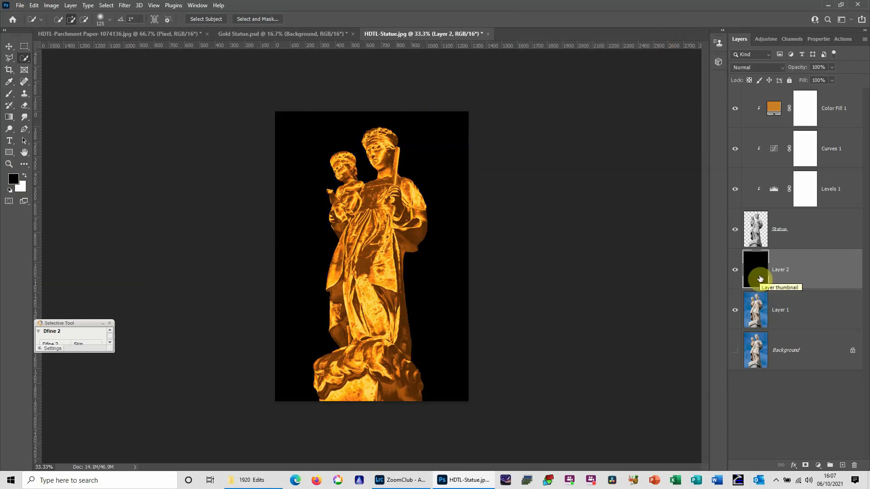
Step: Choose a dark orange-brown foreground colour with a hue of 27° and fill Layer 2 with it at 100% opacity
click(14, 180)
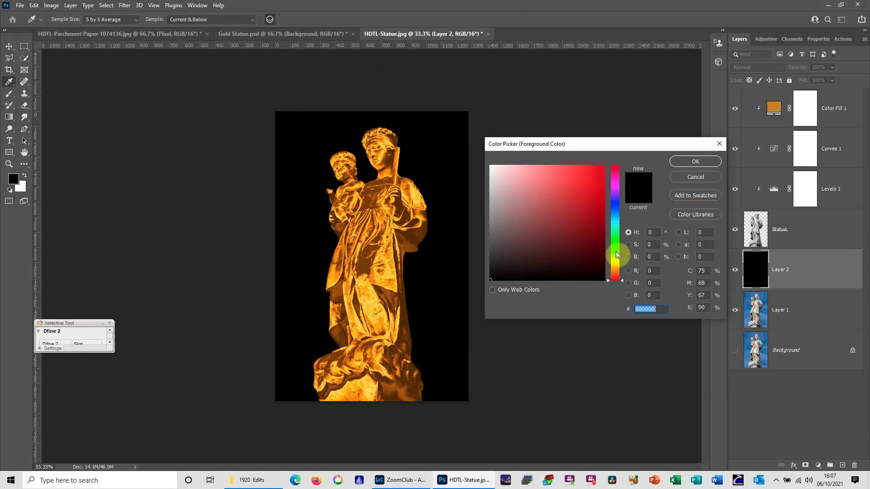
mouse_move(618, 269)
mouse_down()
mouse_move(617, 252)
mouse_move(616, 273)
mouse_up()
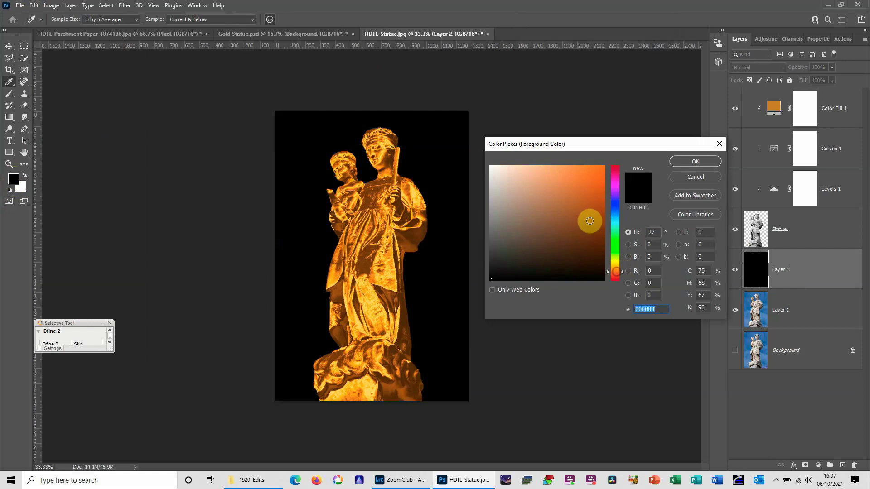
click(590, 220)
click(683, 161)
key(w)
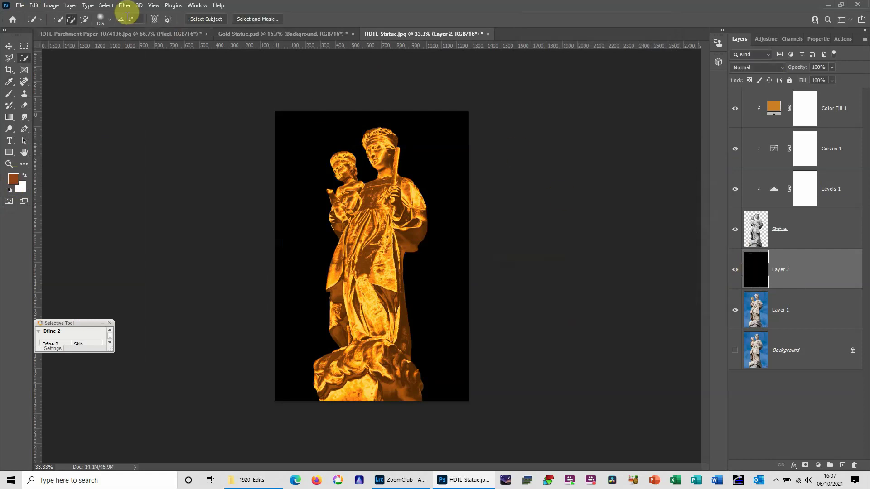
click(34, 5)
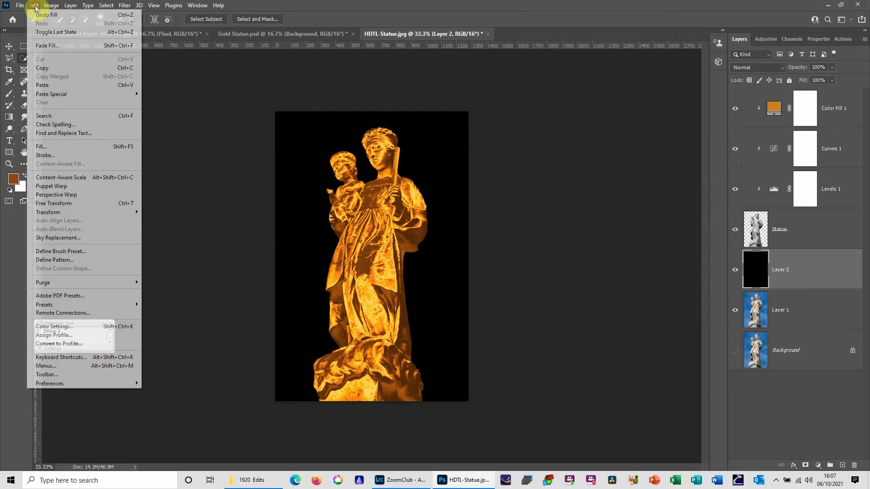
click(70, 150)
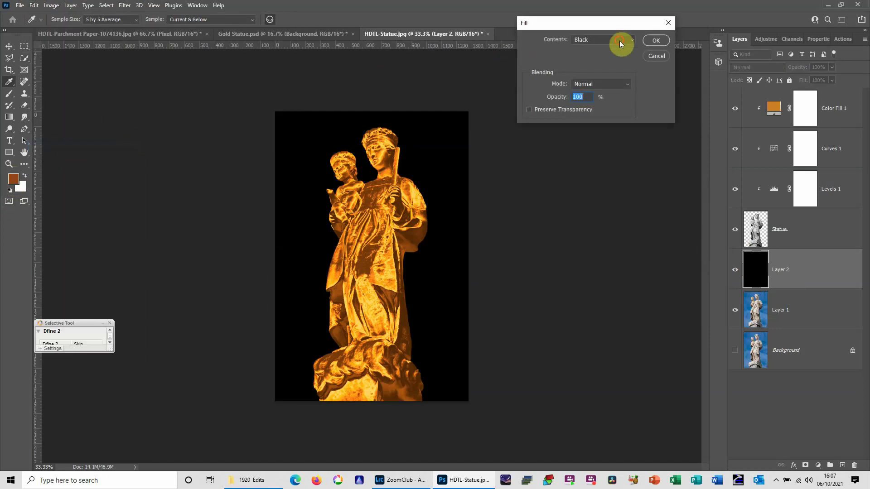
click(620, 41)
click(616, 50)
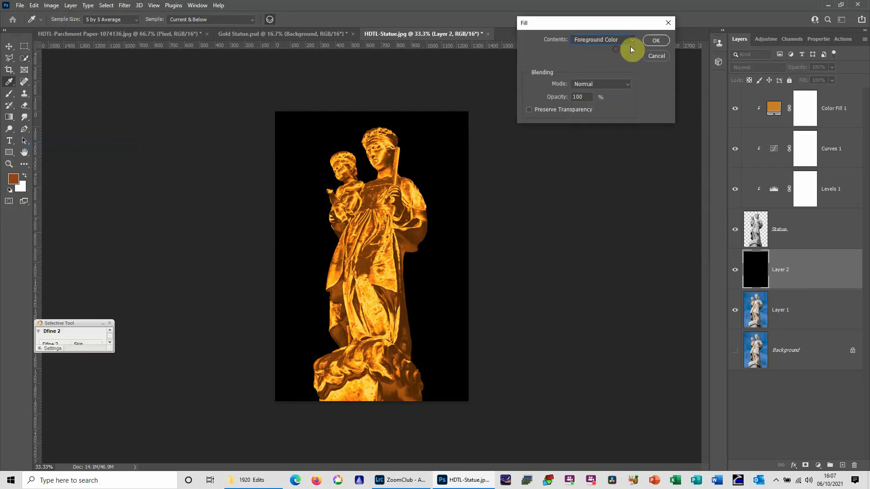
click(653, 40)
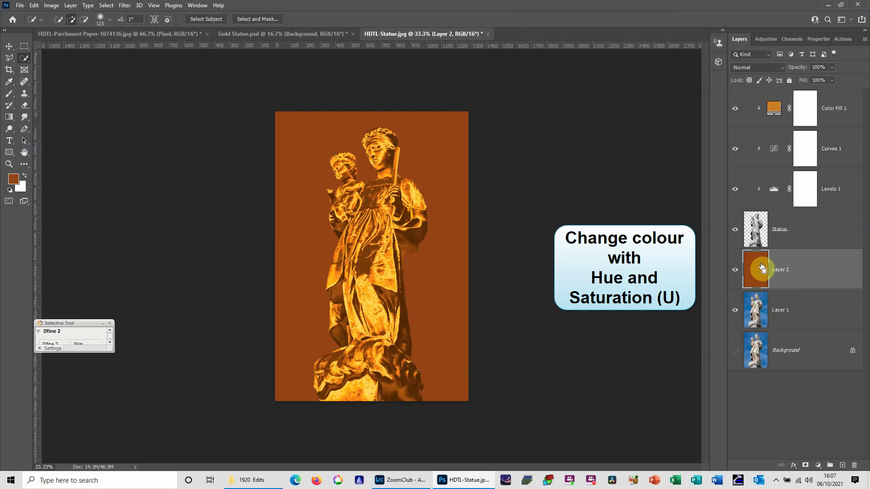
Step: Try shifting the hue of Layer 2's orange-brown fill with Hue/Saturation, and cancel the adjustment
key(ctrl+u)
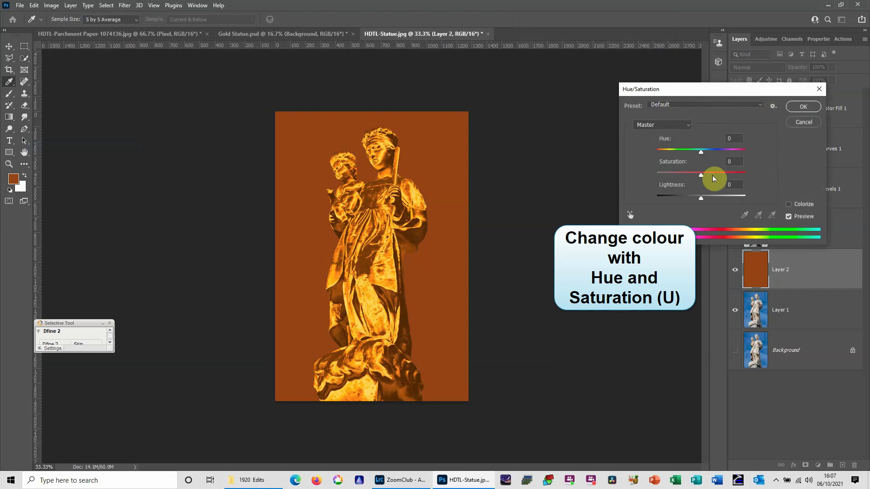
drag(701, 154, 669, 158)
click(803, 121)
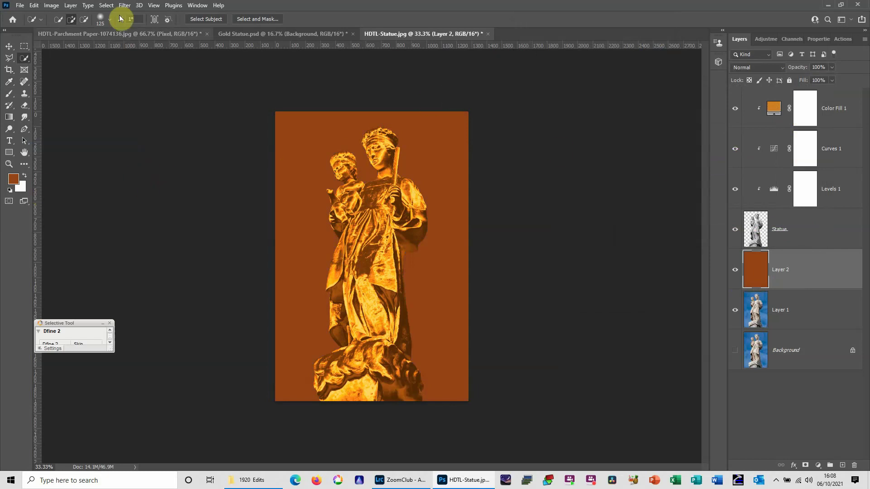
Step: Fill Layer 2 with black in Normal mode at 100% opacity
click(34, 6)
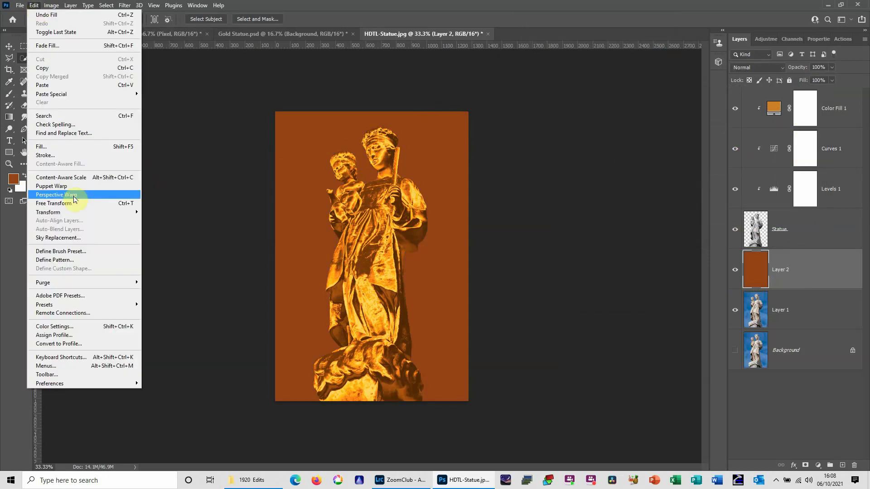
click(68, 148)
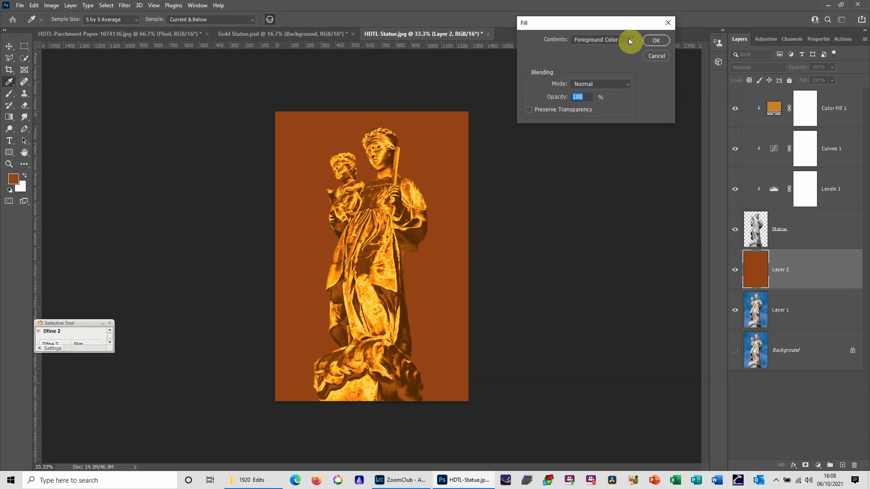
click(629, 39)
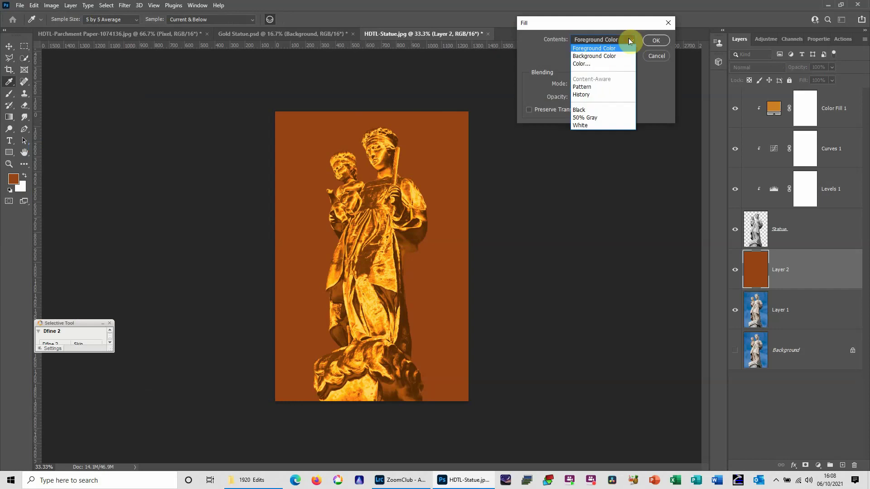
click(580, 110)
click(665, 40)
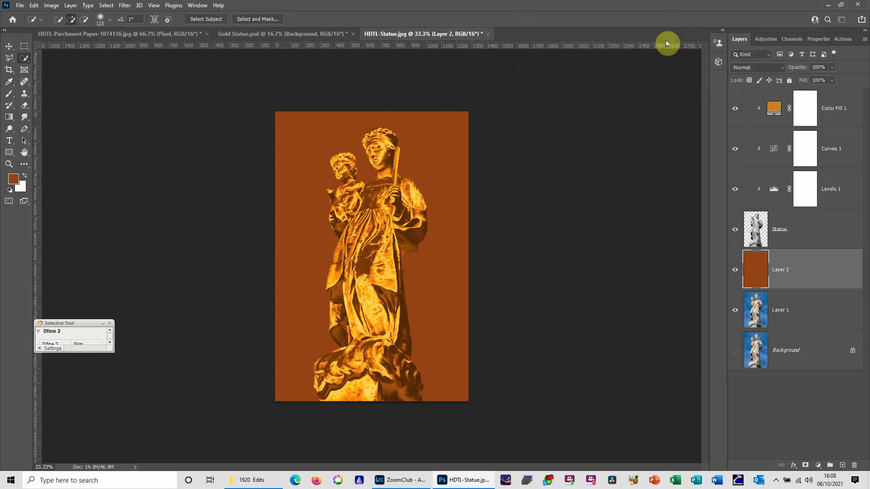
key(w)
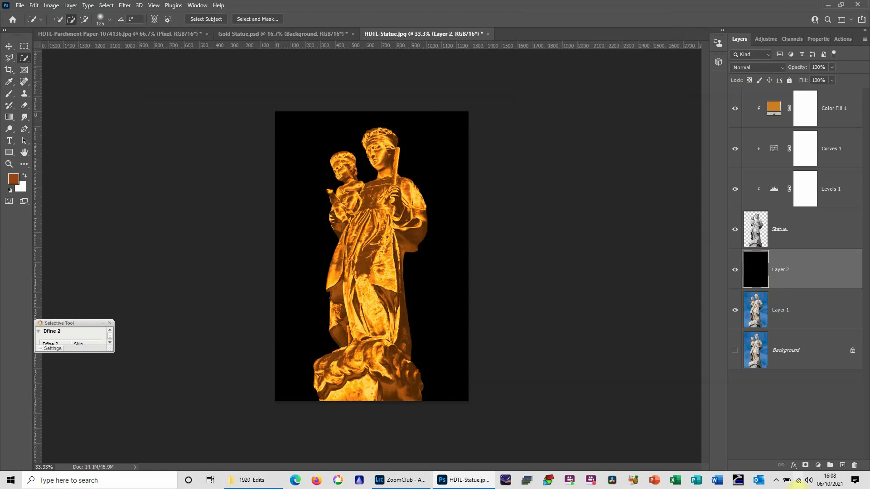
Step: Hide the black Layer 2 to bring back the blue sky of Layer 1, and select the Statue layer
click(762, 323)
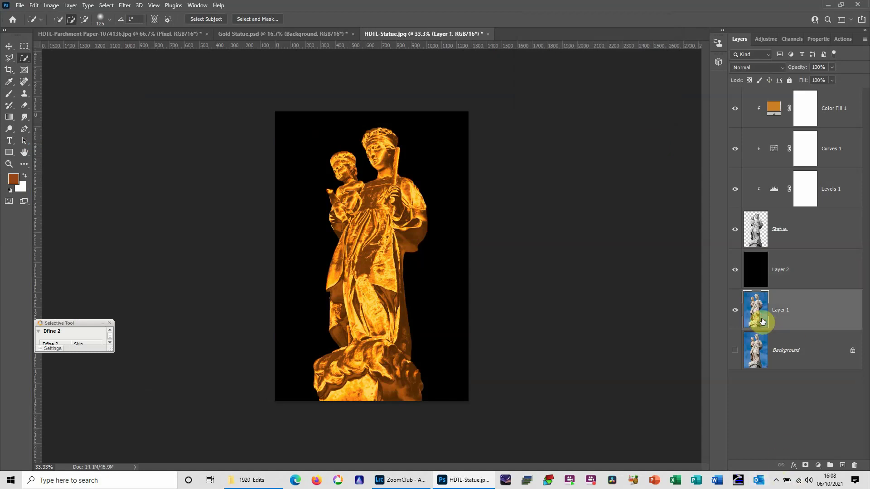
click(735, 269)
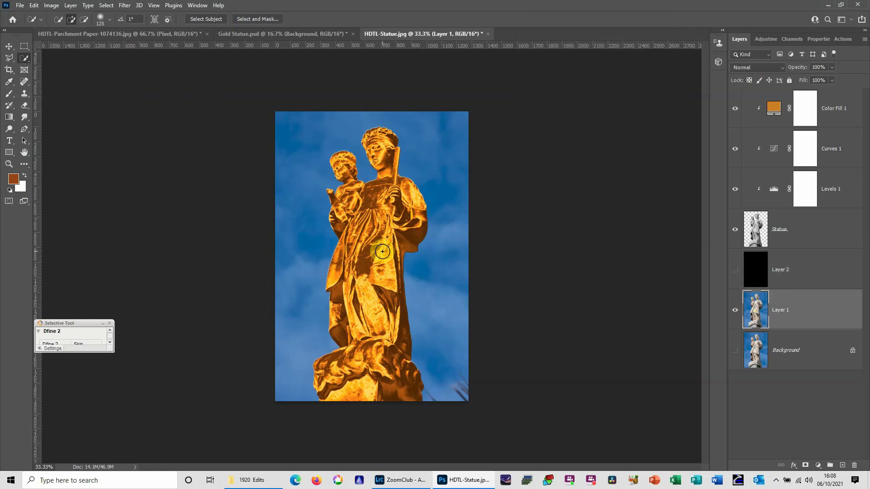
click(760, 235)
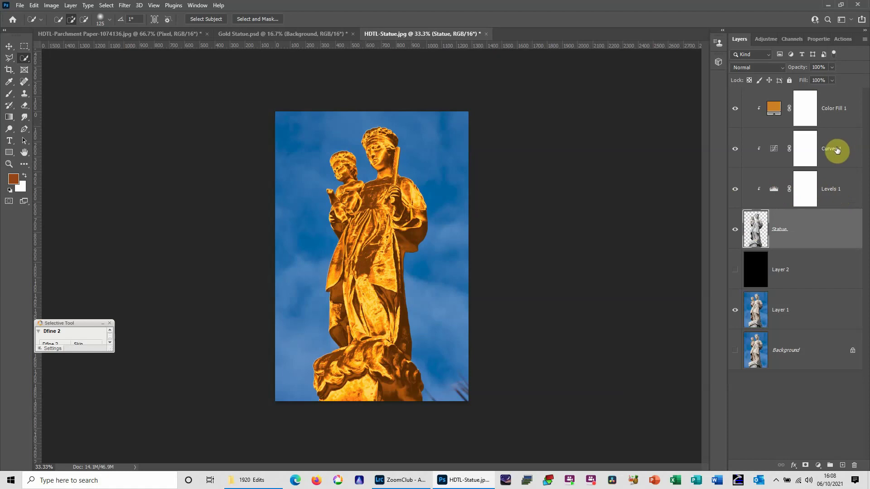
Step: Review what each clipped adjustment contributes by toggling Levels 1 and Color Fill 1 and inspecting the curve of Curves 1
click(736, 190)
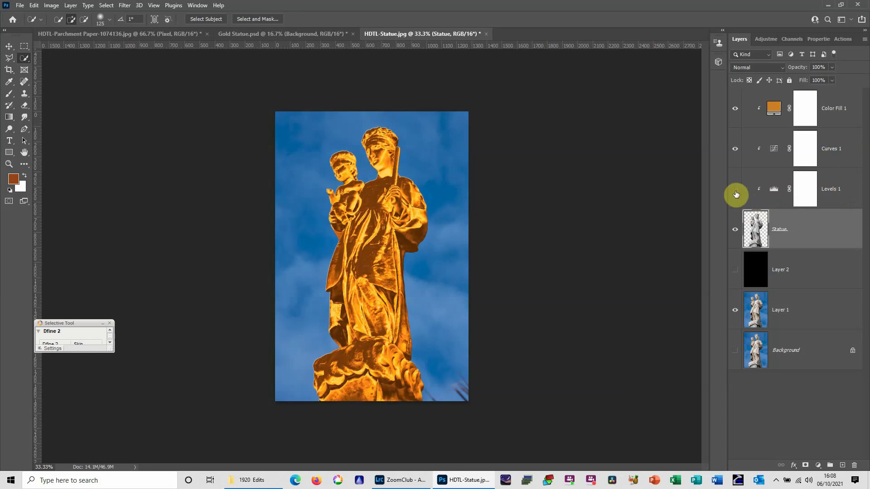
click(735, 189)
click(736, 190)
double_click(773, 155)
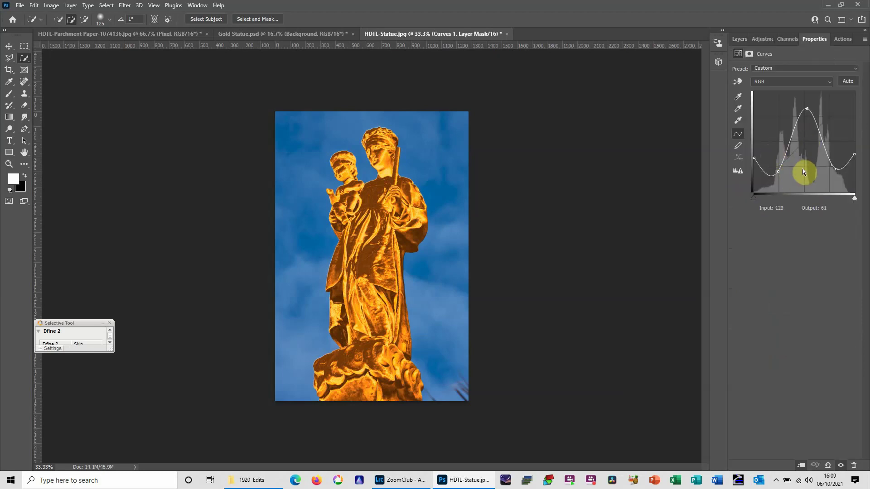
click(738, 39)
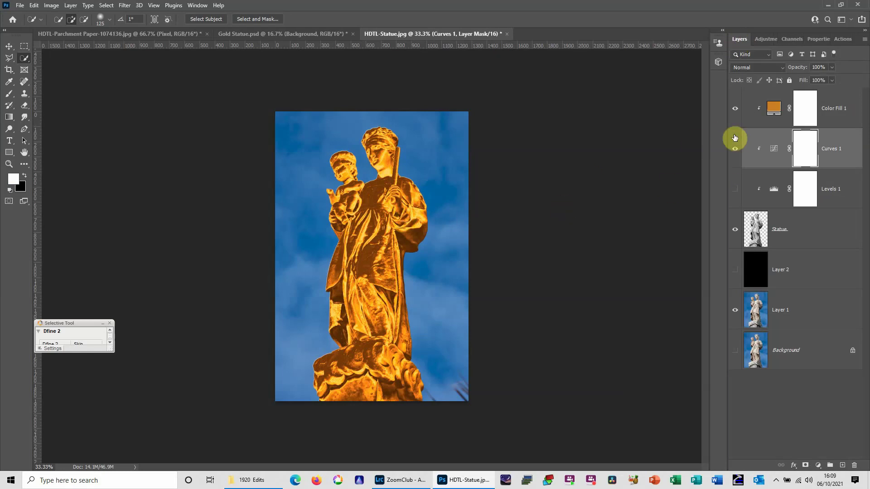
click(735, 108)
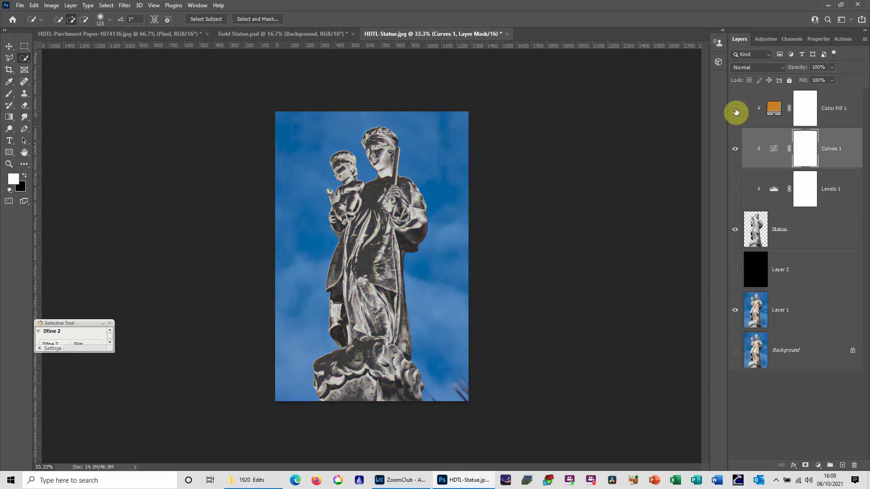
click(735, 108)
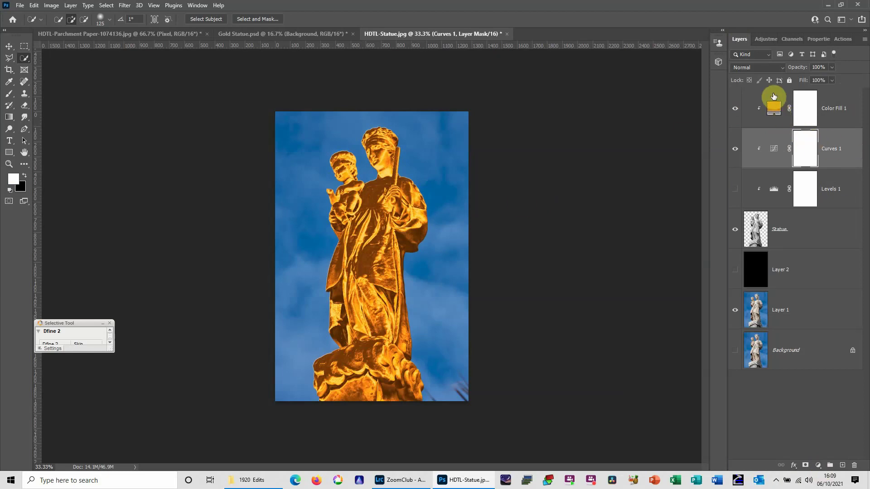
click(735, 190)
click(776, 194)
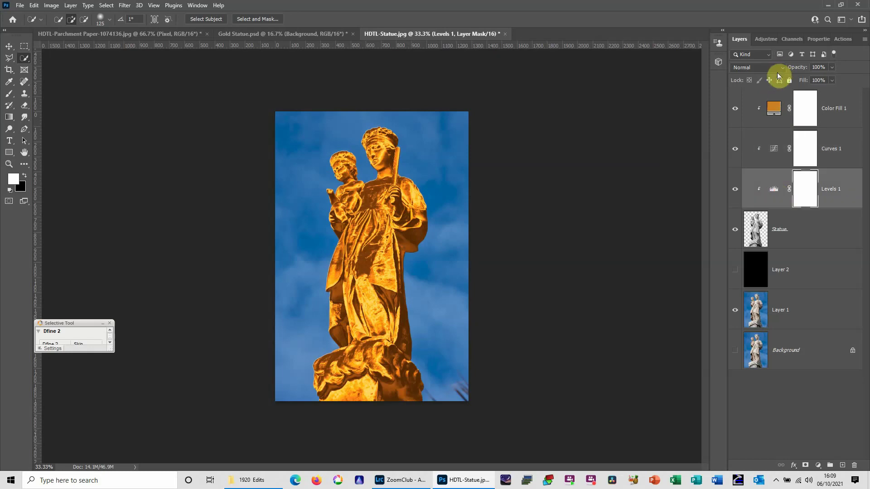
mouse_move(777, 192)
mouse_down()
mouse_move(777, 212)
mouse_move(780, 201)
mouse_up()
Step: Group the Color Fill 1, Curves 1, Levels 1 and Statue layers together
click(840, 109)
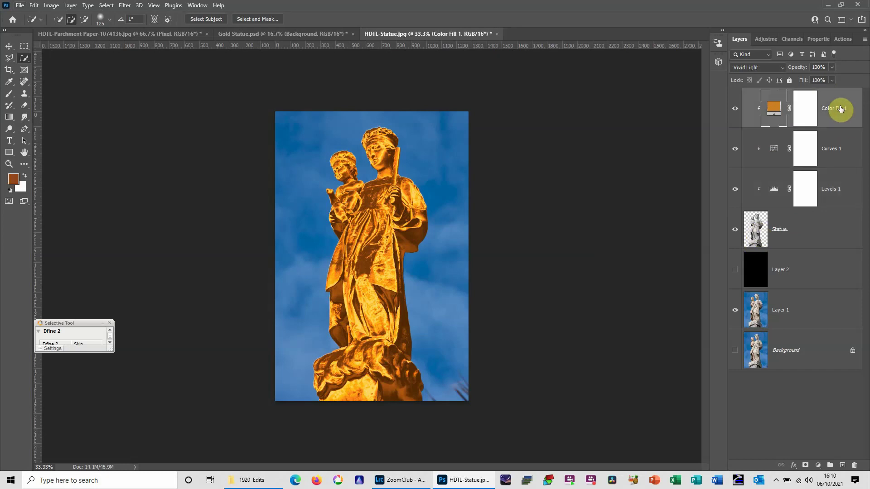
shift+click(823, 236)
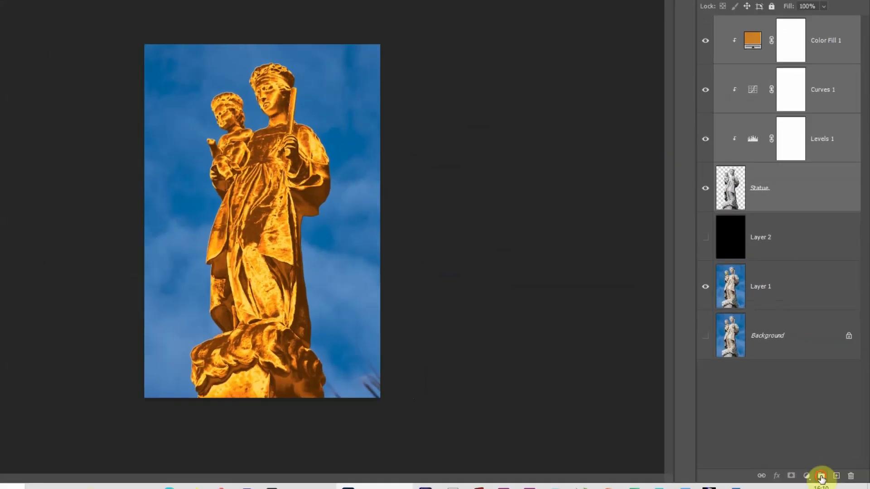
click(817, 481)
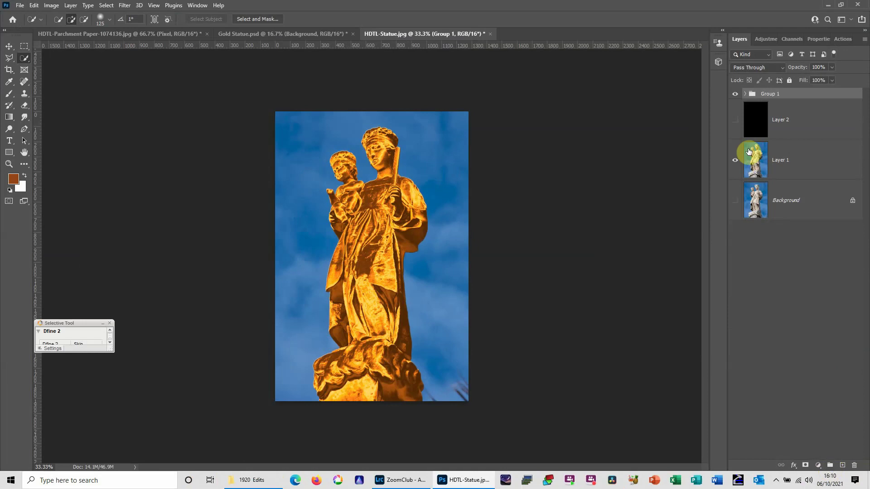
Step: Compare the gold statue with the original stone statue by repeatedly toggling the visibility of Group 1
click(735, 96)
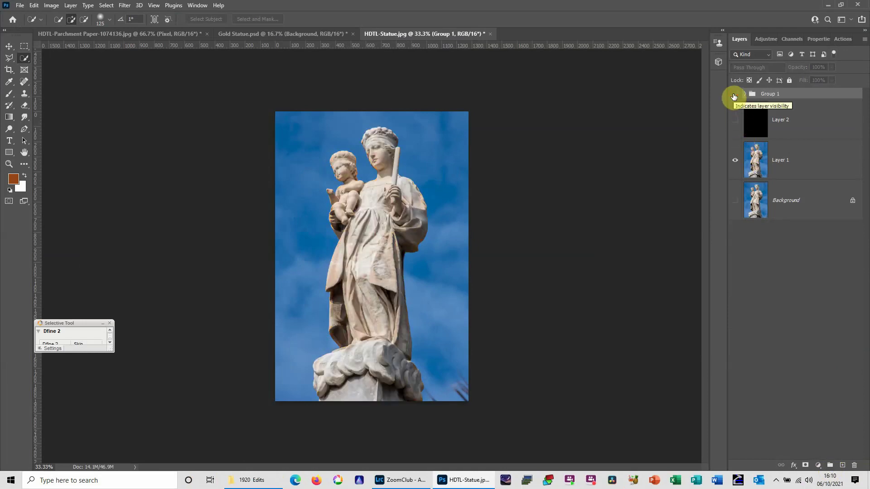
click(735, 96)
click(735, 96)
click(735, 96)
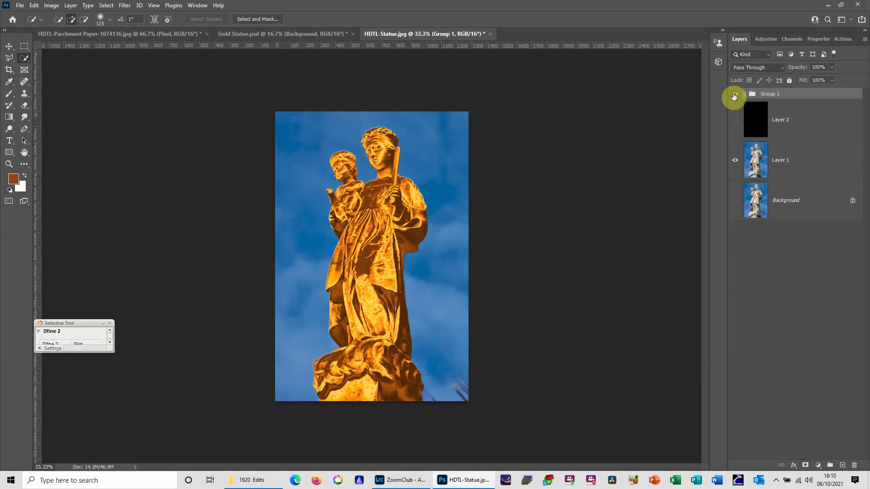
click(735, 96)
click(735, 96)
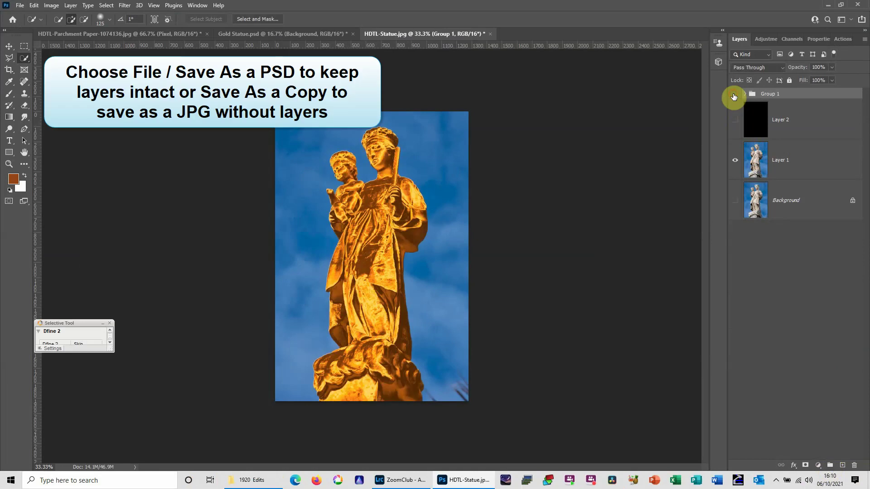
click(735, 96)
click(735, 96)
Step: View the Gold Statue.psd and parchment GOLD text documents, and switch to Lightroom Classic to browse the gold text, metal type, parchment and statue photos
click(262, 36)
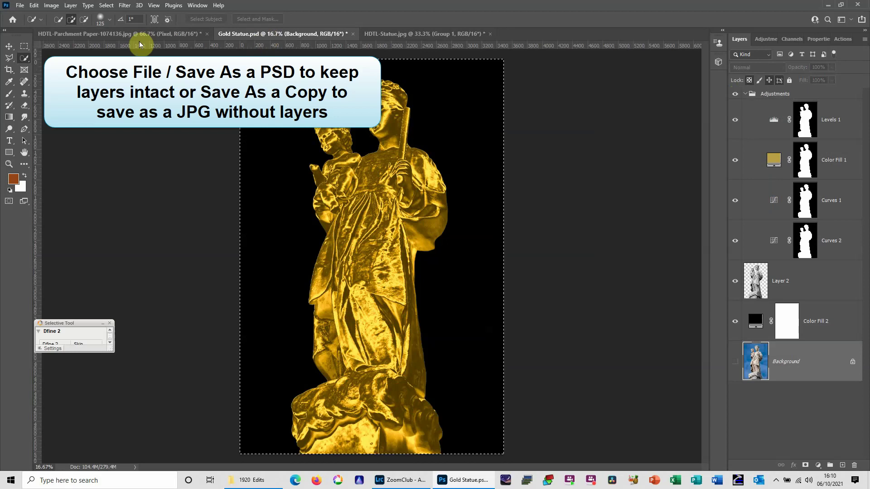
click(139, 35)
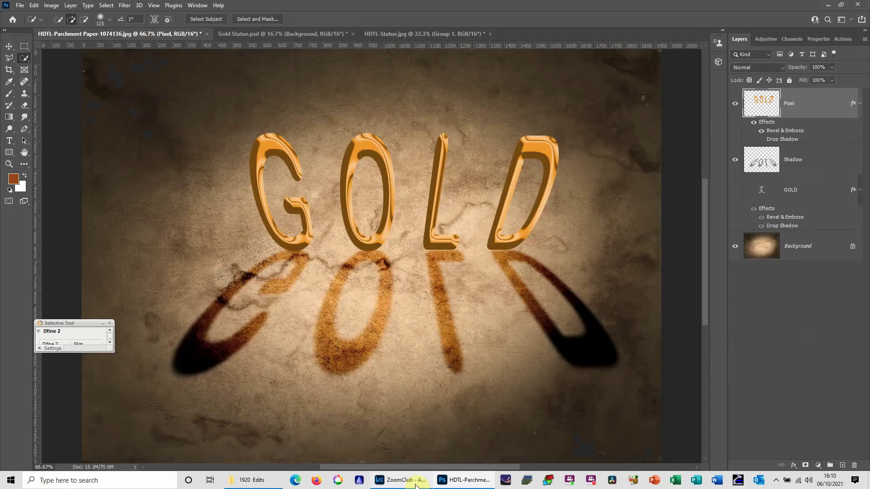
click(410, 481)
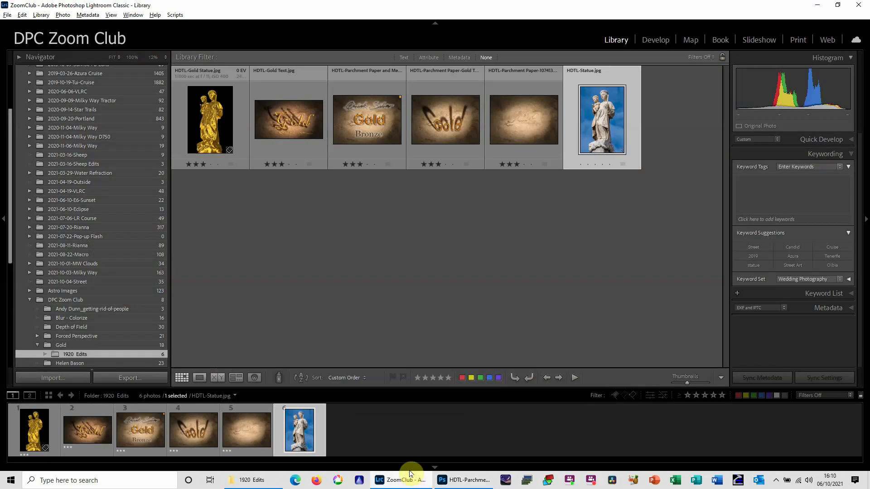
double_click(292, 118)
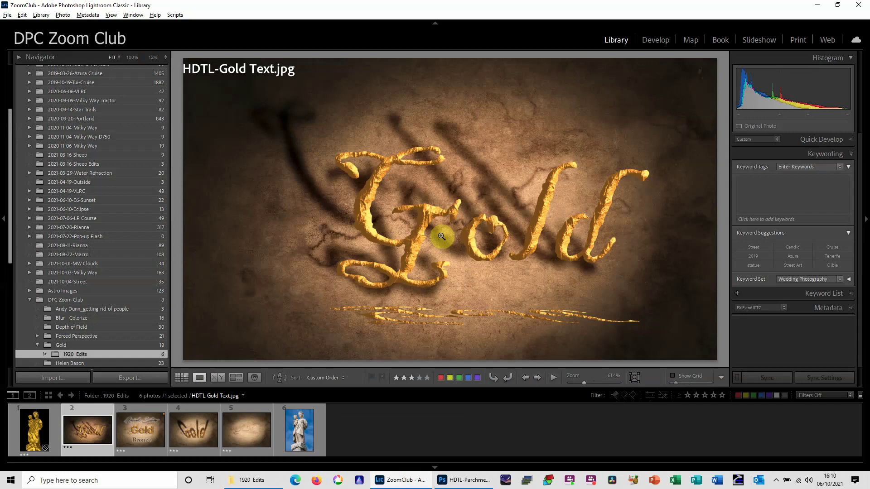
click(152, 430)
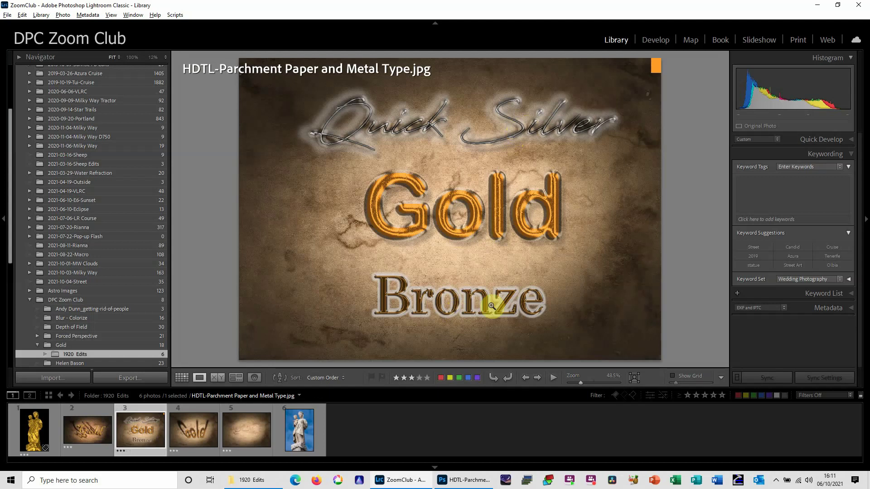
click(181, 433)
click(254, 432)
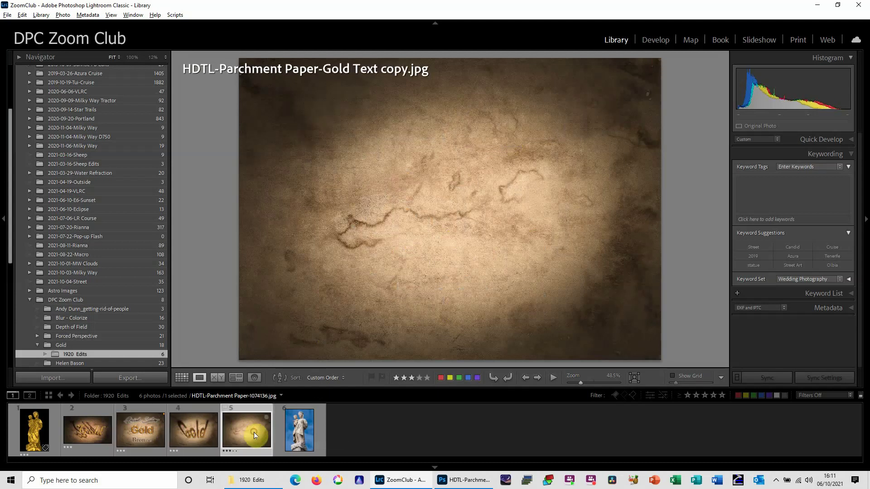
click(273, 431)
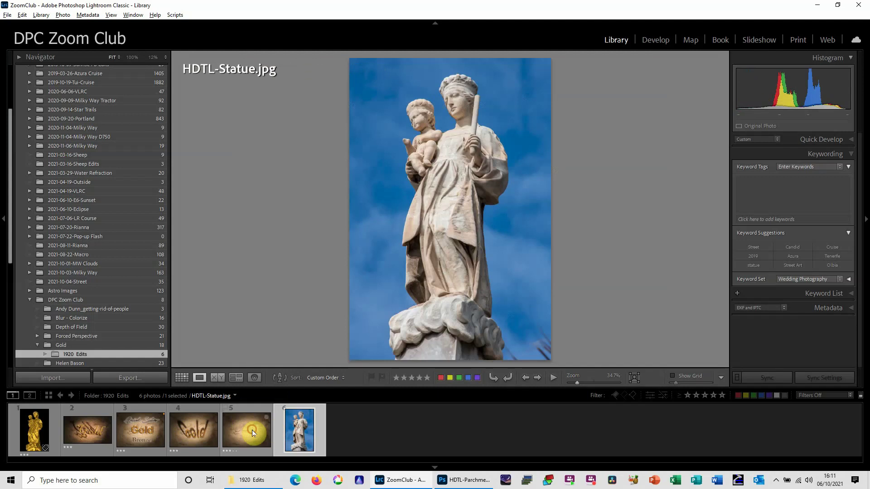
click(252, 429)
click(302, 432)
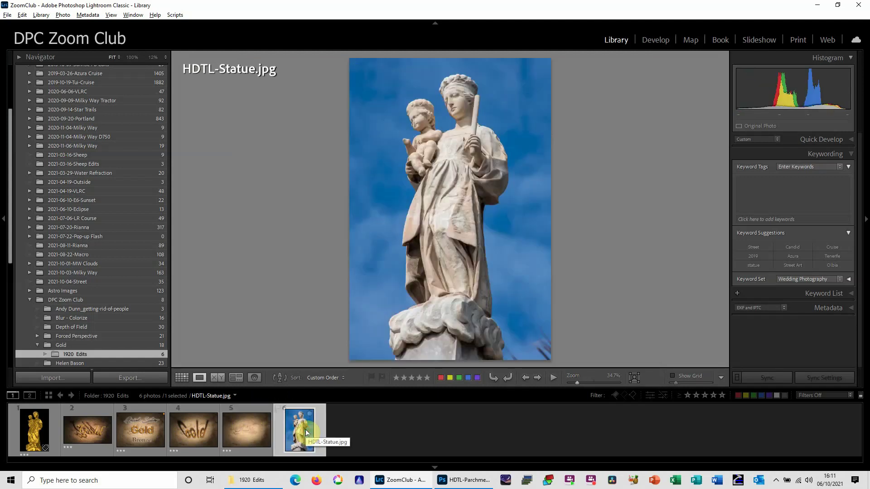